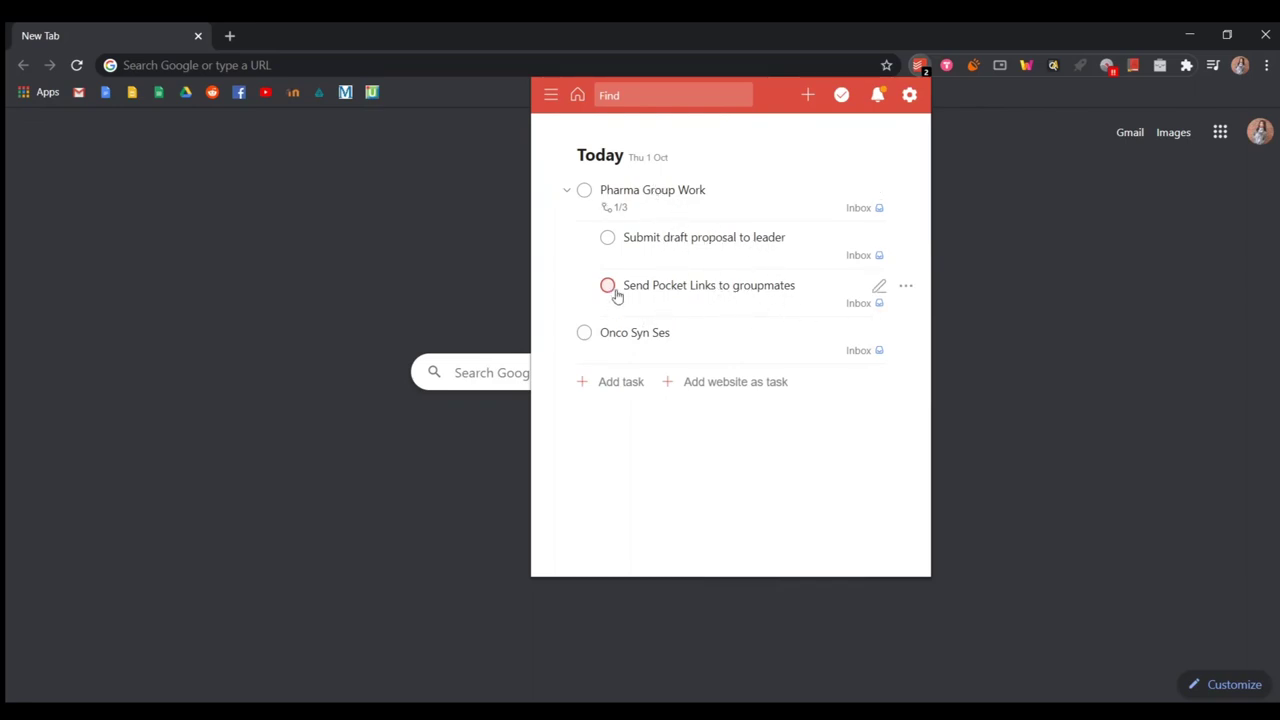
Collapse the subtasks of Pharma Group Work and mark the Onco Syn Ses task as complete.
left_click(567, 190)
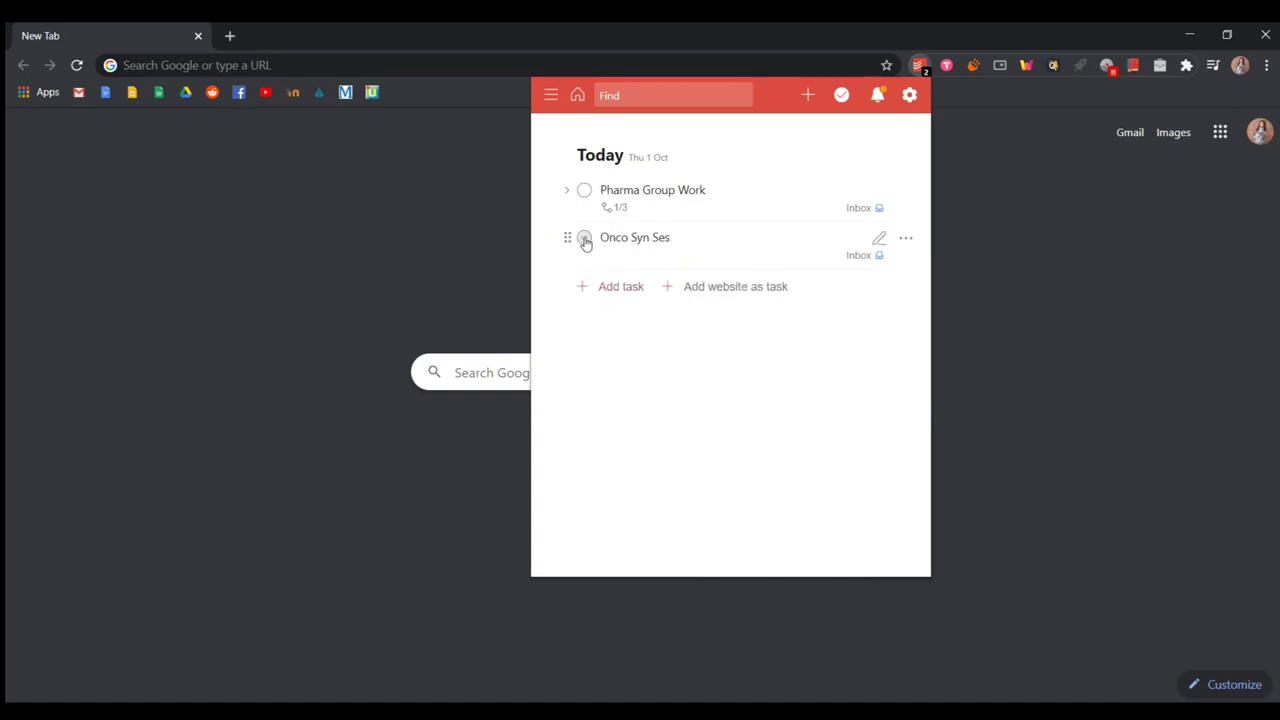
left_click(585, 238)
Look through the upcoming tasks for October 2020 and open the task Inbox.
left_click(551, 95)
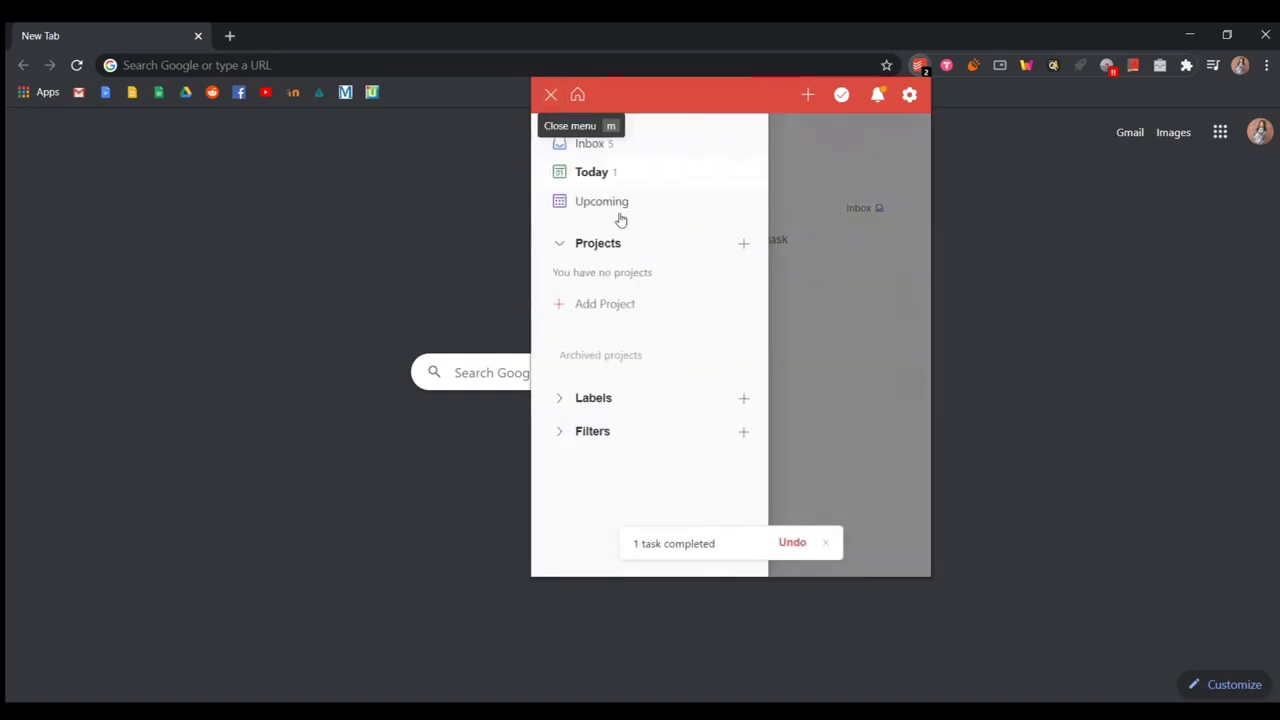
left_click(618, 201)
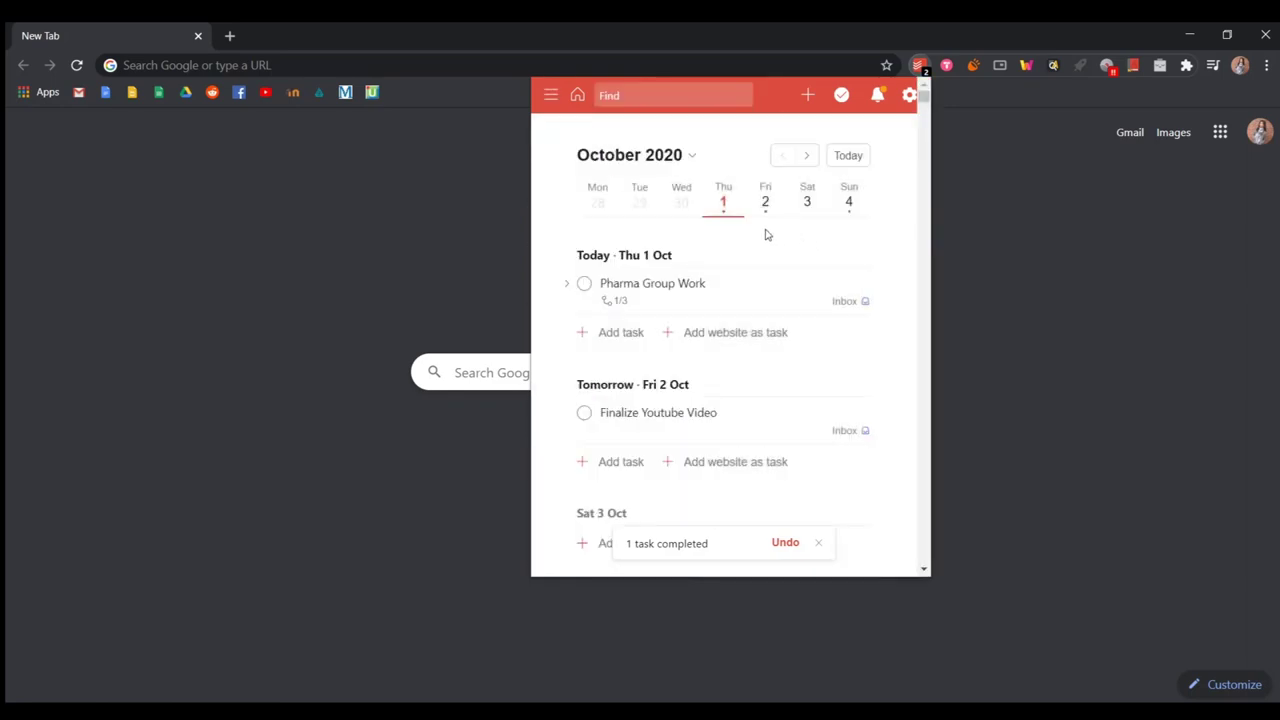
scroll(668, 331, "down", 1)
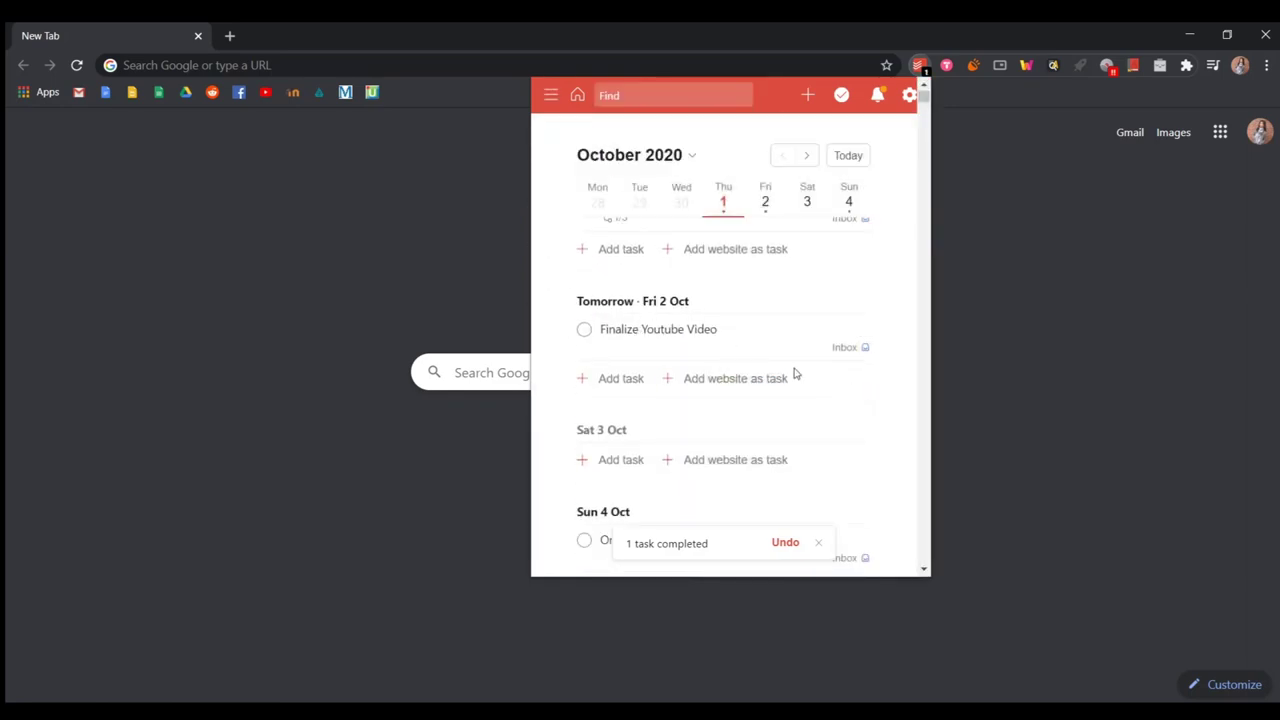
scroll(794, 371, "down", 2)
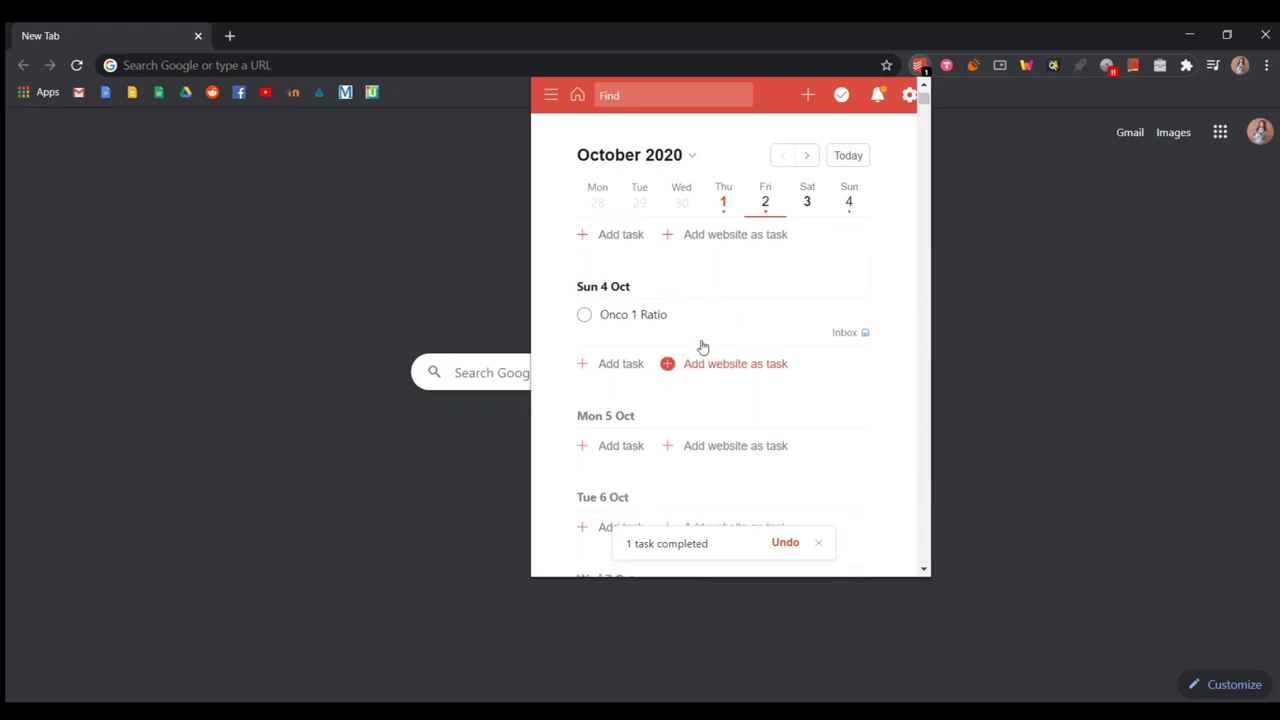
scroll(630, 260, "up", 3)
left_click(551, 97)
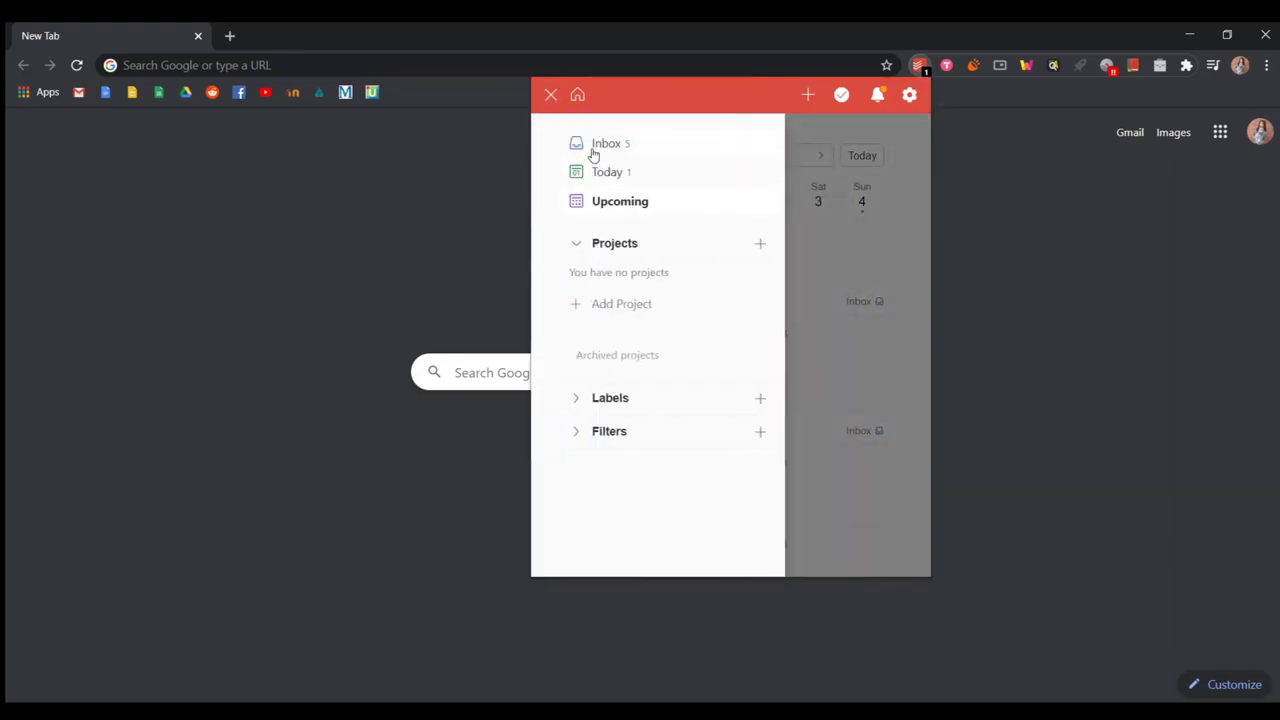
left_click(591, 144)
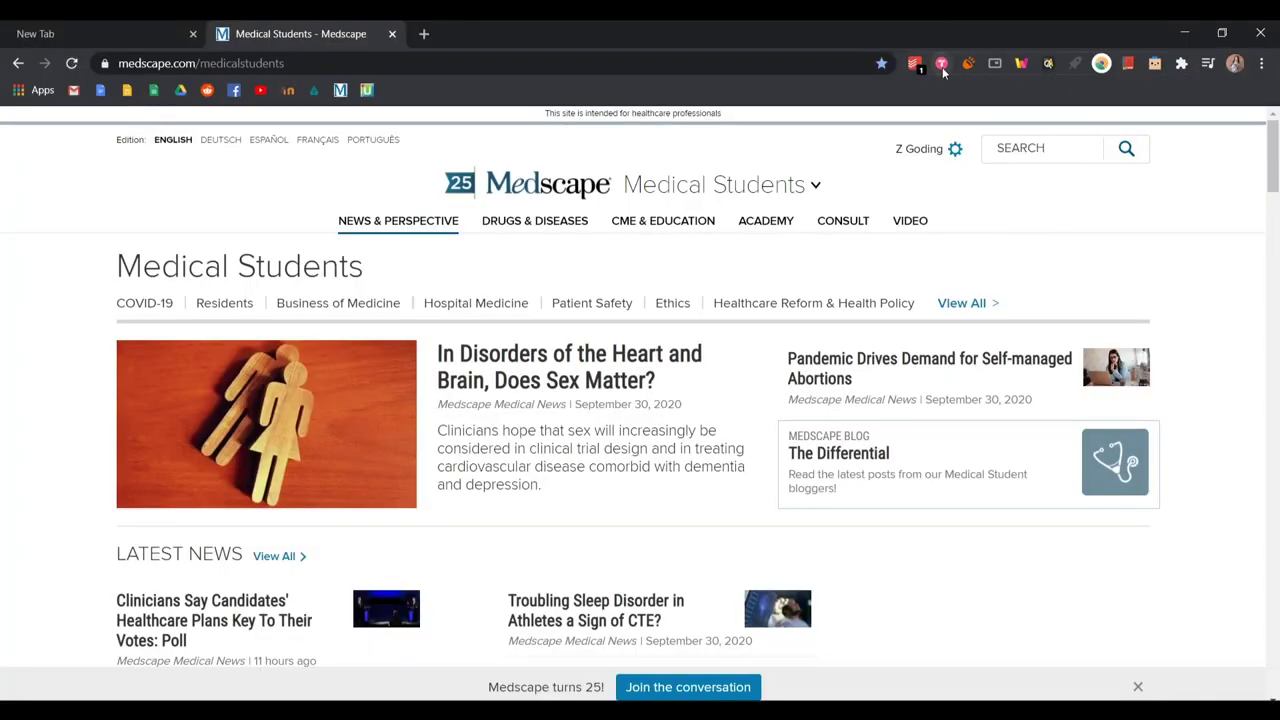
Open the full Toby collections page and launch all four tabs of the STUDY collection.
left_click(941, 63)
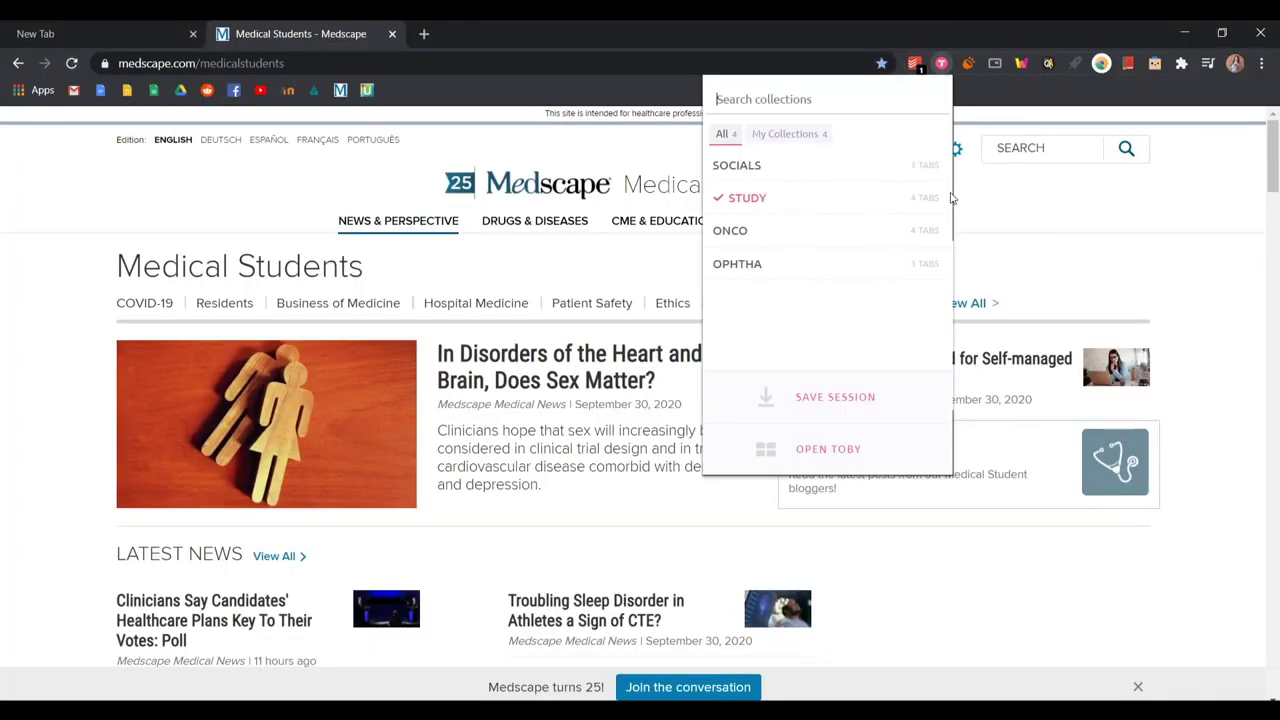
left_click(820, 450)
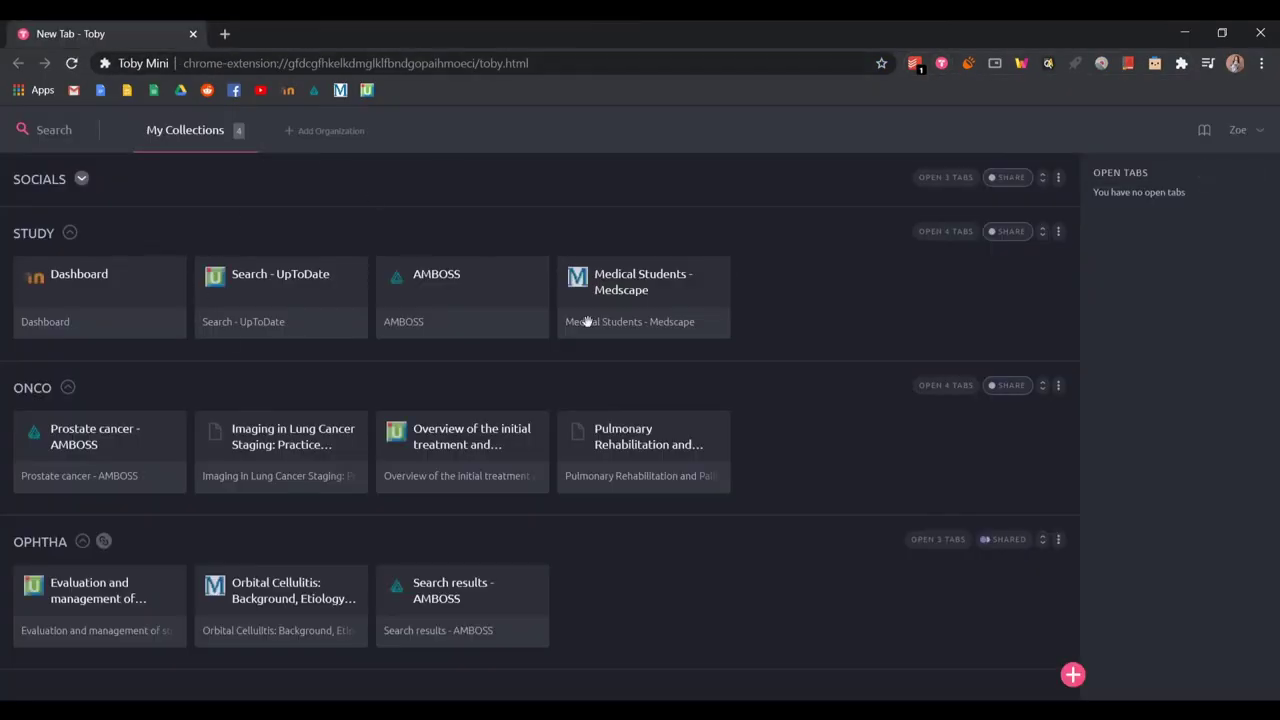
scroll(300, 560, "down", 1)
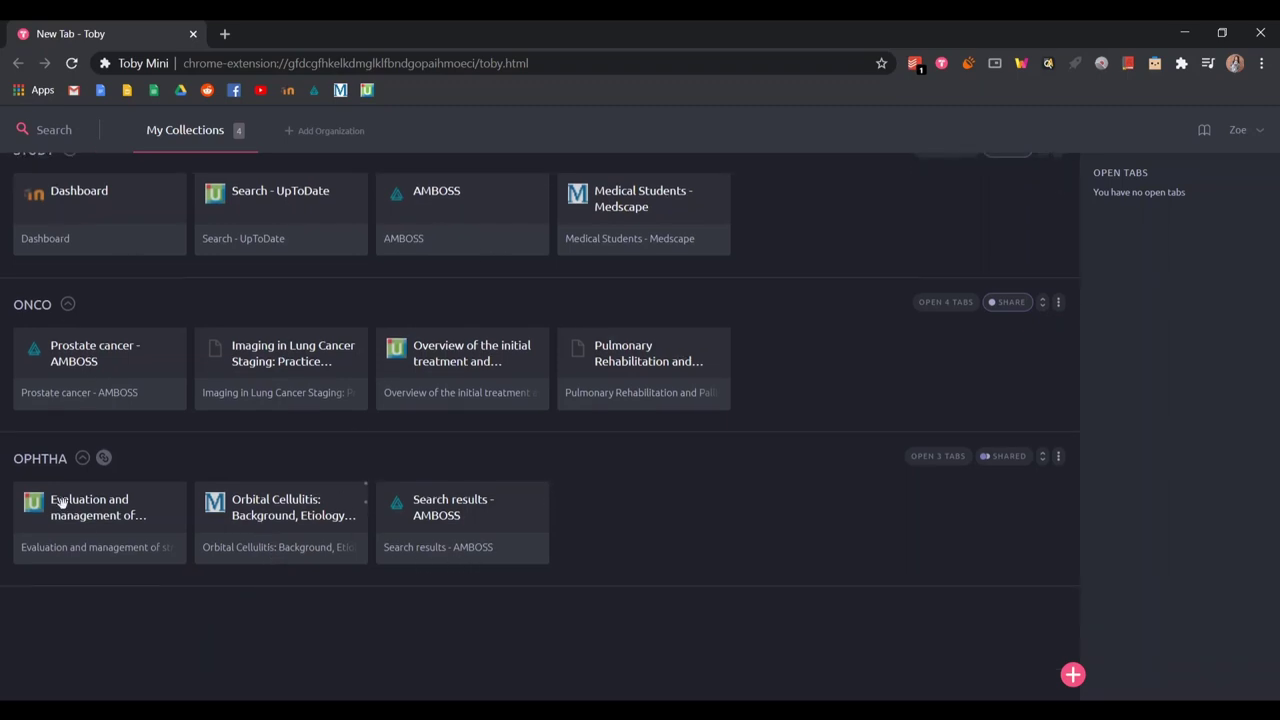
scroll(92, 330, "up", 1)
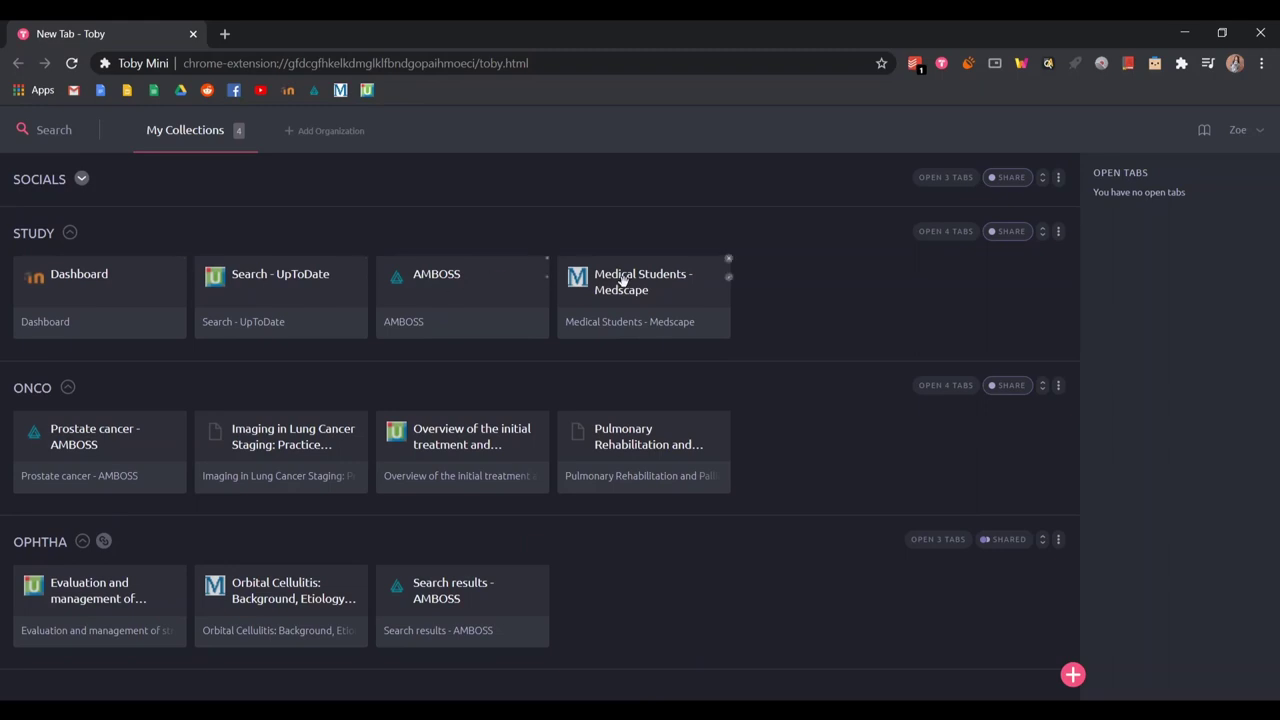
left_click(941, 234)
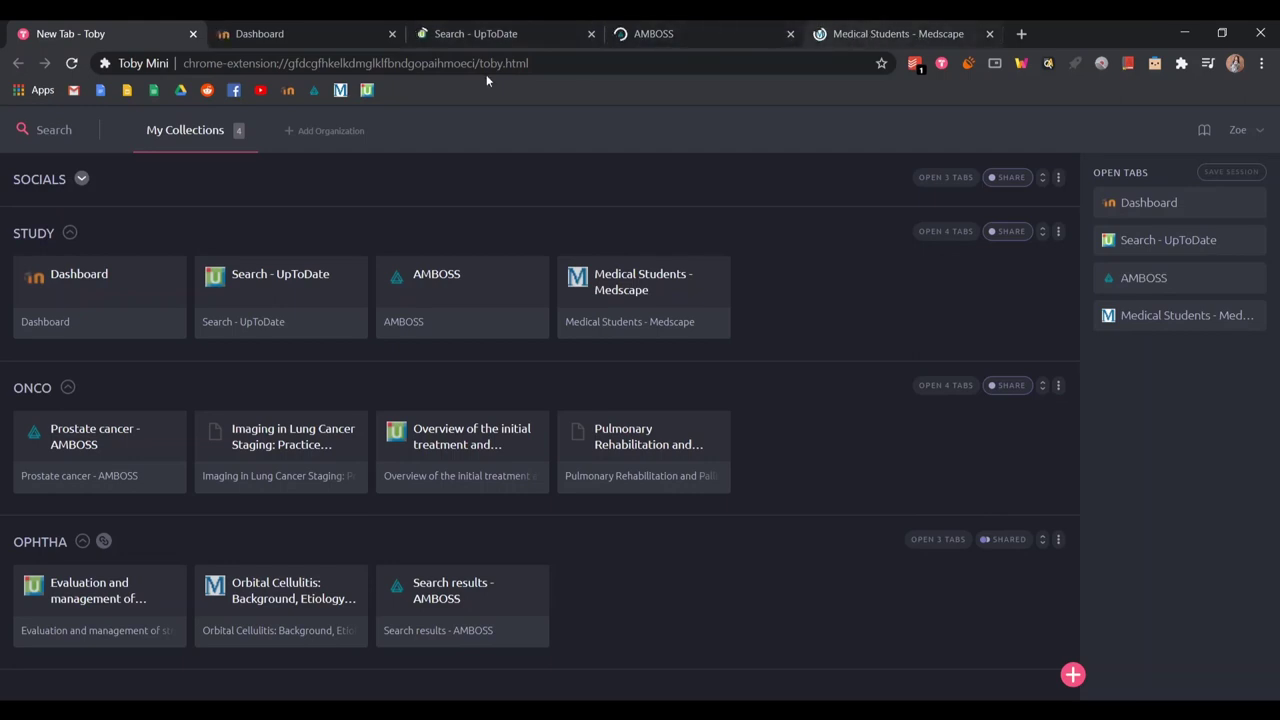
Put the Dashboard tab in a new tab group named SCHOOL and colour the group green.
left_click(312, 35)
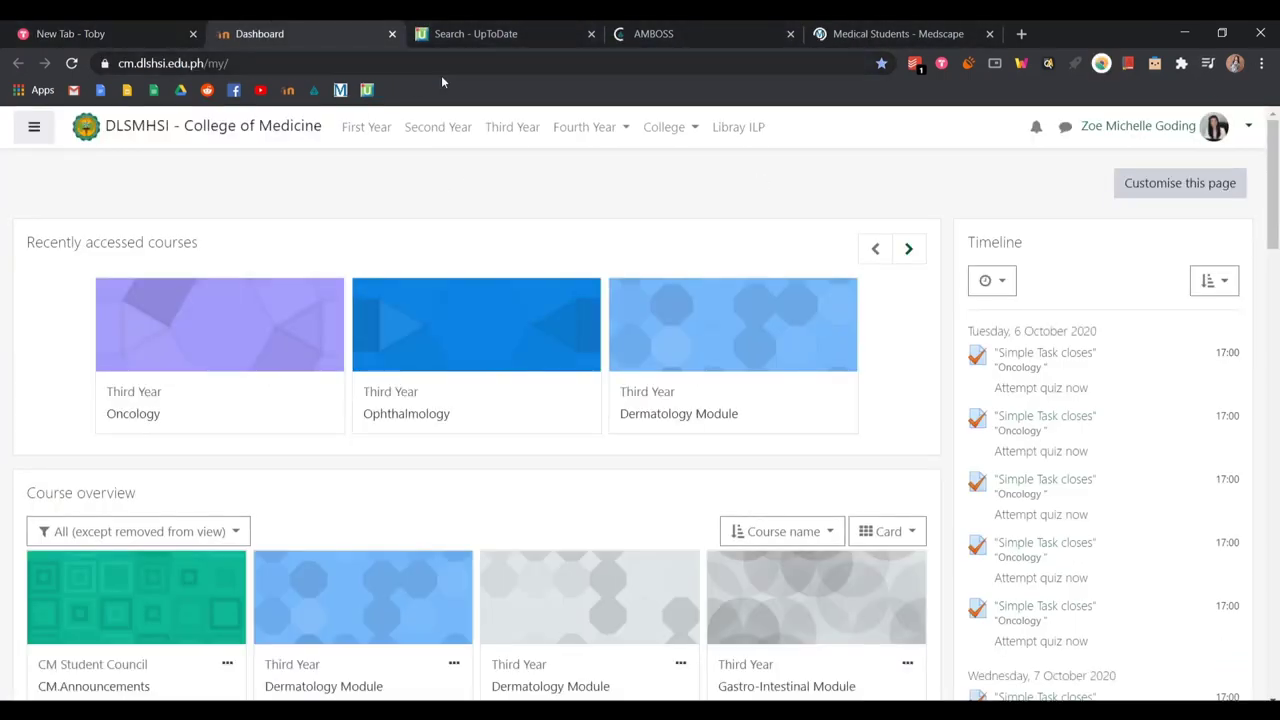
right_click(362, 35)
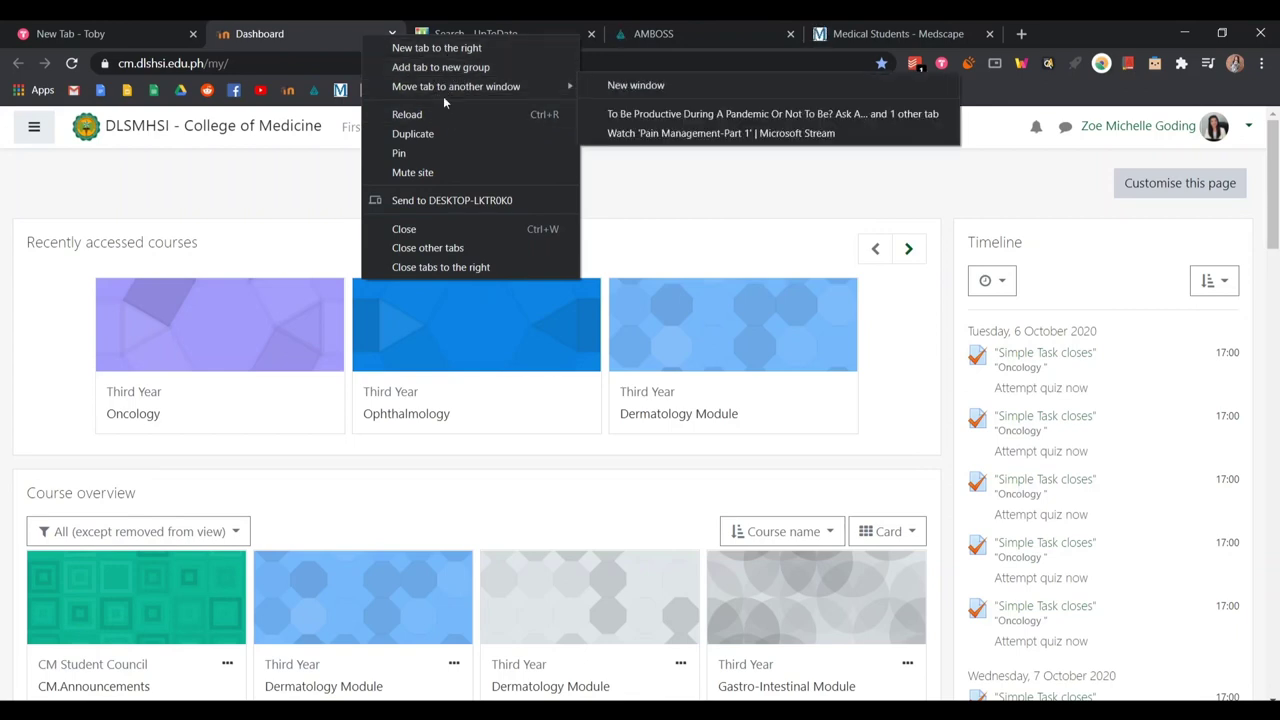
left_click(445, 67)
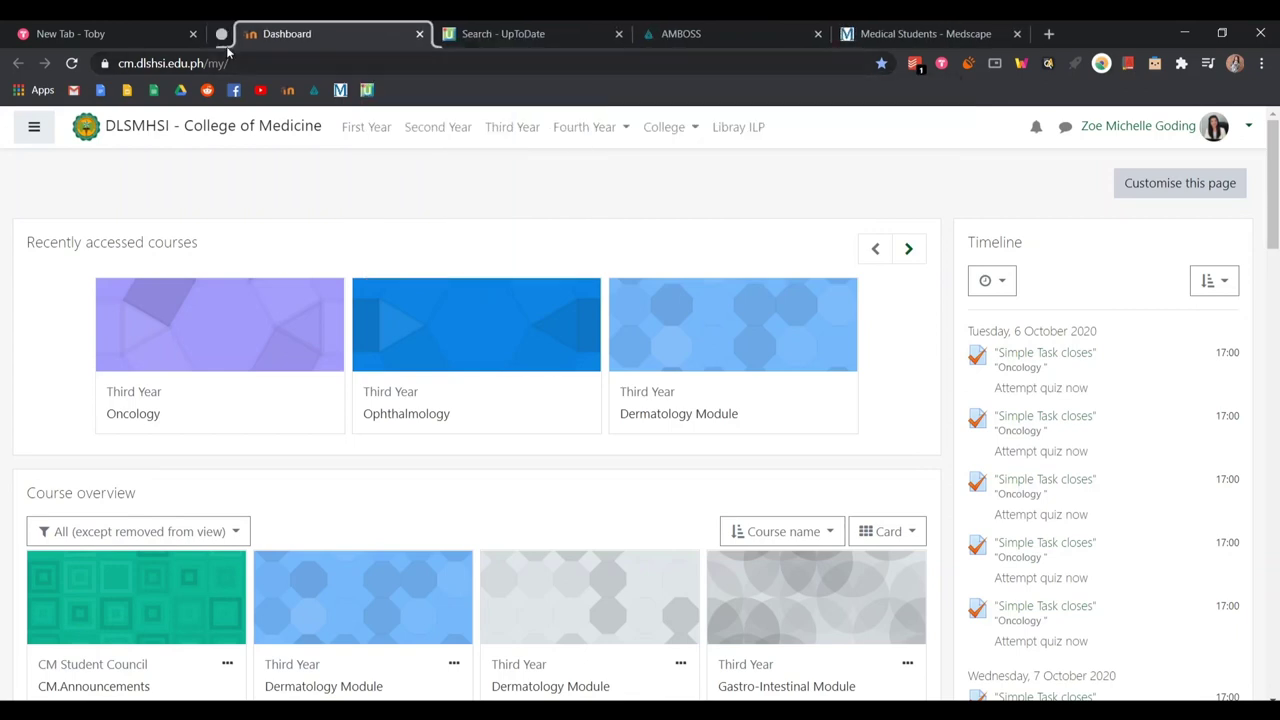
left_click(221, 33)
left_click(221, 33)
right_click(221, 33)
left_click(240, 105)
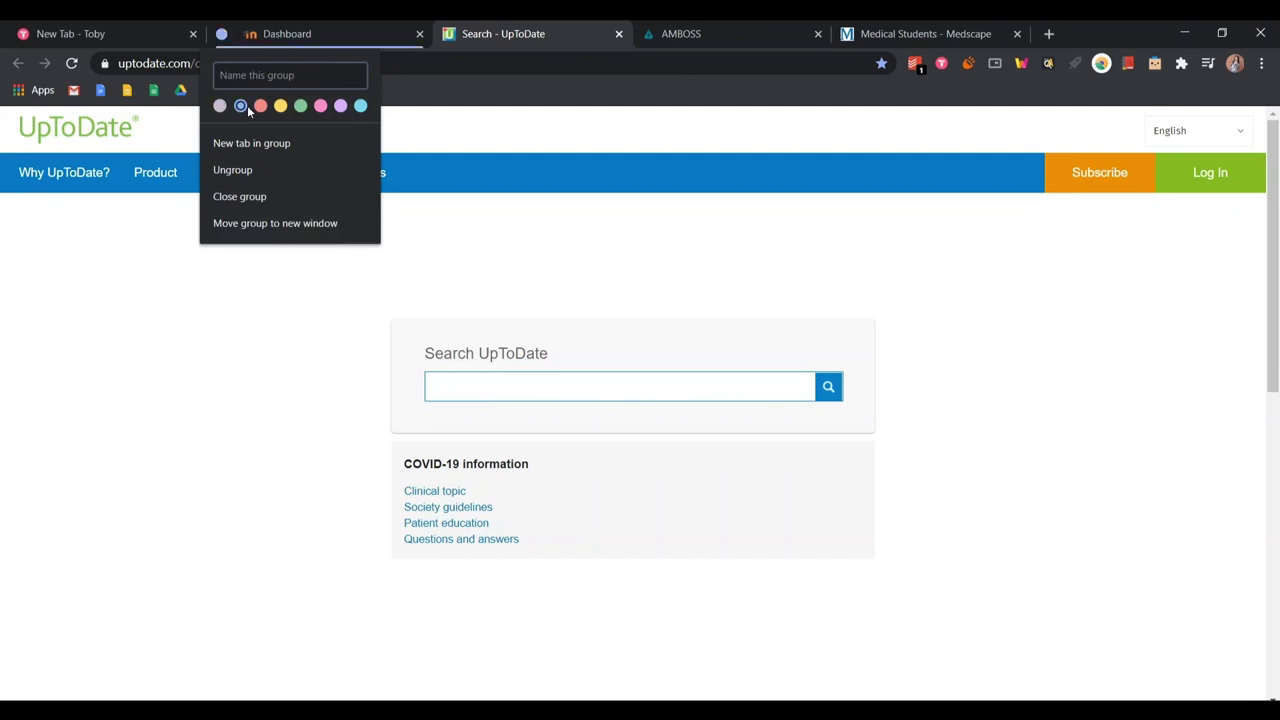
type("SCHOOL")
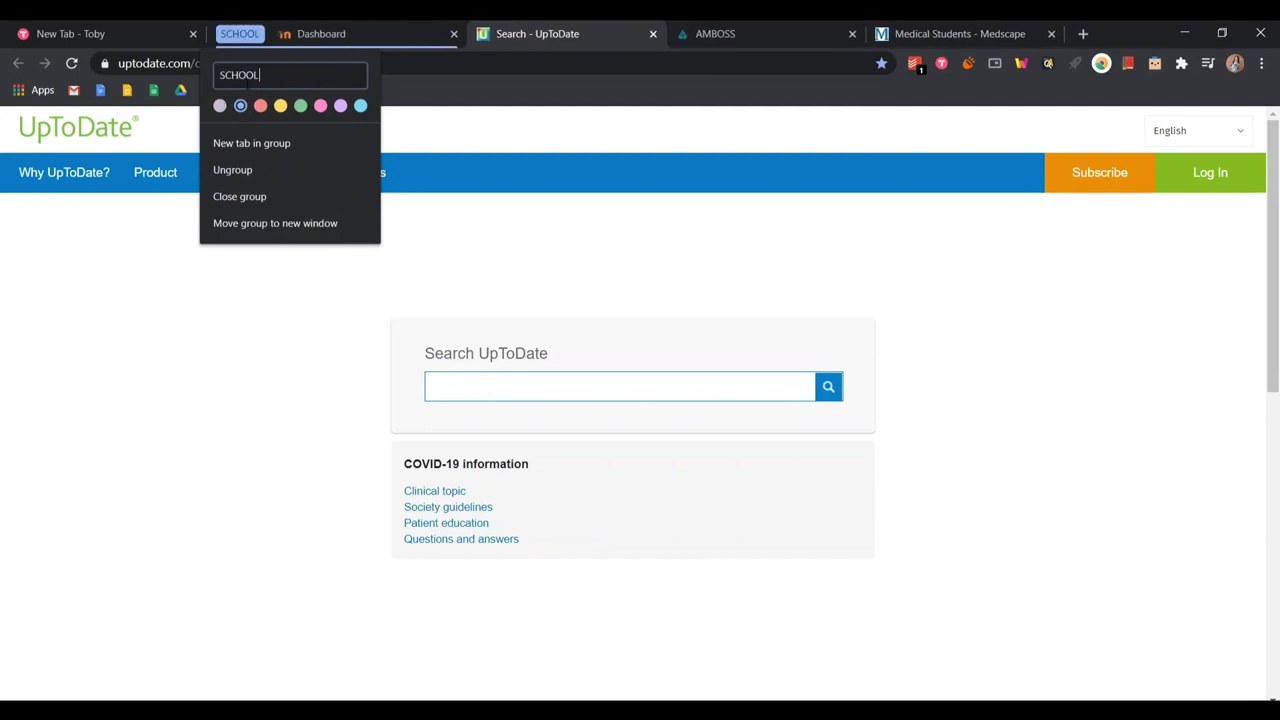
left_click(468, 63)
Add the UpToDate, AMBOSS and Medscape tabs to the SCHOOL tab group.
right_click(540, 30)
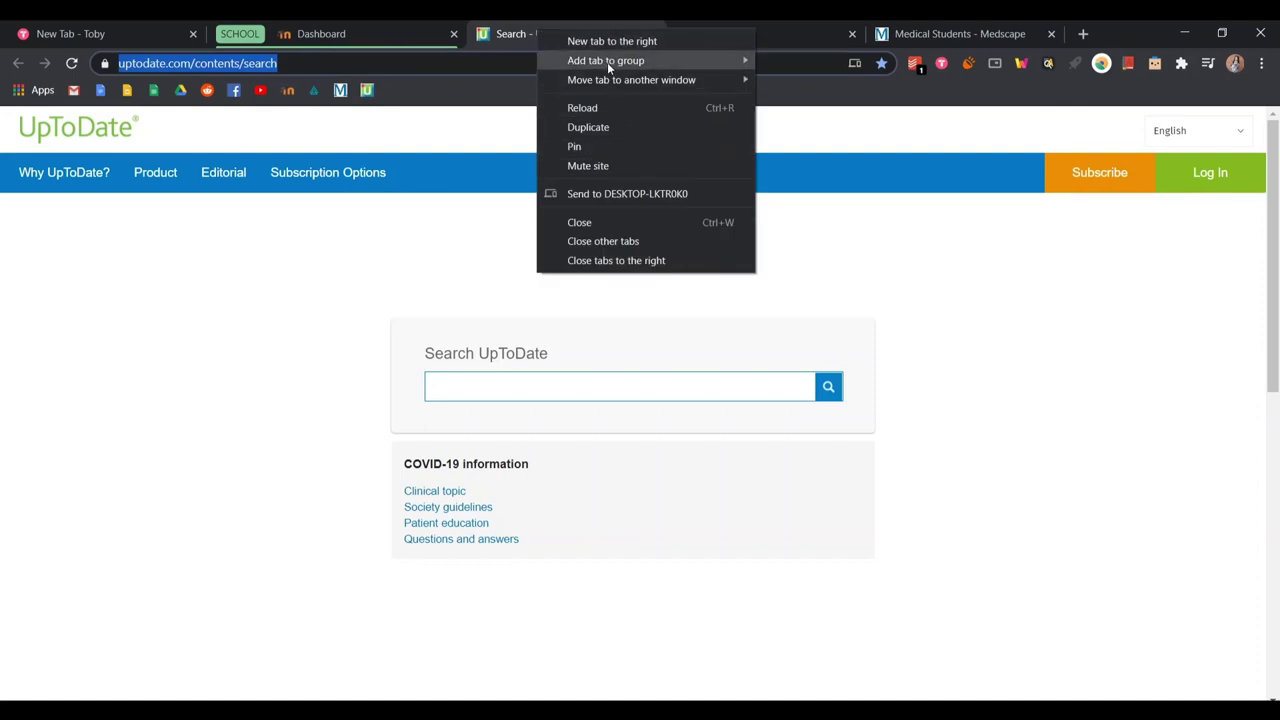
mouse_move(716, 64)
left_click(790, 84)
right_click(728, 33)
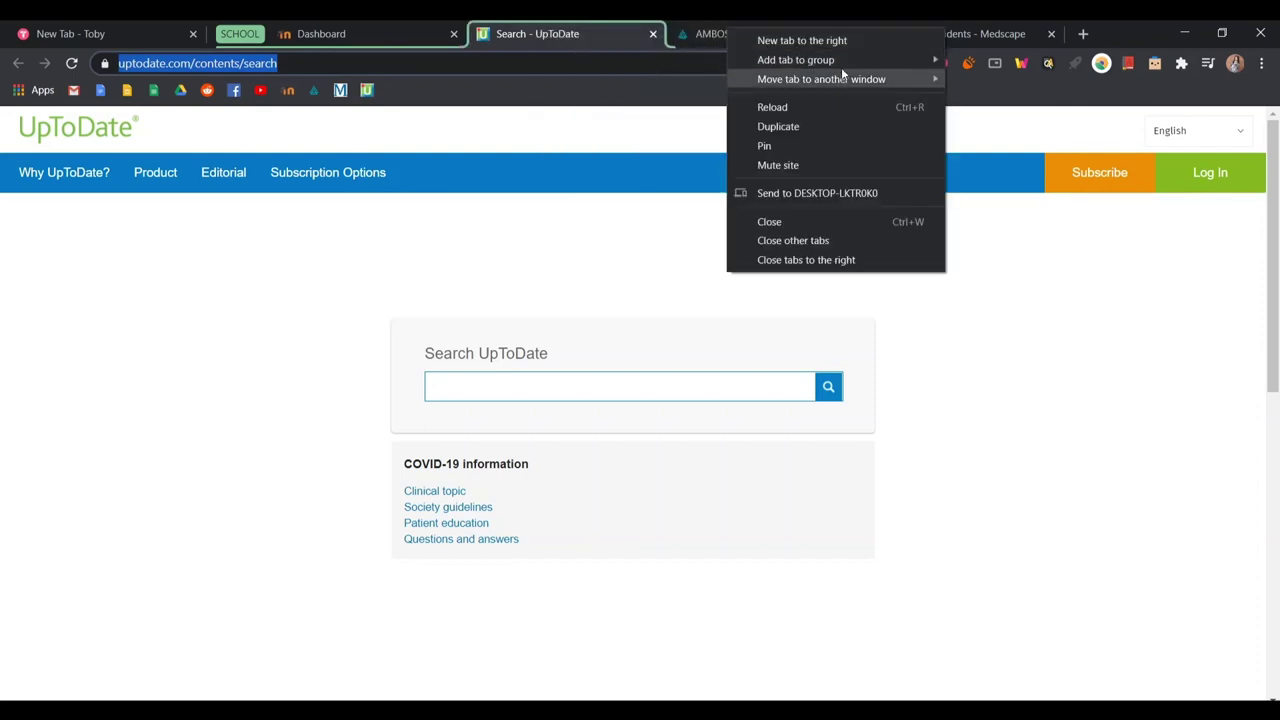
mouse_move(841, 62)
left_click(985, 84)
right_click(963, 26)
mouse_move(1140, 56)
left_click(912, 82)
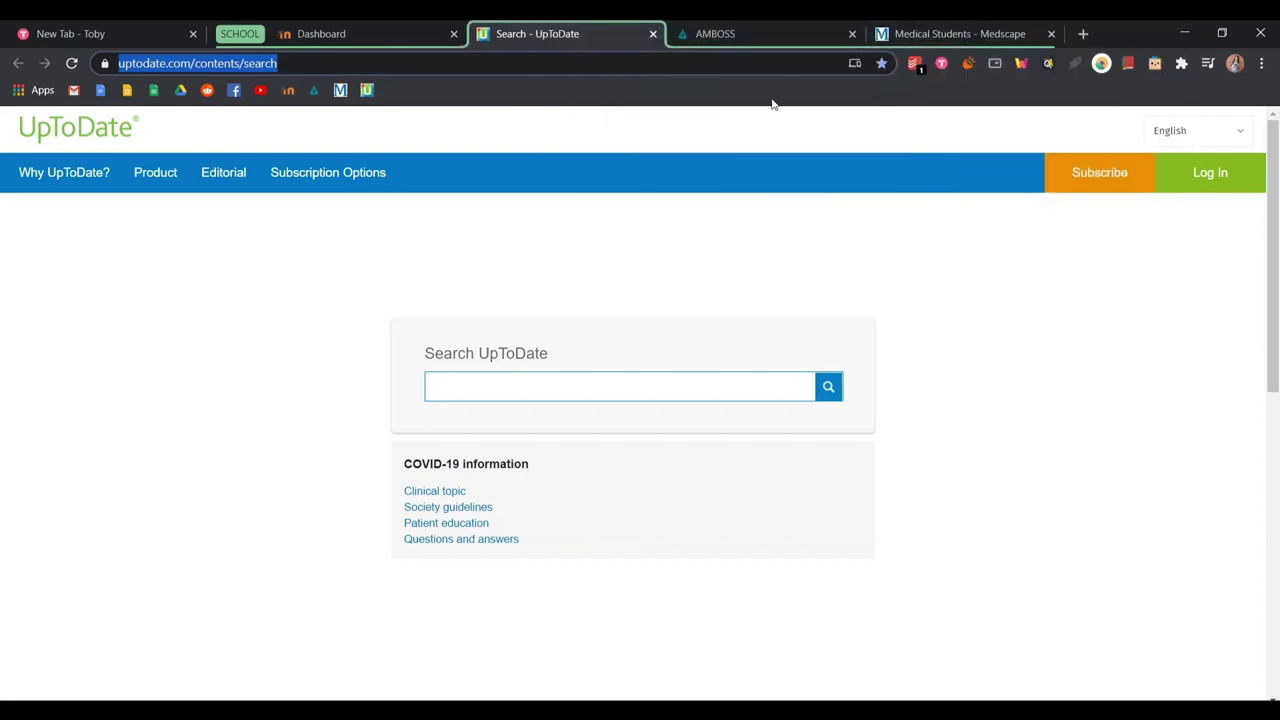
Collapse the SCHOOL tab group, expand it to show its tabs again, and leave it collapsed.
key("End")
left_click(239, 35)
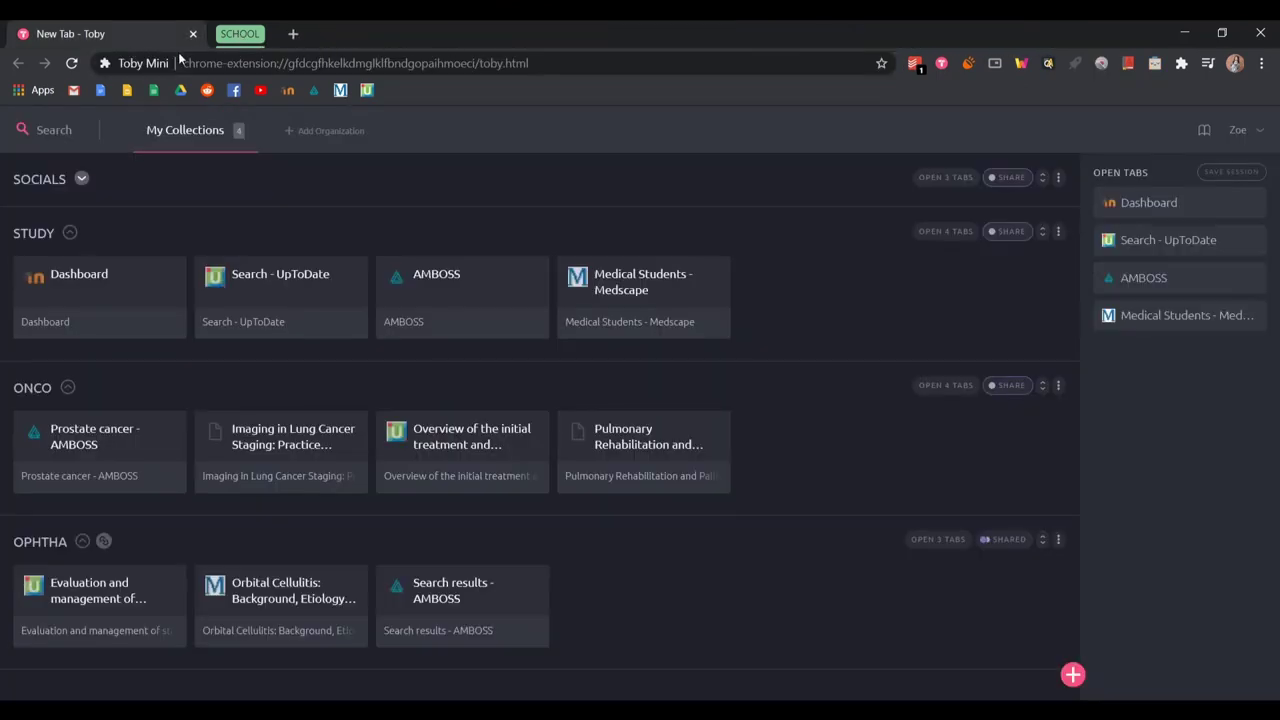
left_click(243, 38)
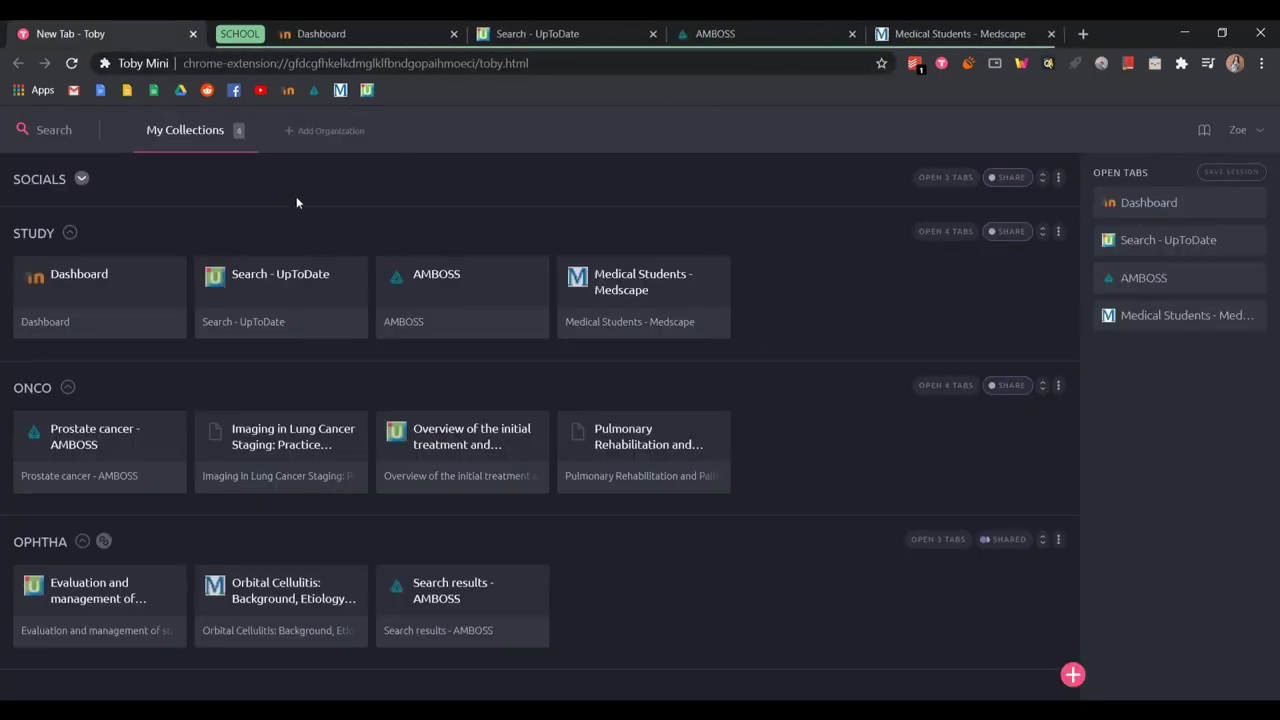
left_click(243, 38)
Launch the four ONCO collection tabs and put the first one, AMBOSS, in a new cyan tab group named ONCO.
scroll(513, 485, "down", 1)
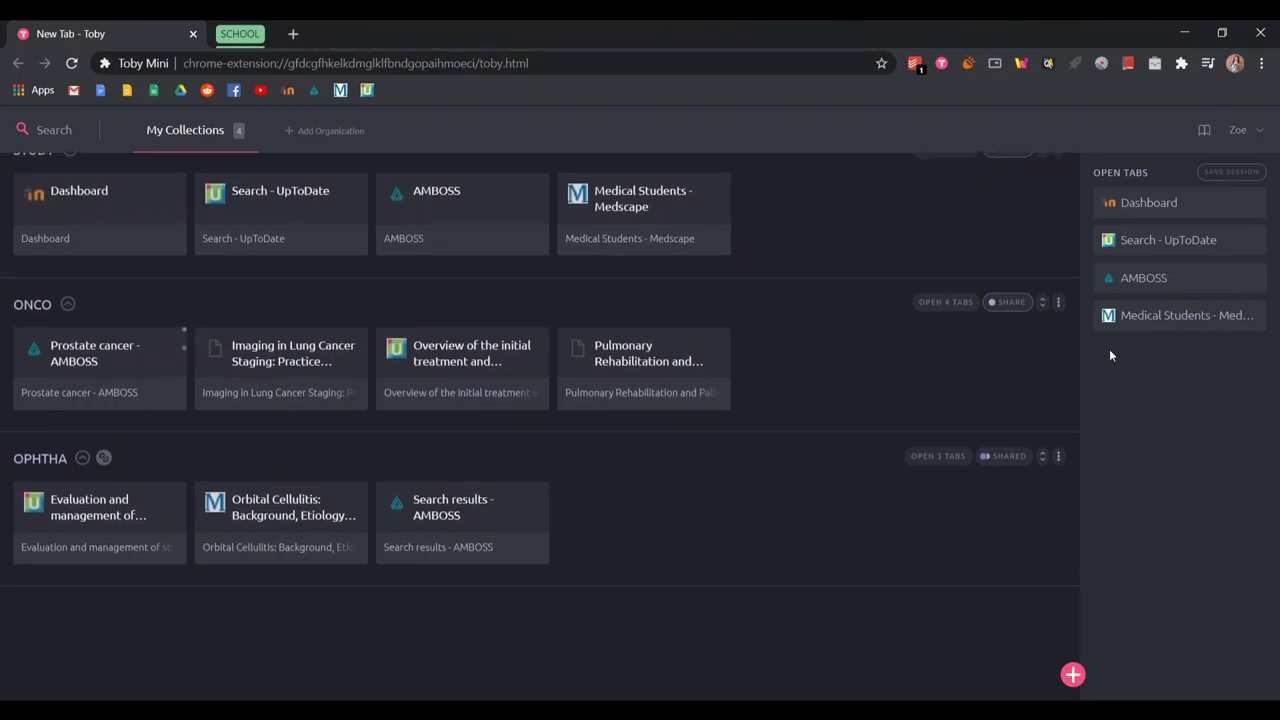
left_click(945, 302)
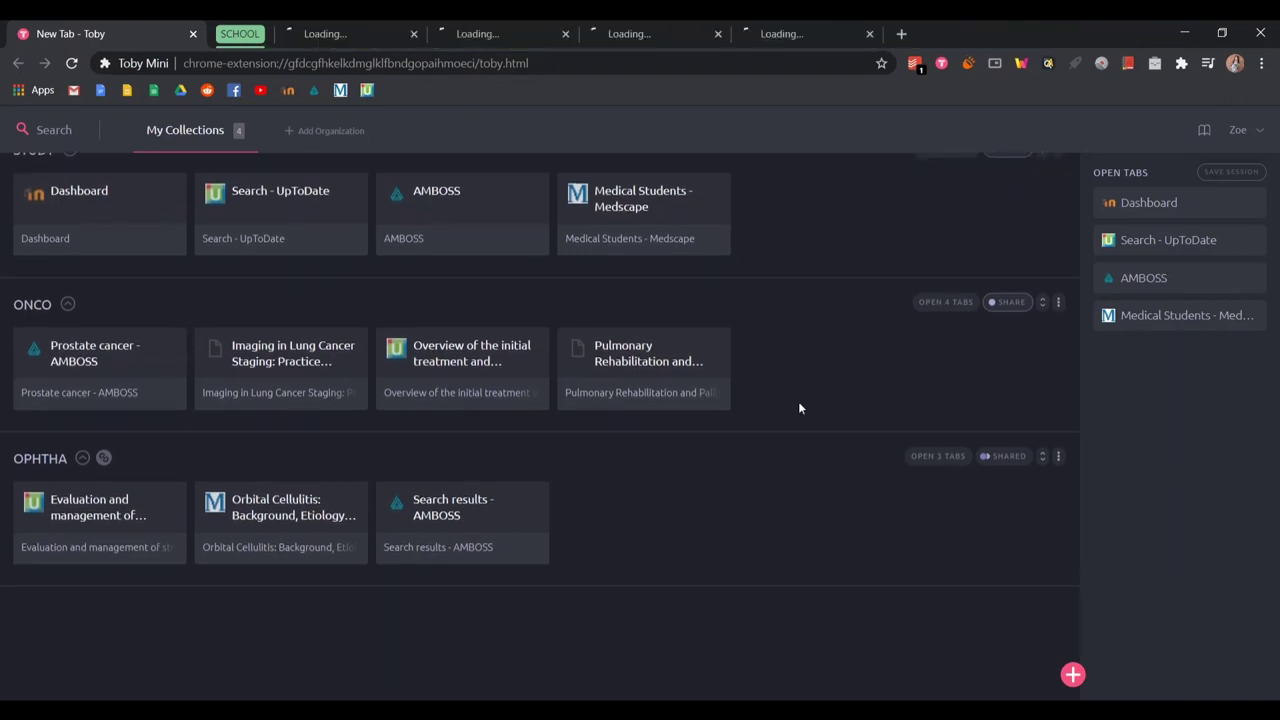
right_click(357, 40)
mouse_move(450, 73)
left_click(620, 72)
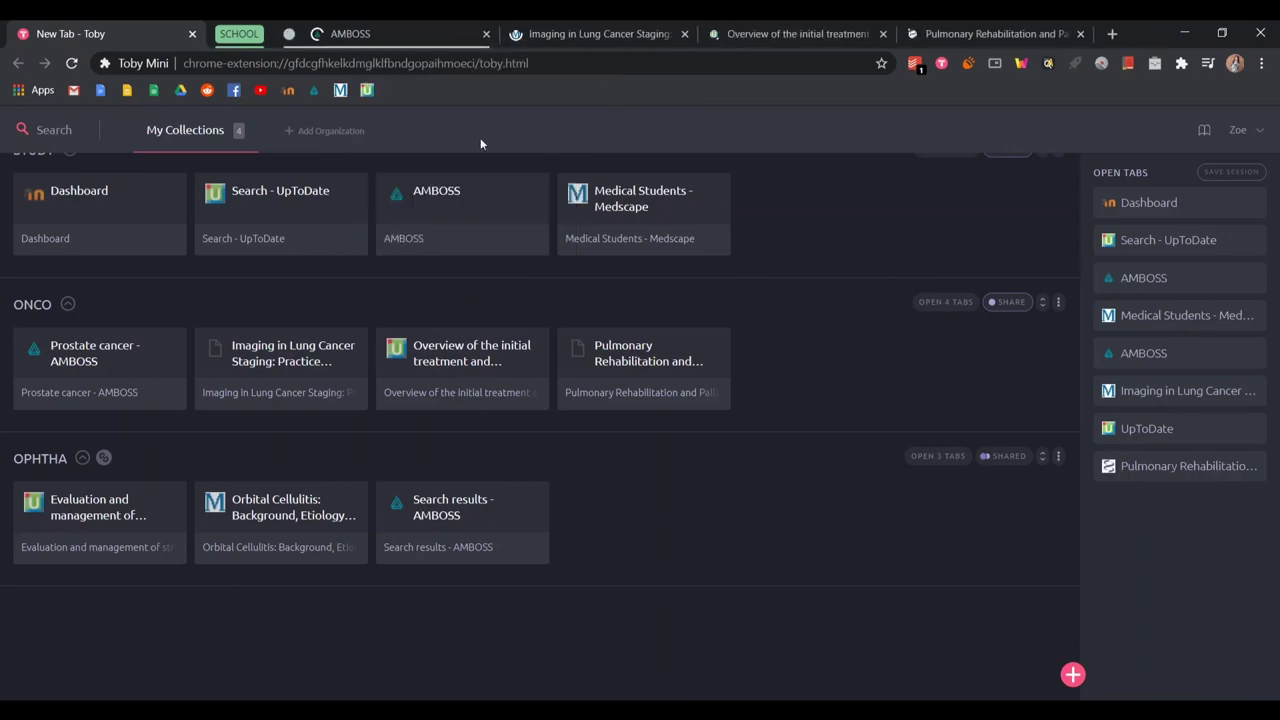
left_click(290, 35)
left_click(429, 105)
left_click(381, 74)
type("ONCO")
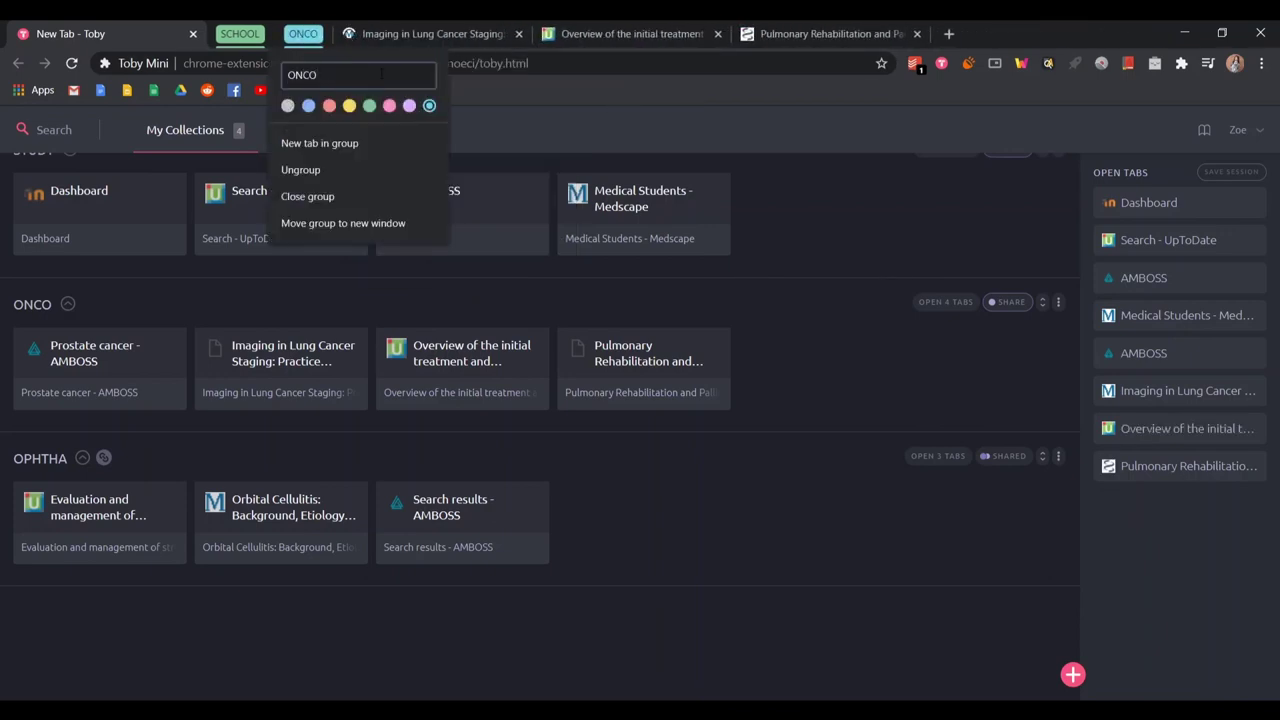
Add the lung cancer imaging, initial treatment overview and pulmonary rehabilitation tabs to the ONCO tab group.
right_click(440, 34)
mouse_move(470, 54)
left_click(680, 100)
right_click(514, 34)
left_click(744, 100)
right_click(471, 34)
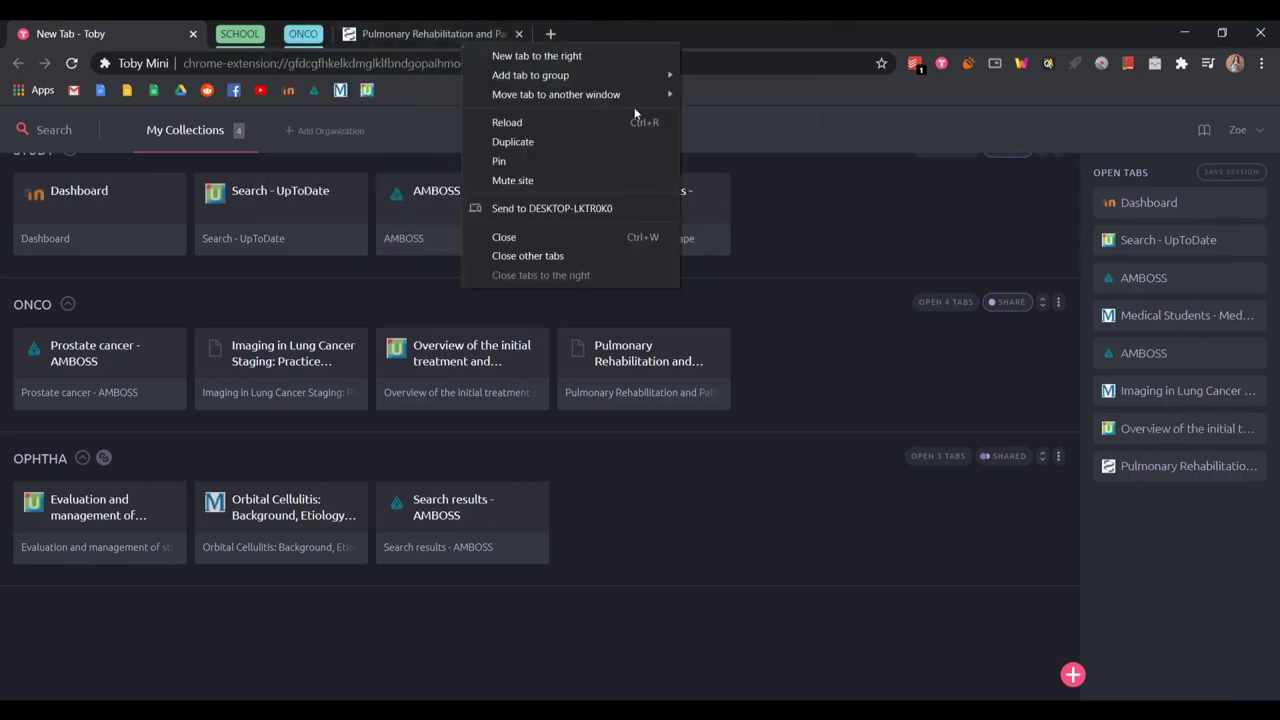
left_click(701, 100)
Expand both tab groups and move the ONCO group to a new window and back to the original window.
left_click(303, 34)
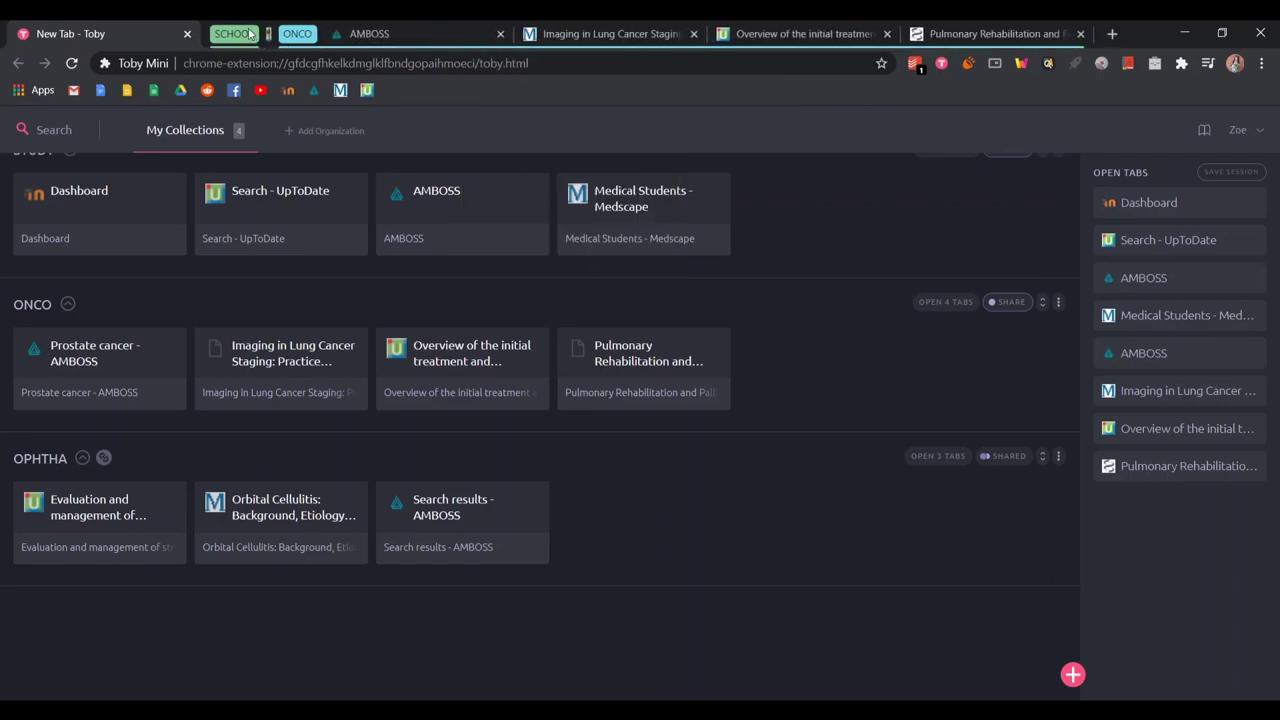
left_click(240, 34)
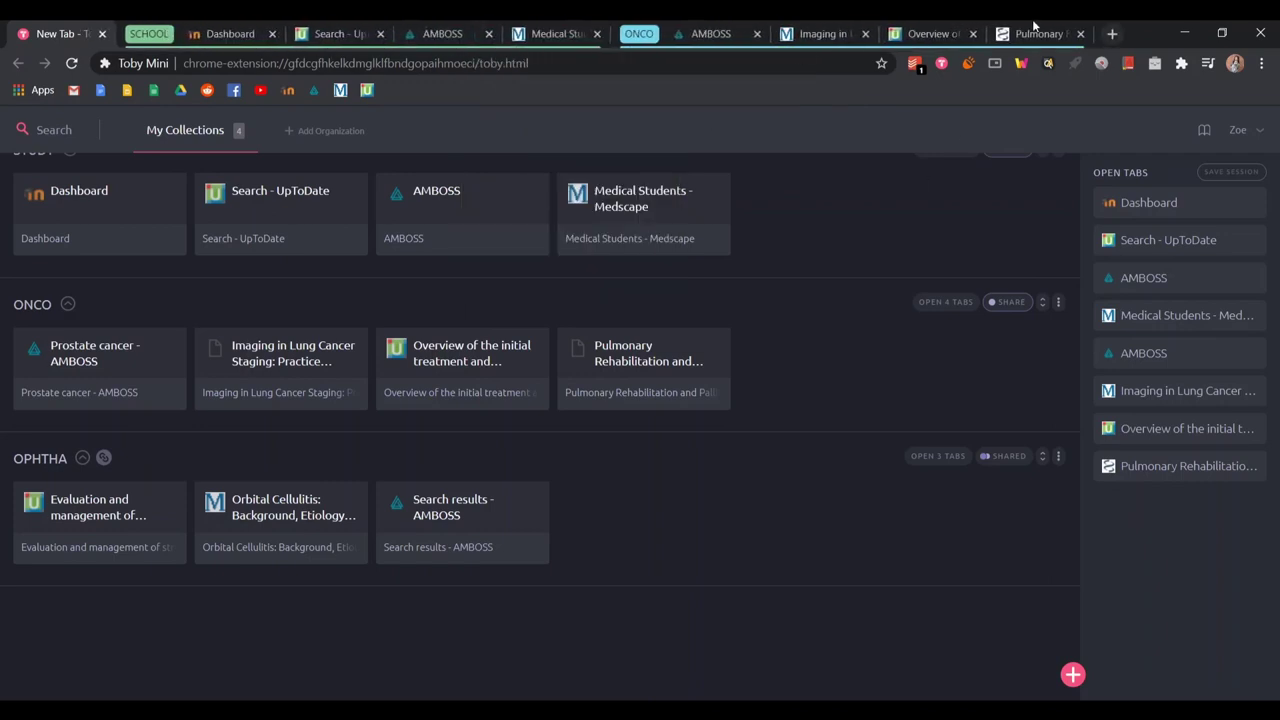
right_click(650, 37)
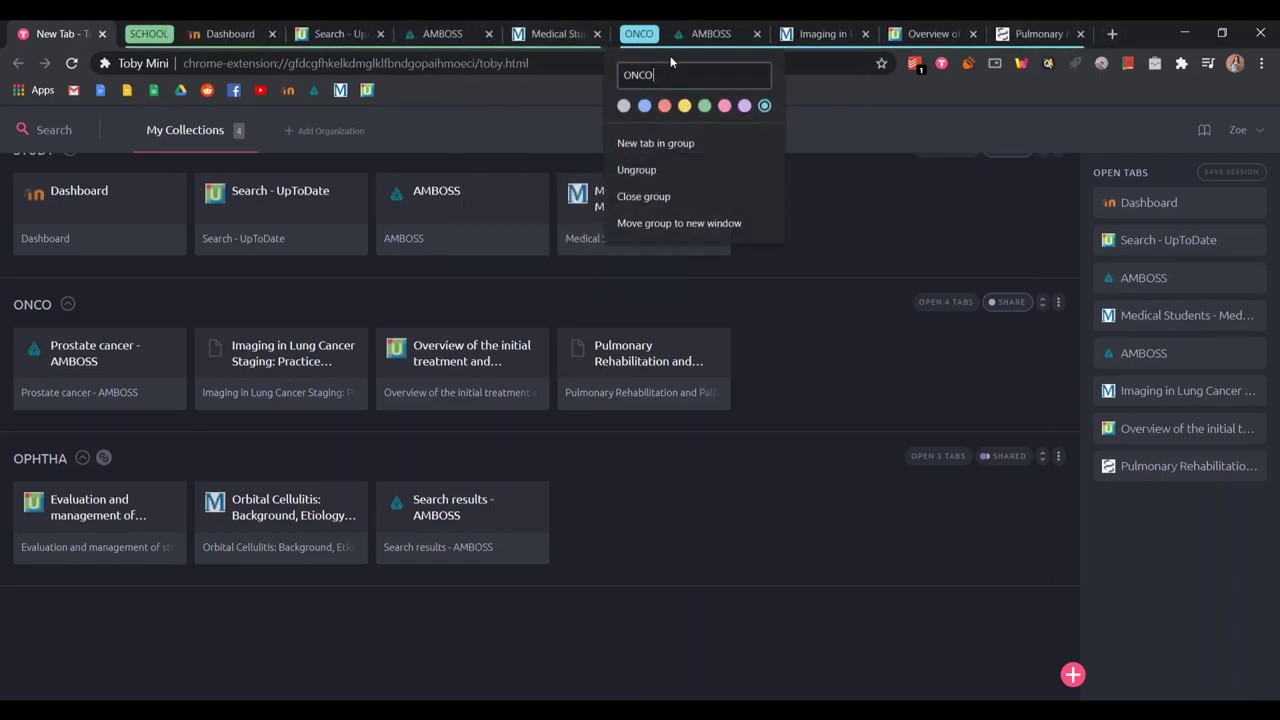
left_click(682, 224)
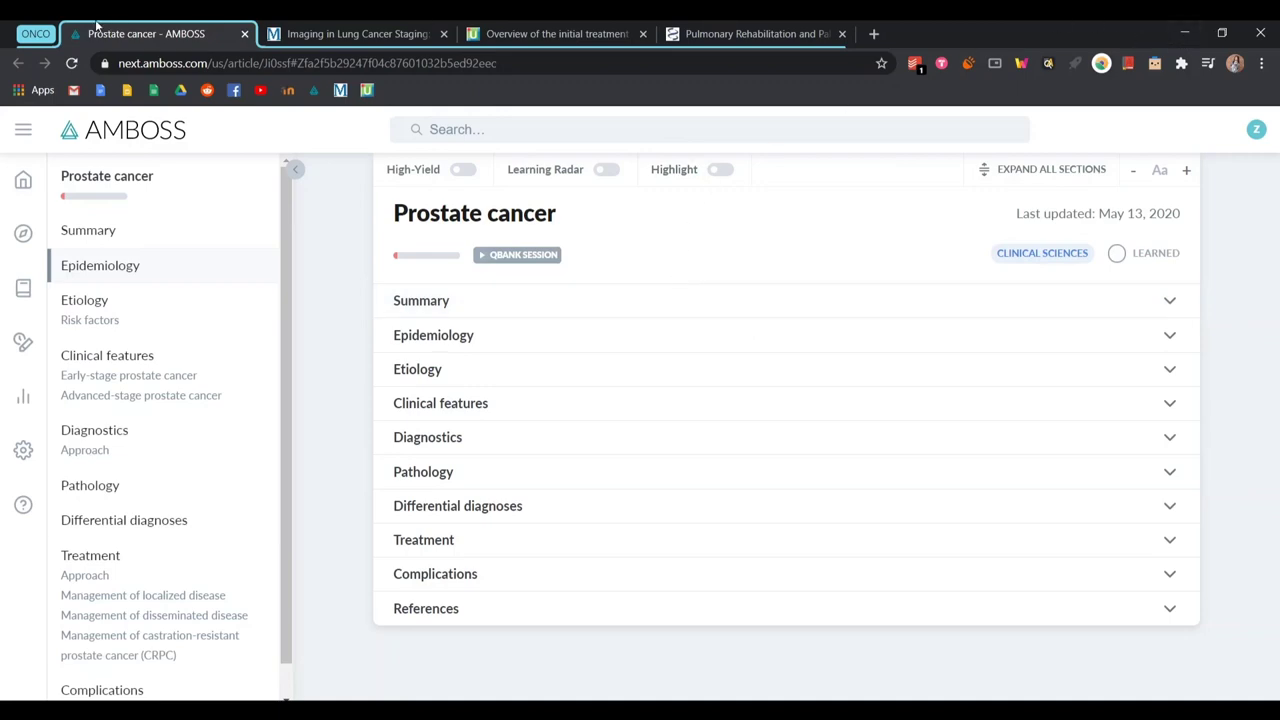
left_click_drag(35, 40, 441, 48)
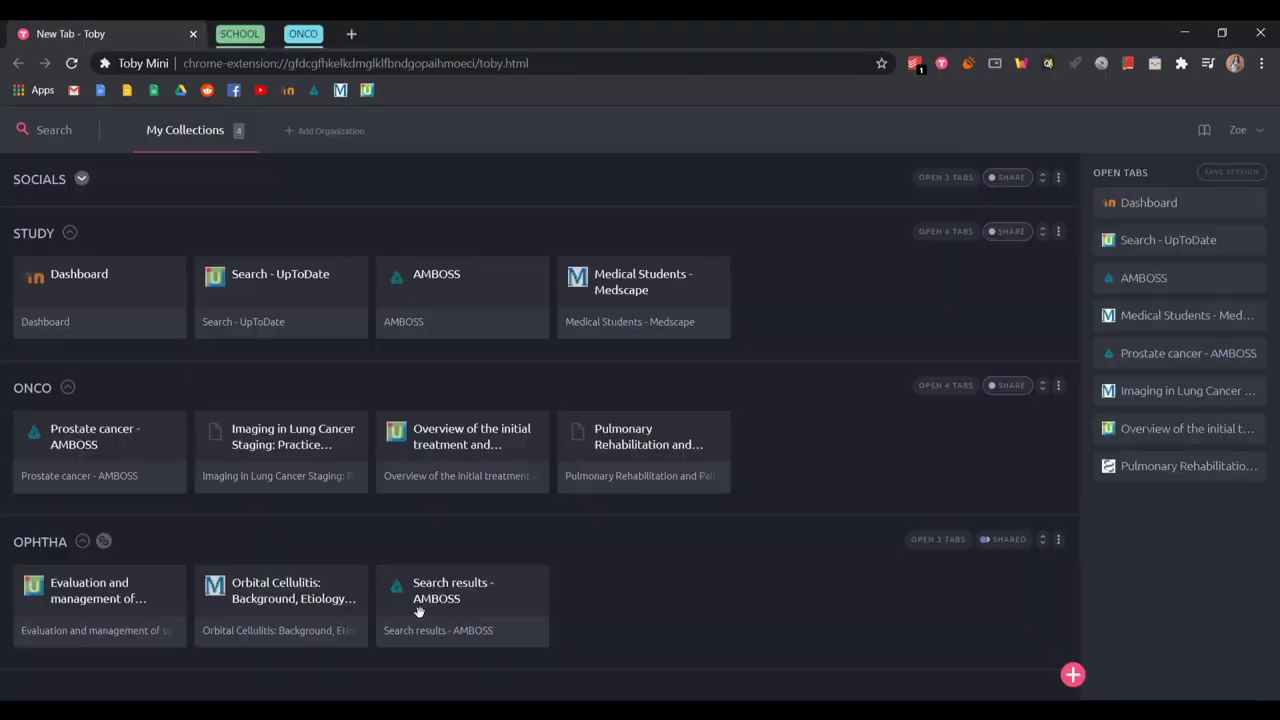
Open the sharing options of the OPHTHA collection and visit its shareable link.
scroll(247, 593, "down", 1)
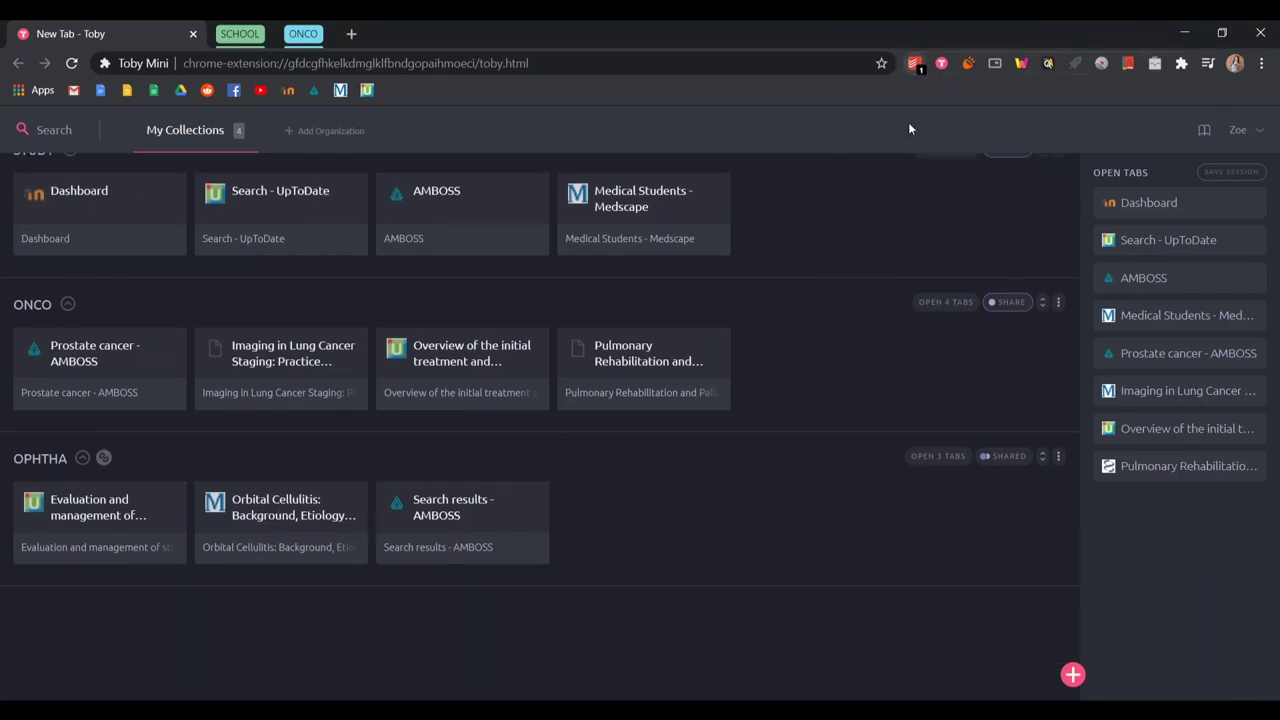
left_click(1007, 457)
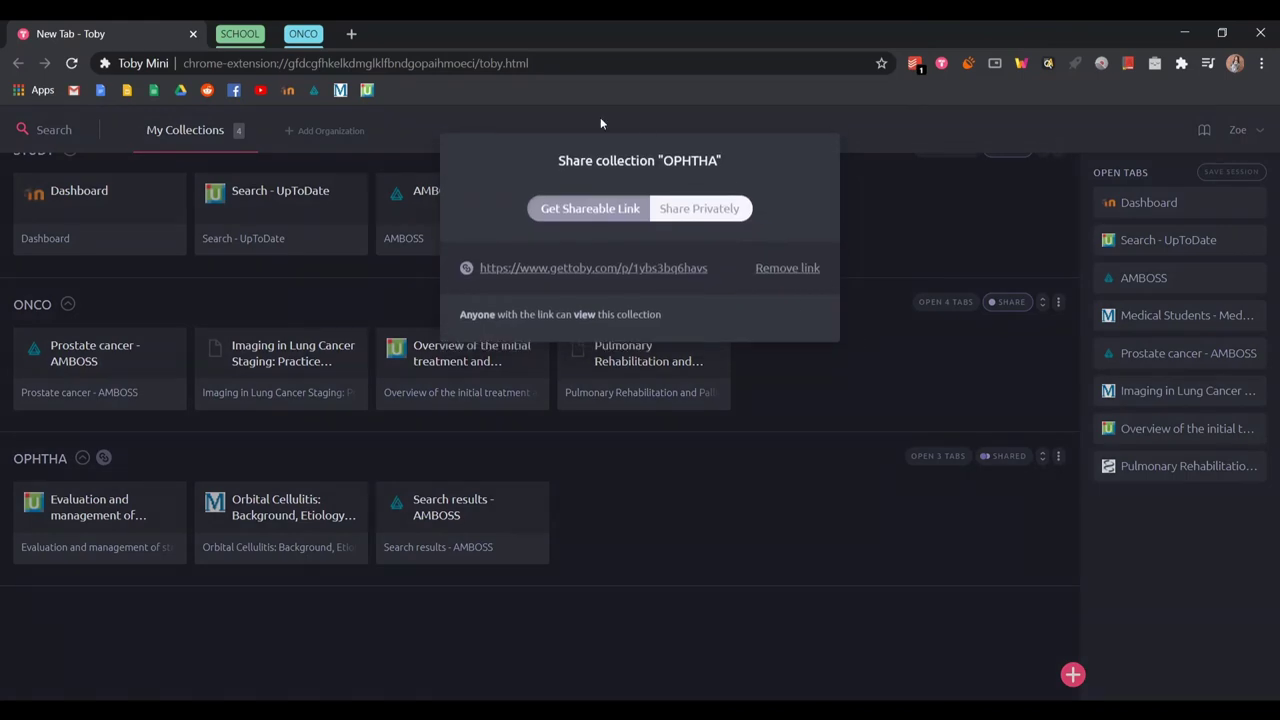
left_click(658, 270)
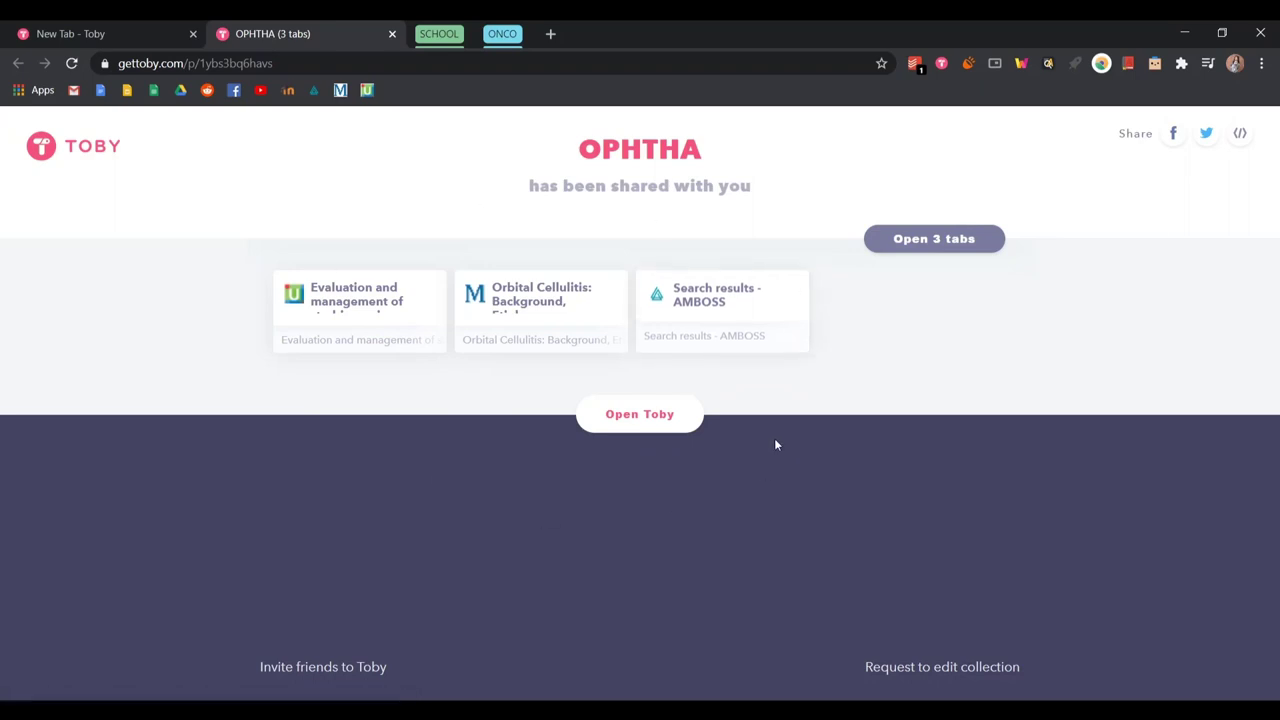
Open all three tabs from the shared OPHTHA page, and close them together with that page.
left_click(938, 242)
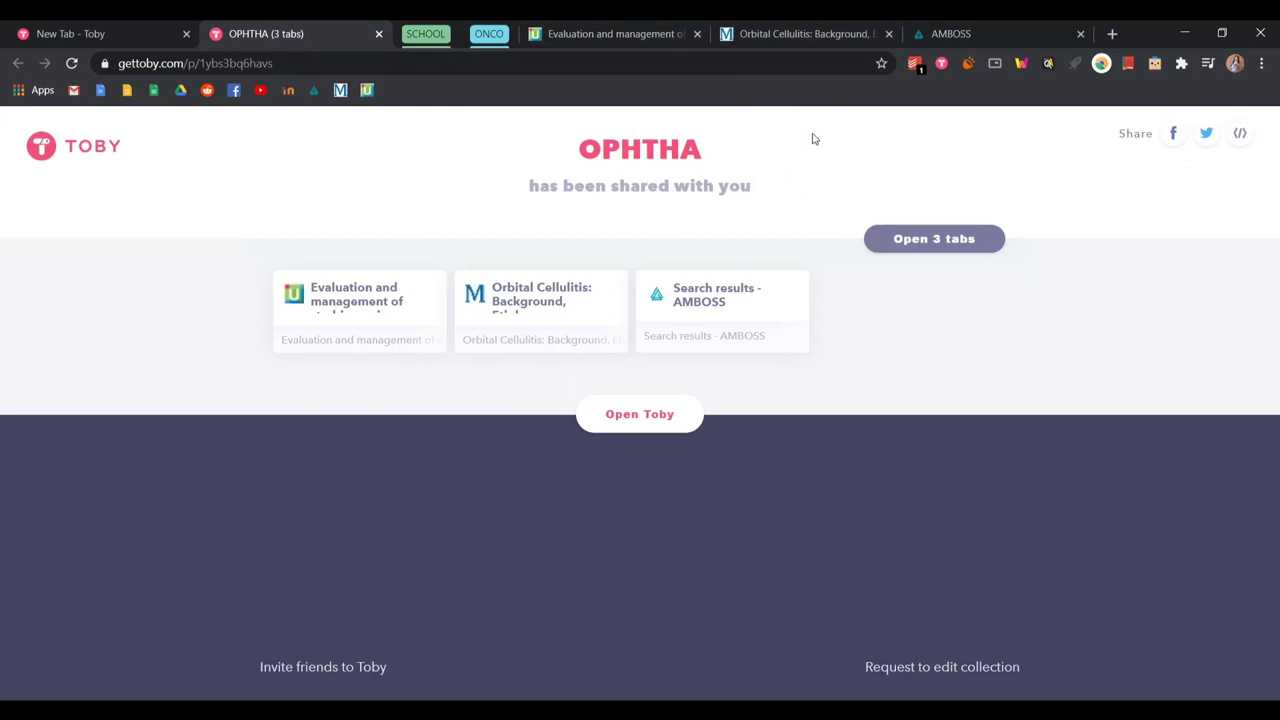
left_click(698, 34)
left_click(702, 36)
left_click(704, 38)
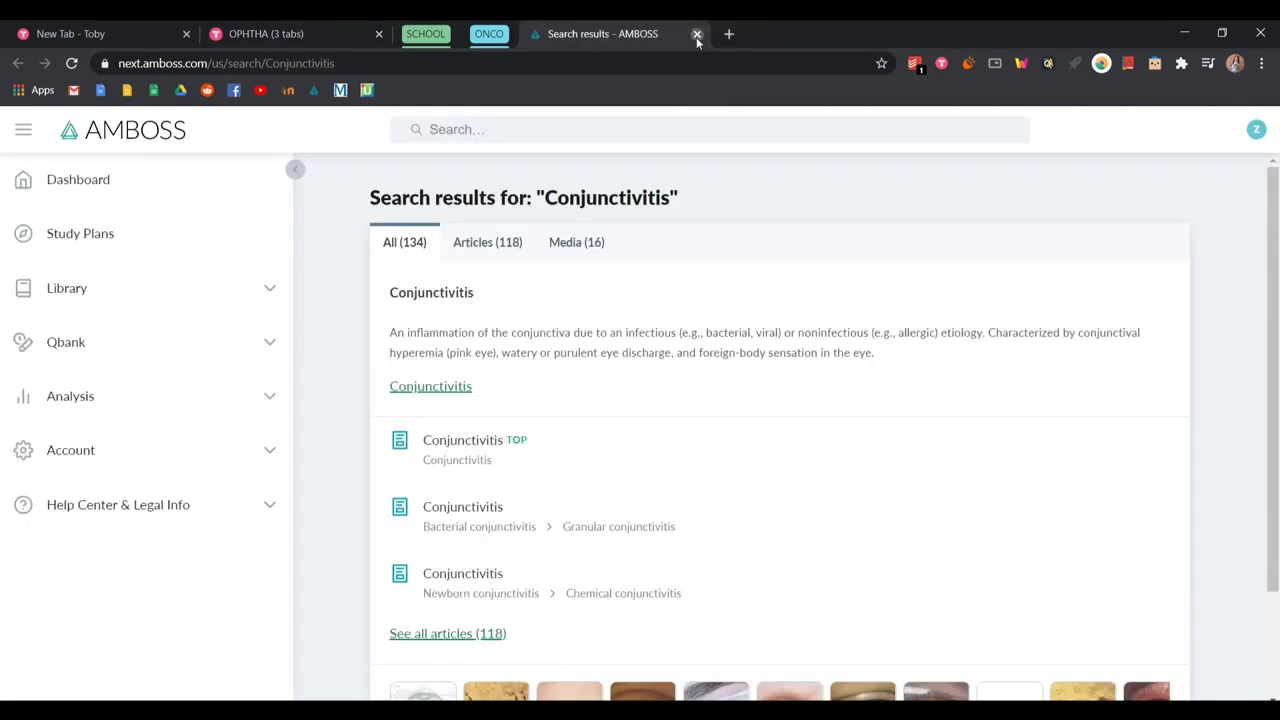
left_click(697, 34)
key("ctrl+w")
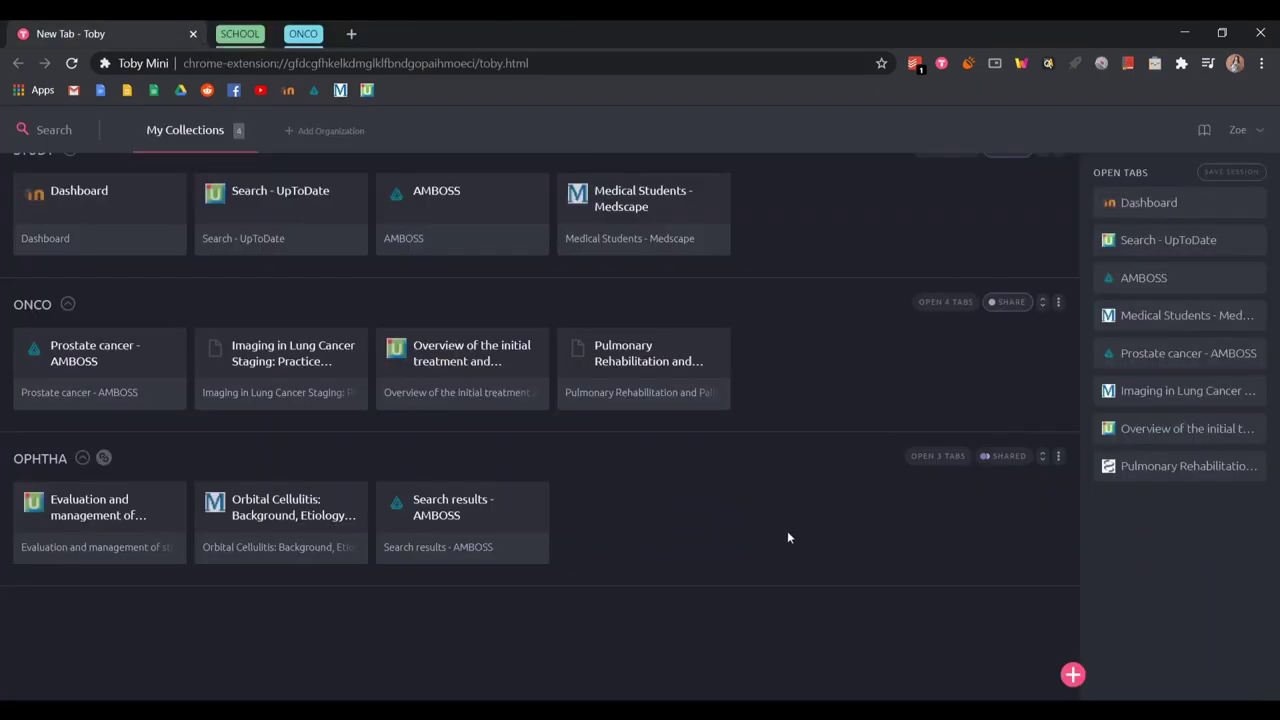
Add a note reading "Link already sent to groupmates" to the OPHTHA collection.
left_click(1056, 459)
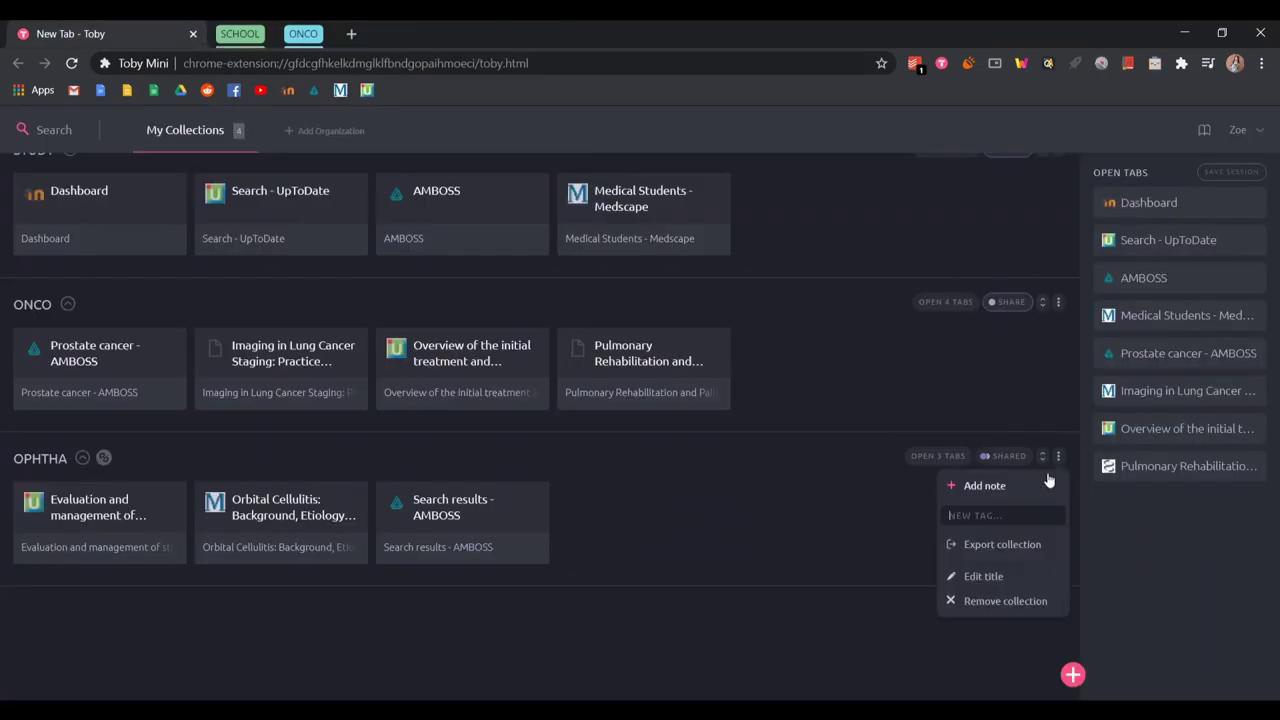
left_click(1045, 485)
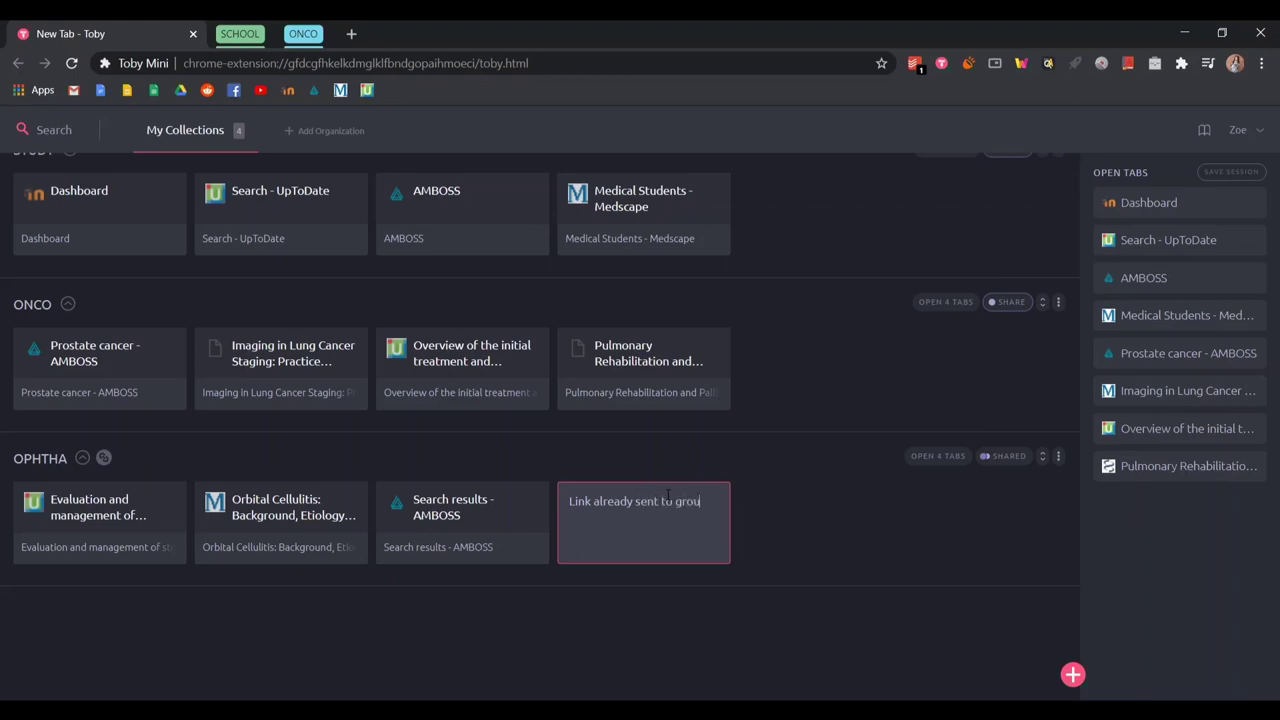
type("Link already sent to groupmates")
key("Return")
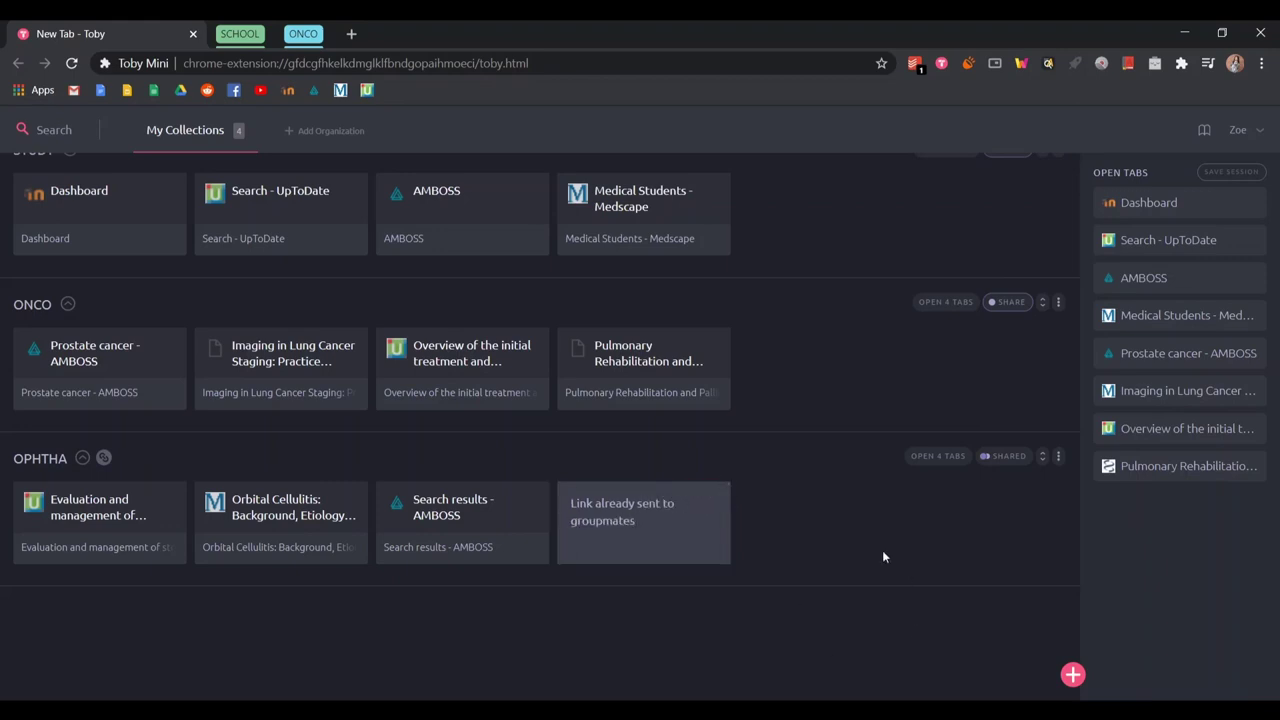
scroll(700, 540, "down", 1)
scroll(680, 550, "up", 2)
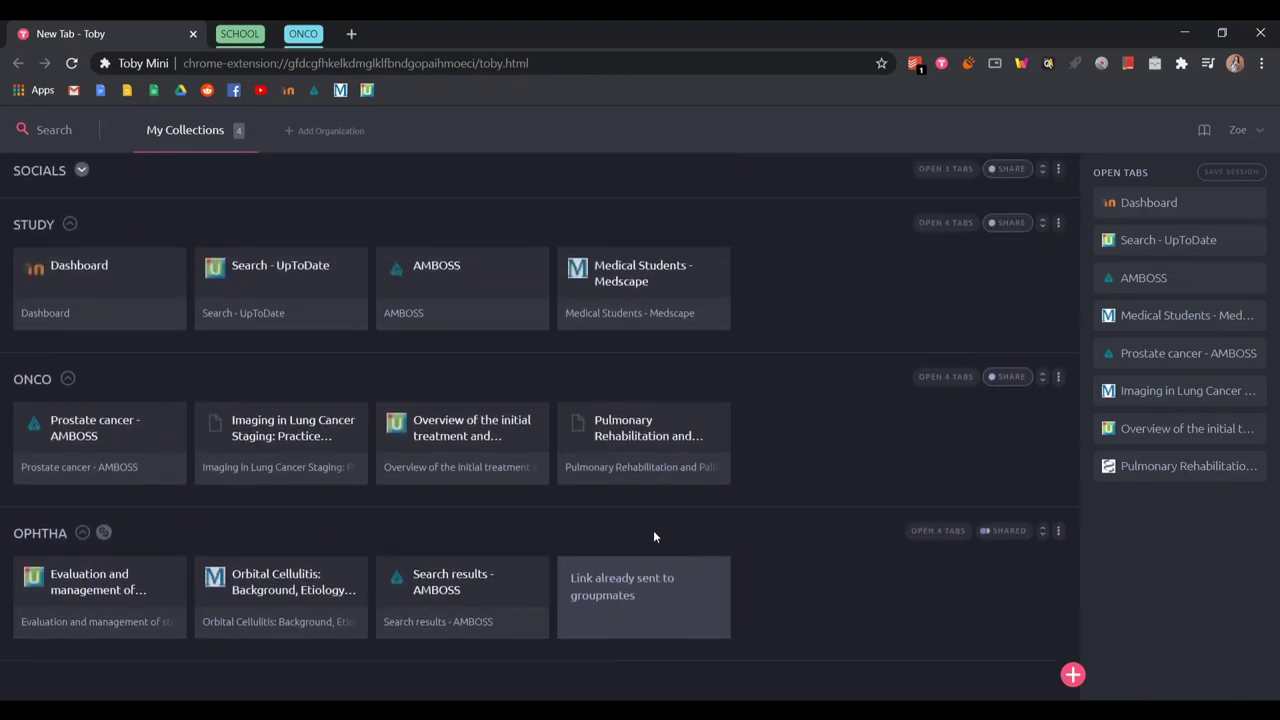
Search UpToDate for "clincal presenation prostate cancer" and look through the overview of the treatment of castration-resistant prostate cancer (CRPC).
left_click(945, 231)
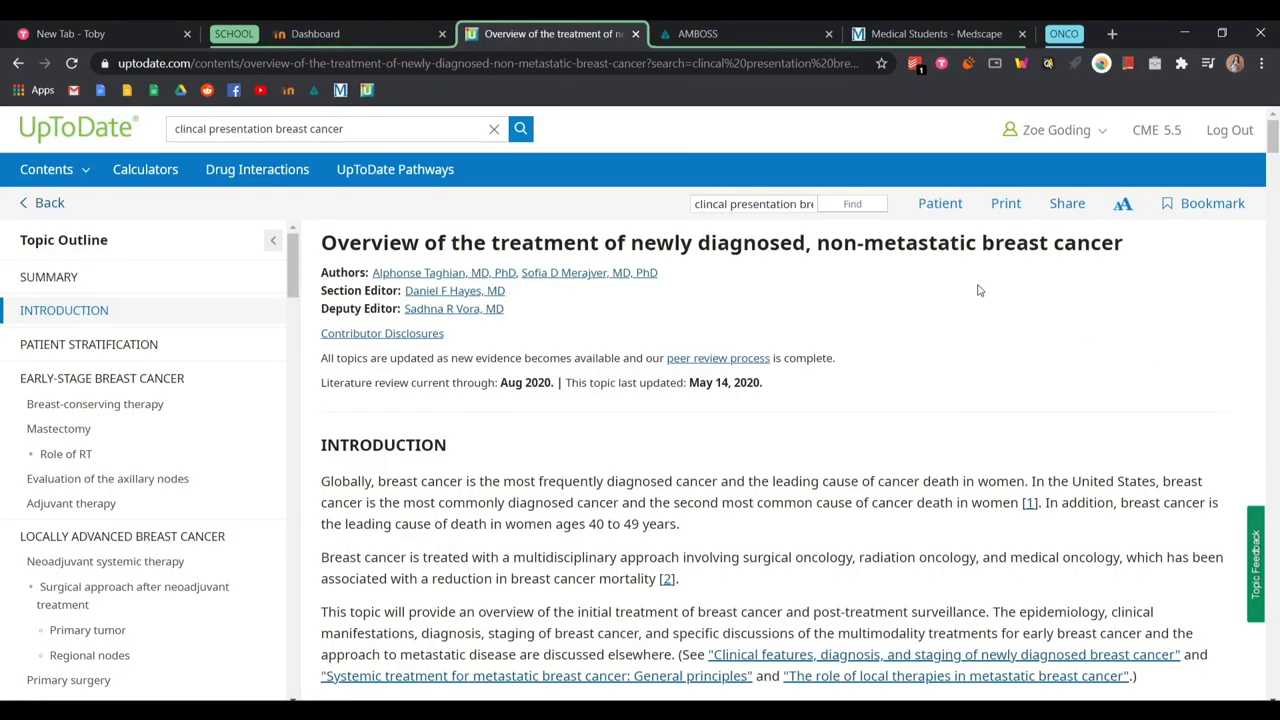
left_click_drag(385, 130, 168, 148)
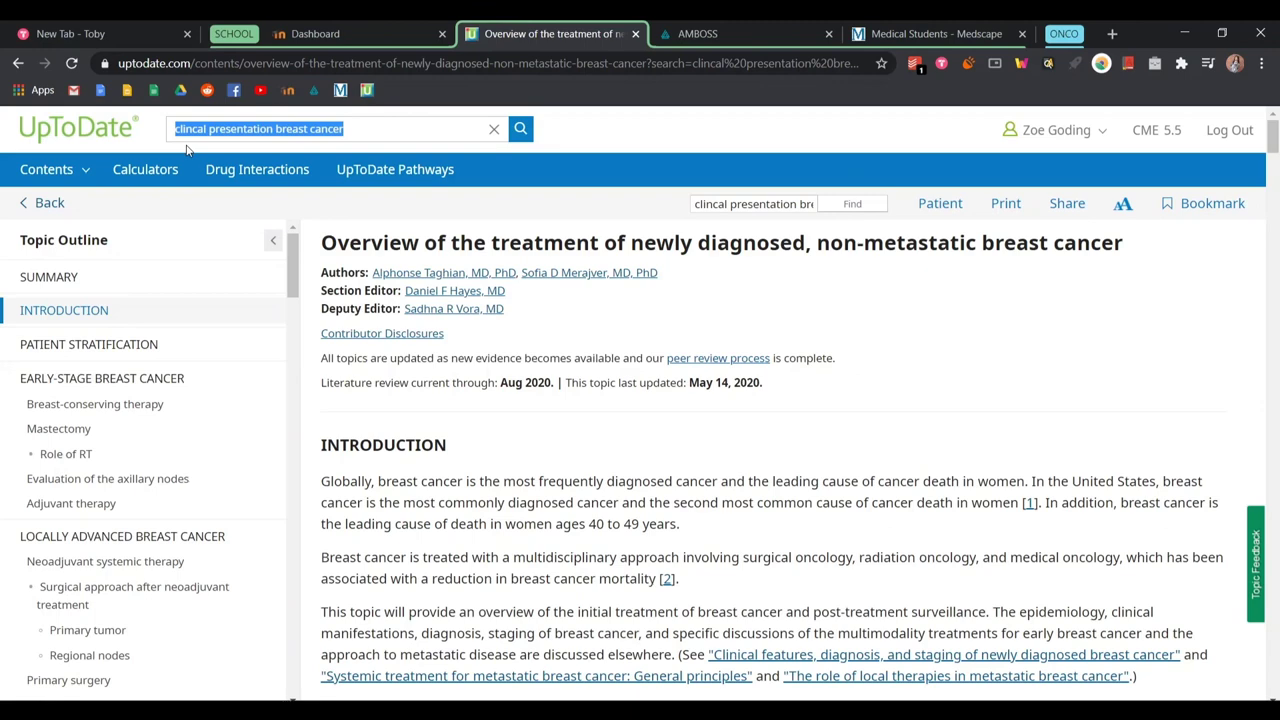
left_click(310, 140)
double_click(298, 128)
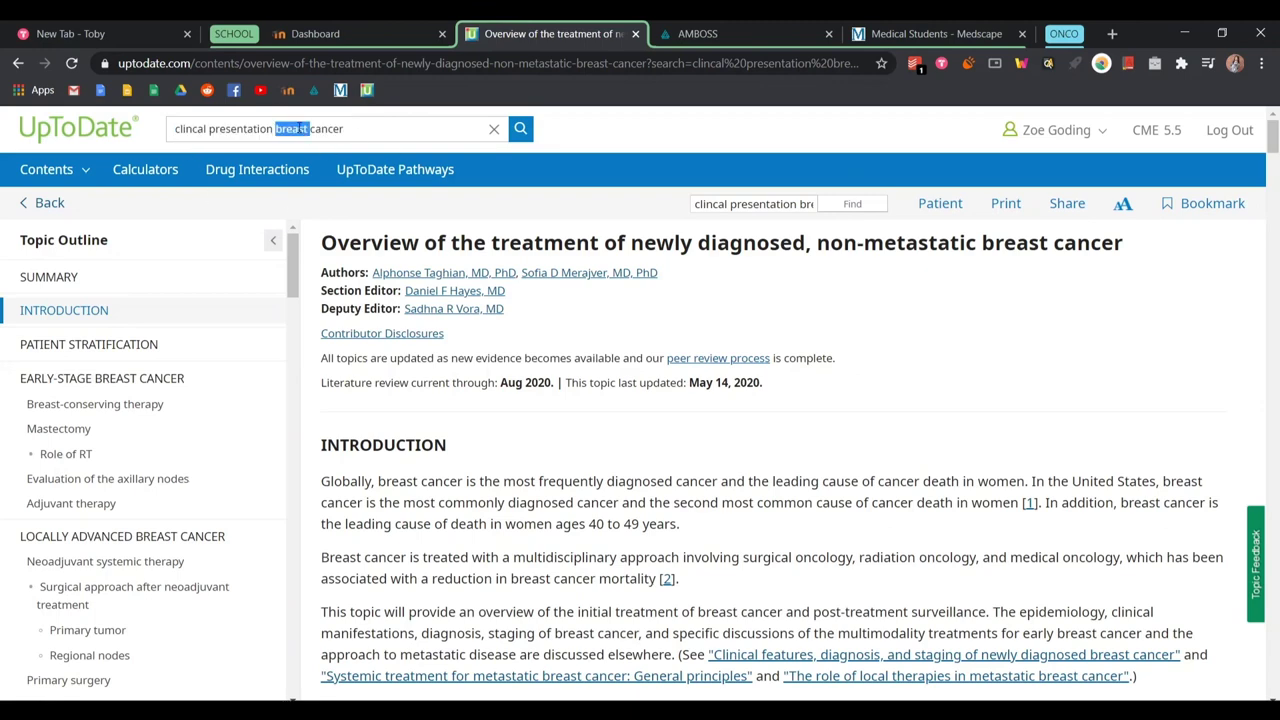
type("prostate")
key("Return")
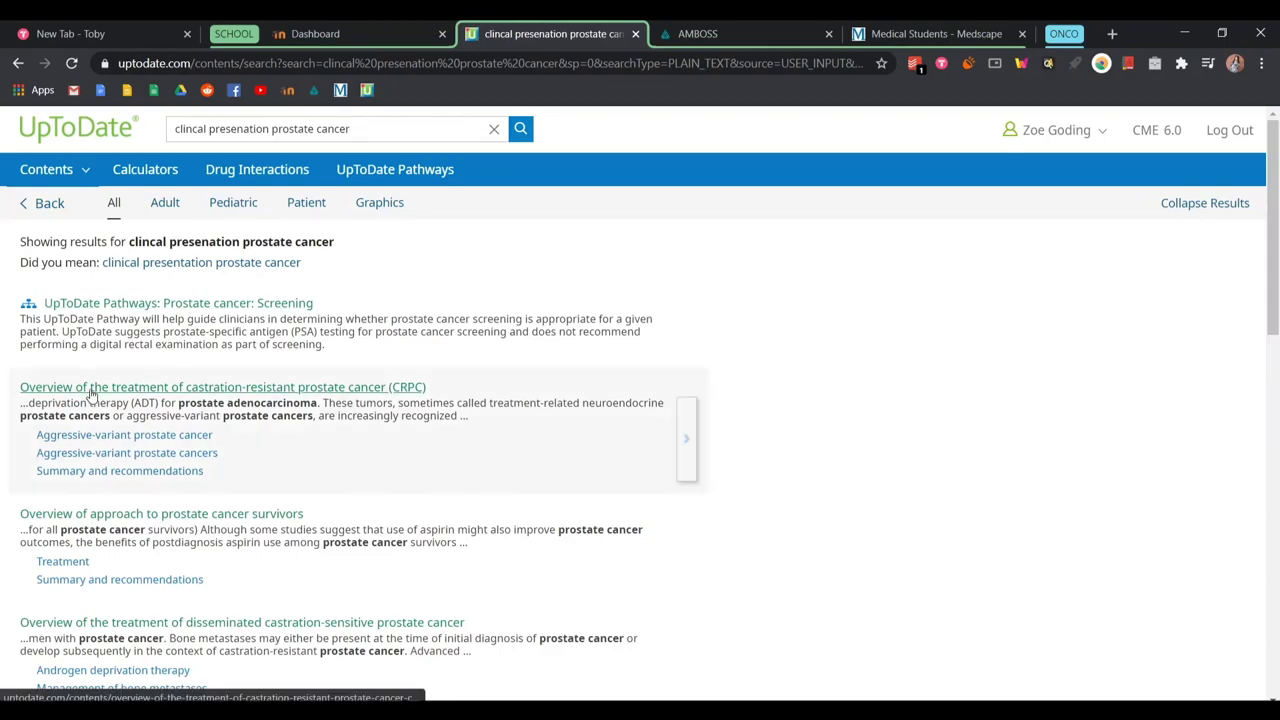
left_click(92, 388)
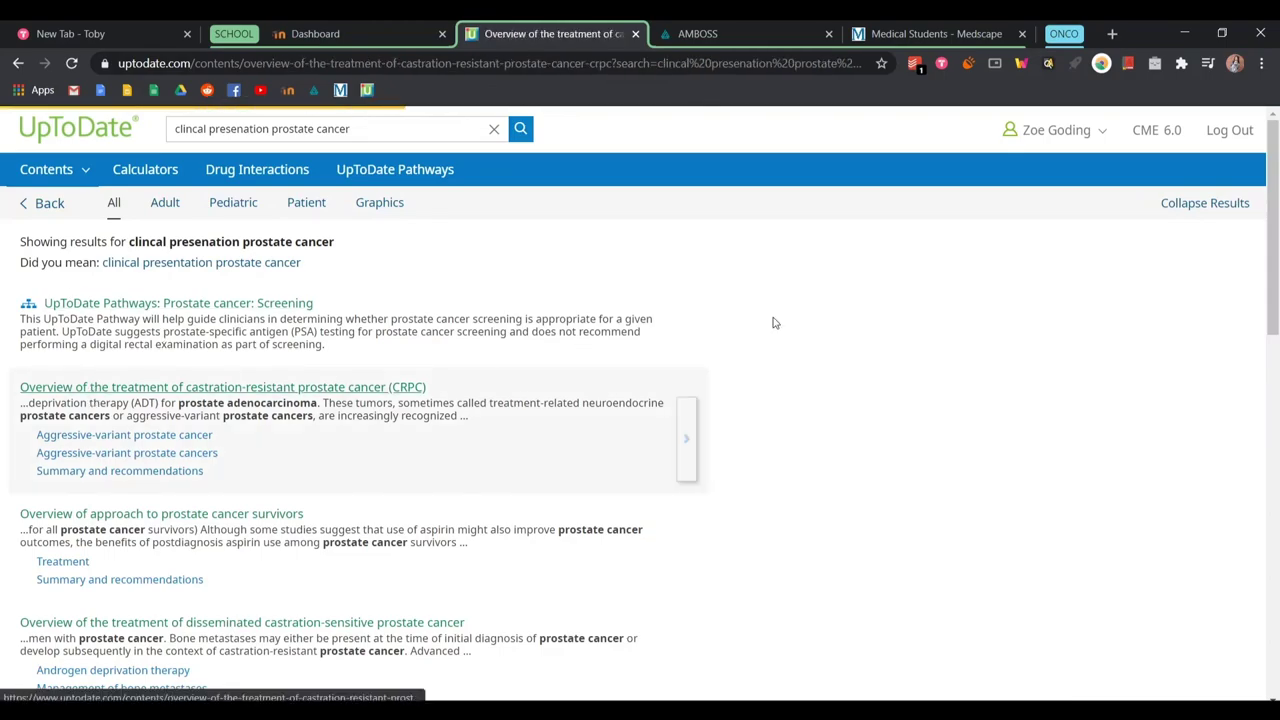
scroll(722, 323, "down", 20)
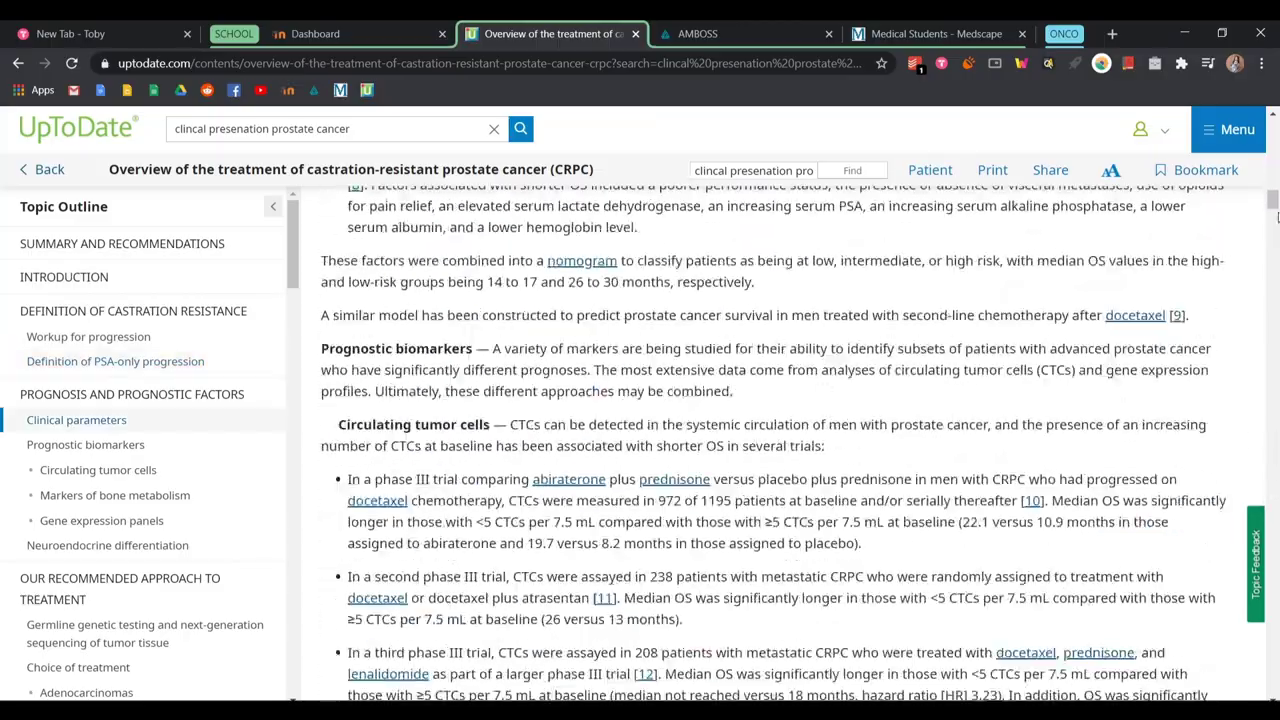
left_click_drag(1273, 205, 1222, 110)
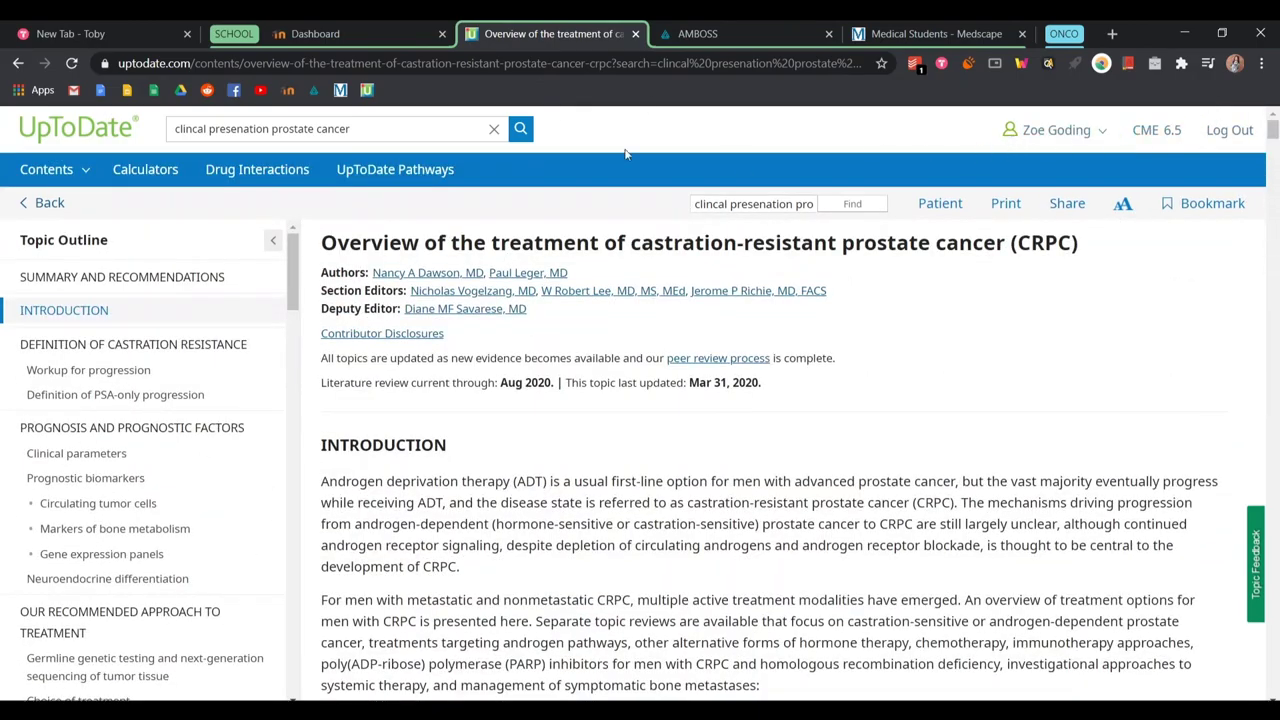
Save the castration-resistant prostate cancer page to the ONCO collection, and collapse the SCHOOL tab group back on the Toby page.
left_click(941, 64)
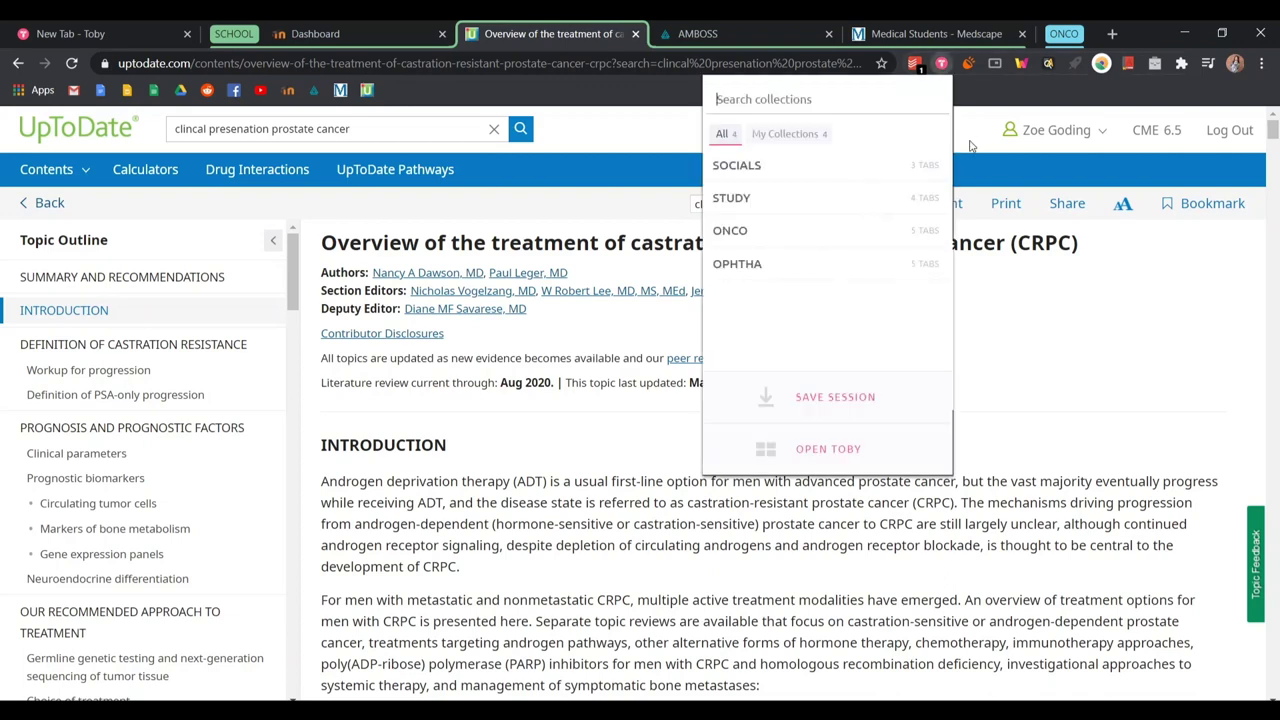
left_click(1108, 402)
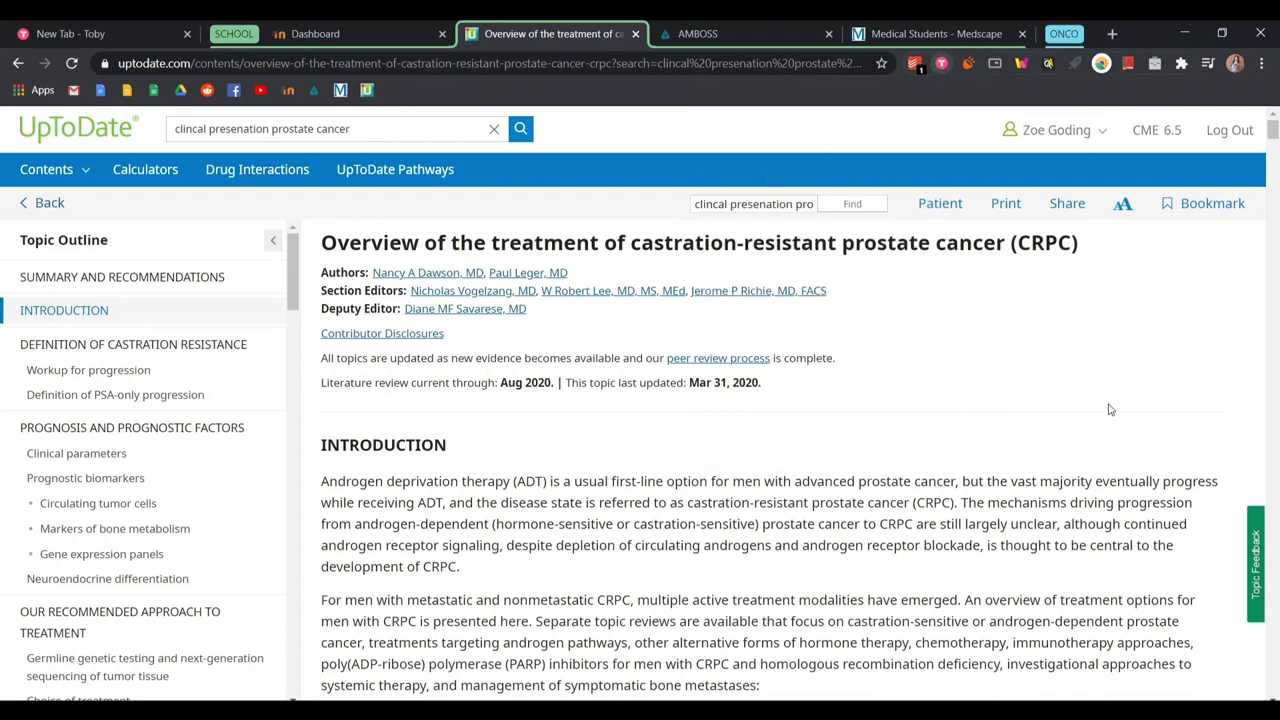
left_click(118, 34)
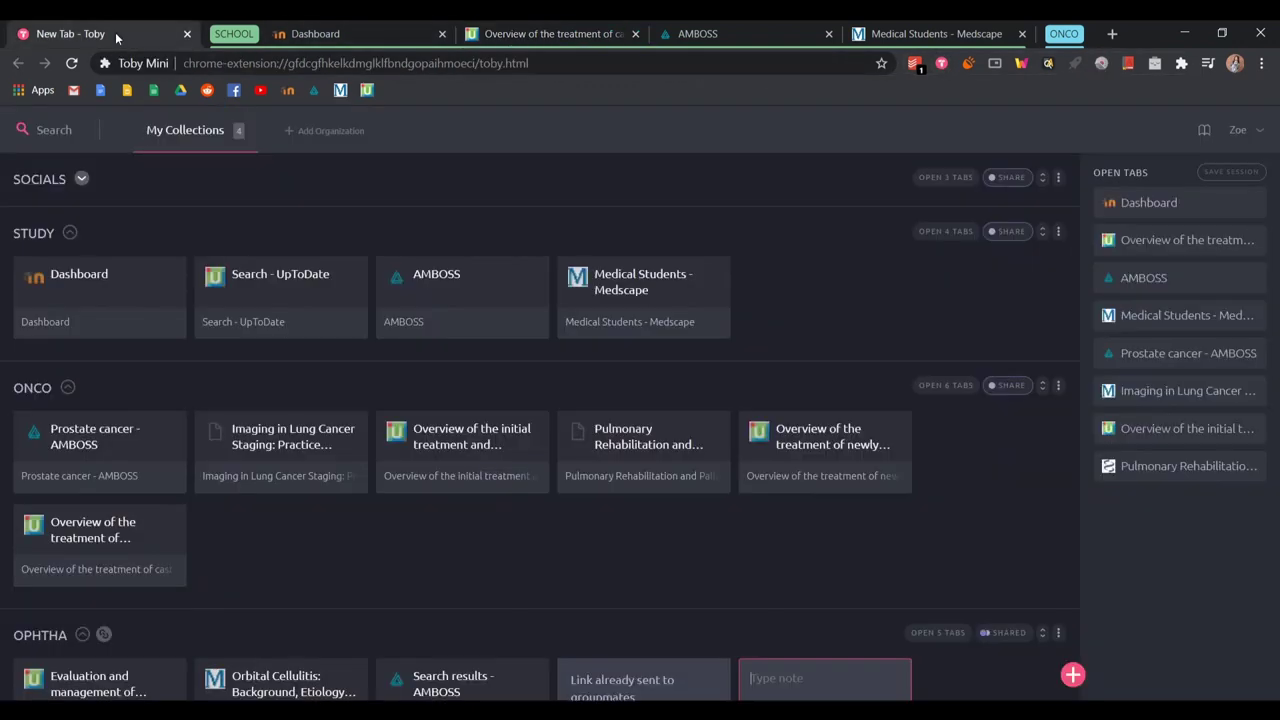
left_click(238, 34)
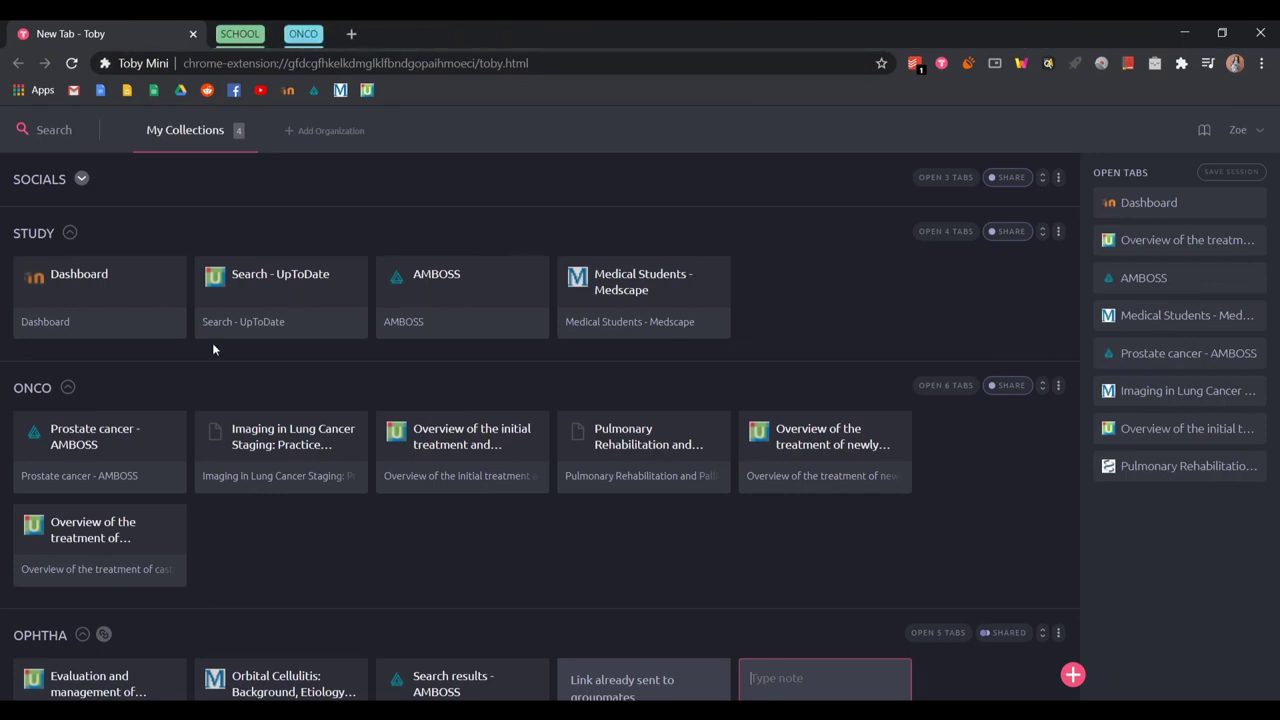
Retitle the newly diagnosed breast cancer card in ONCO as "Breast Cancer" with the description "Clin Presetation".
scroll(105, 518, "down", 1)
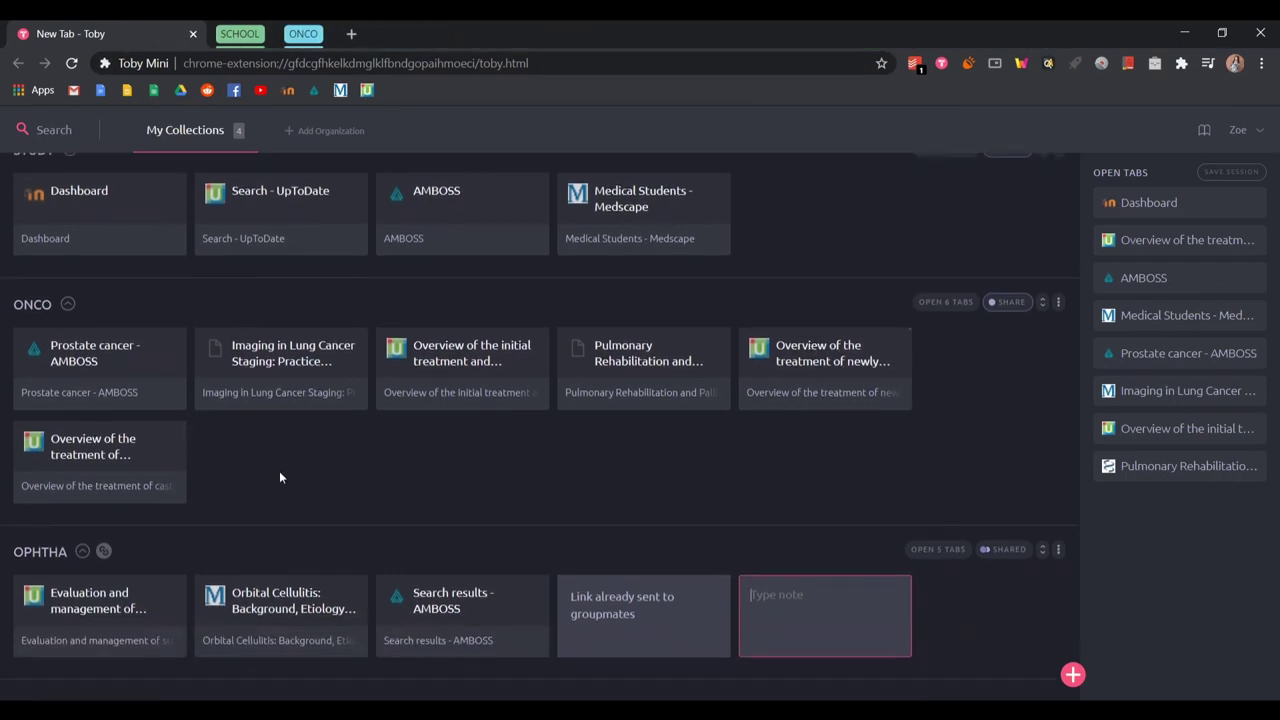
left_click(910, 348)
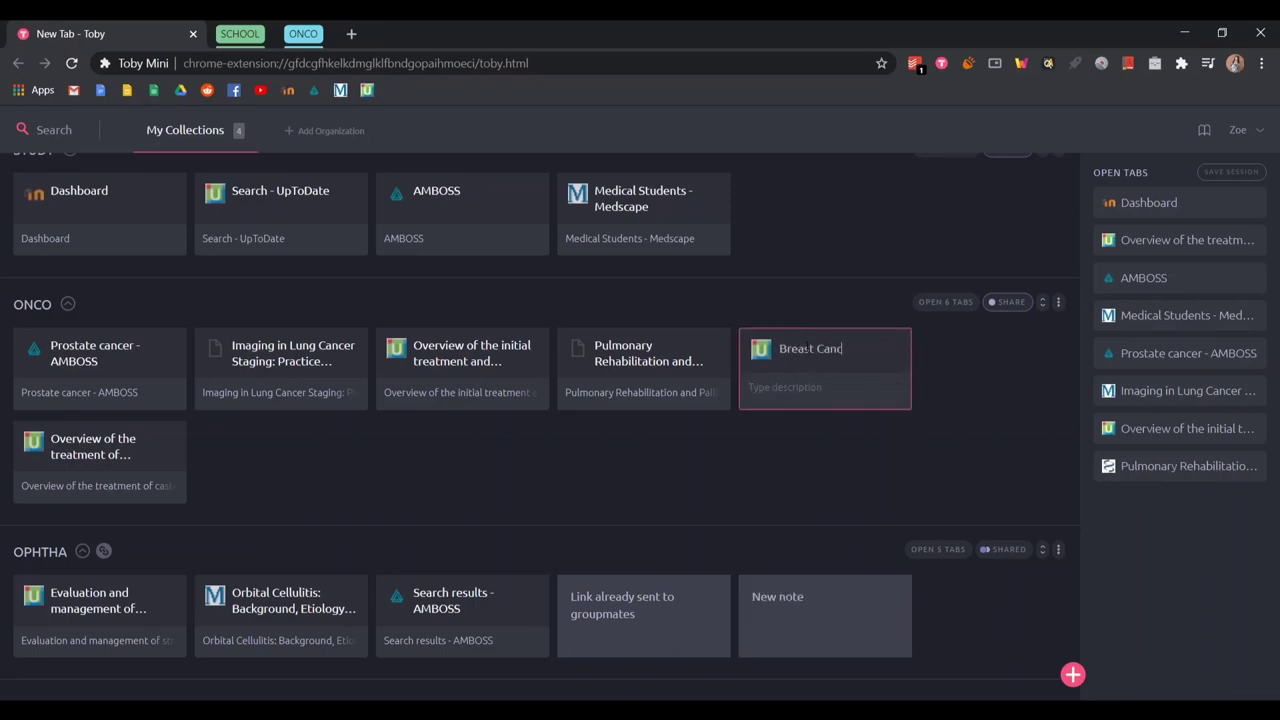
type("Clin Presetation")
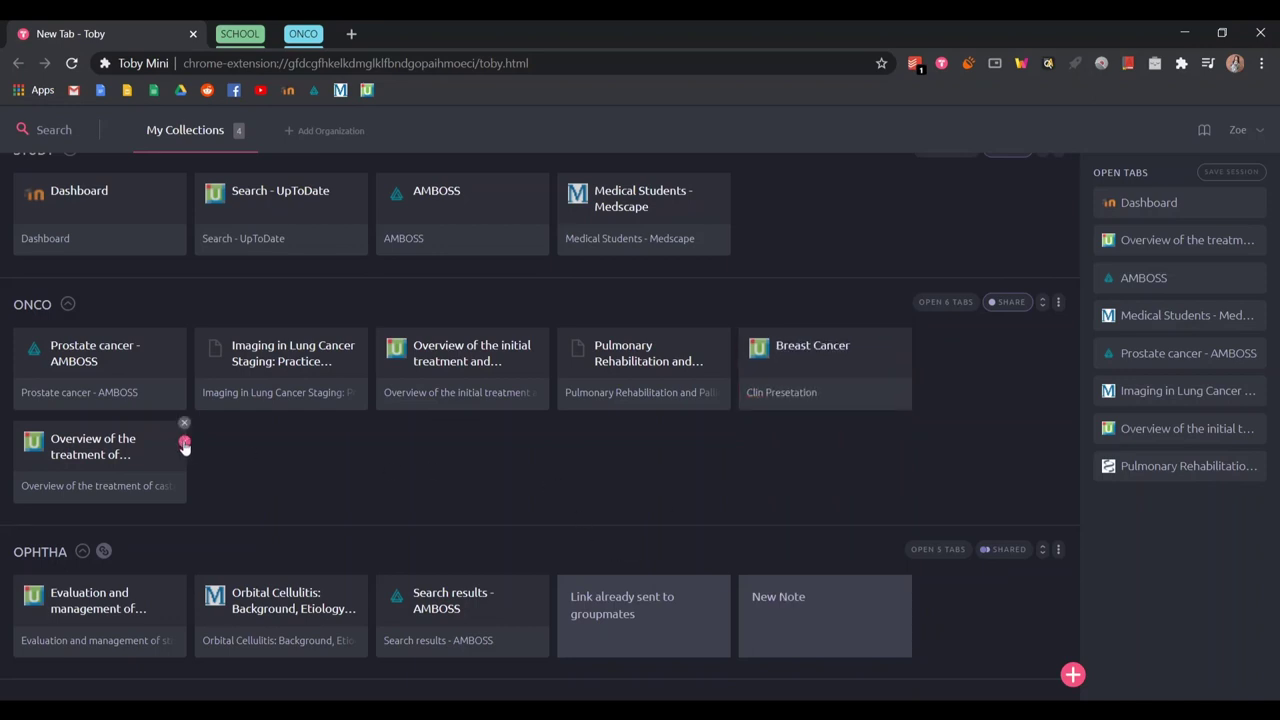
Retitle the last UpToDate treatment overview card in the ONCO collection as "Prostate CA".
left_click(184, 443)
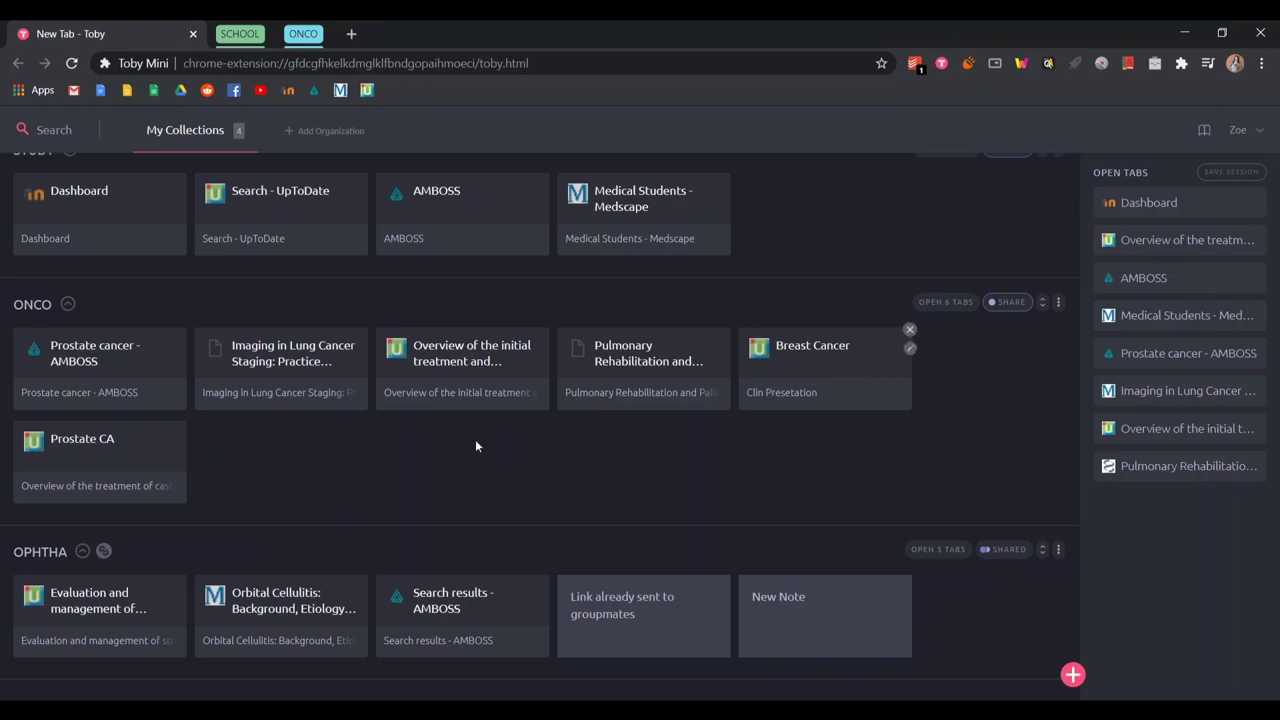
scroll(540, 490, "down", 2)
scroll(790, 330, "up", 1)
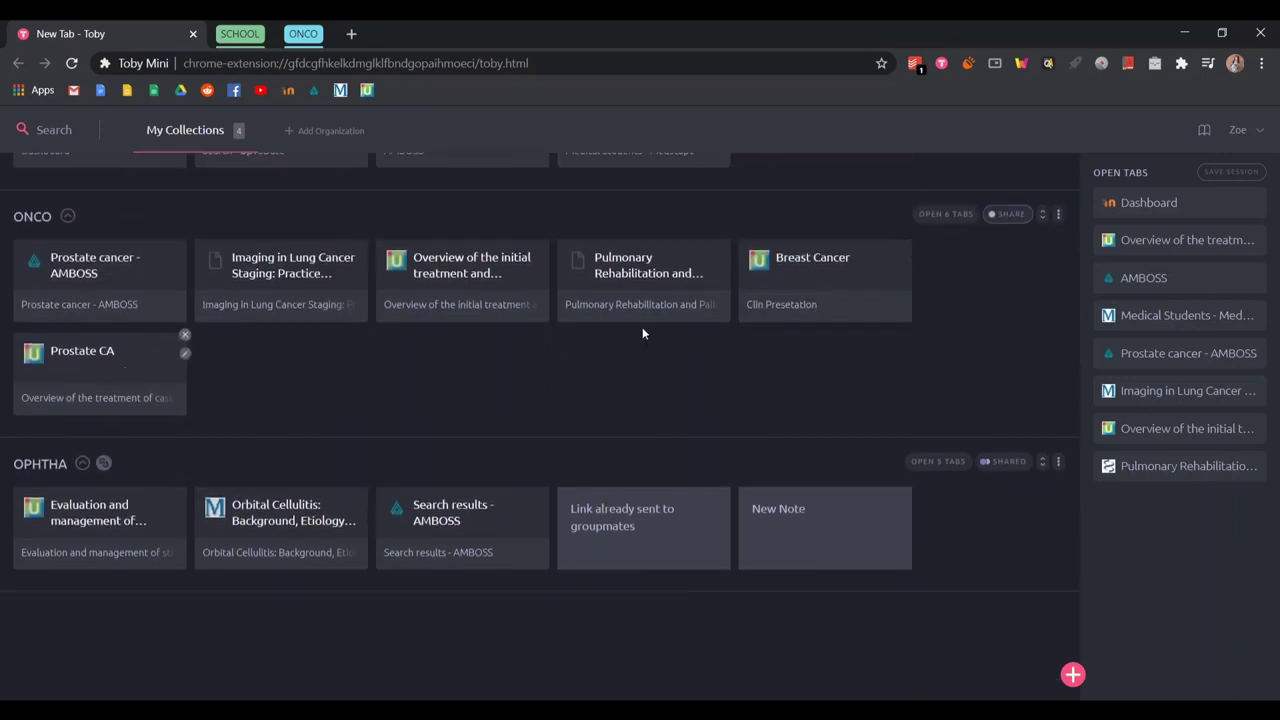
scroll(984, 392, "down", 1)
scroll(644, 393, "up", 2)
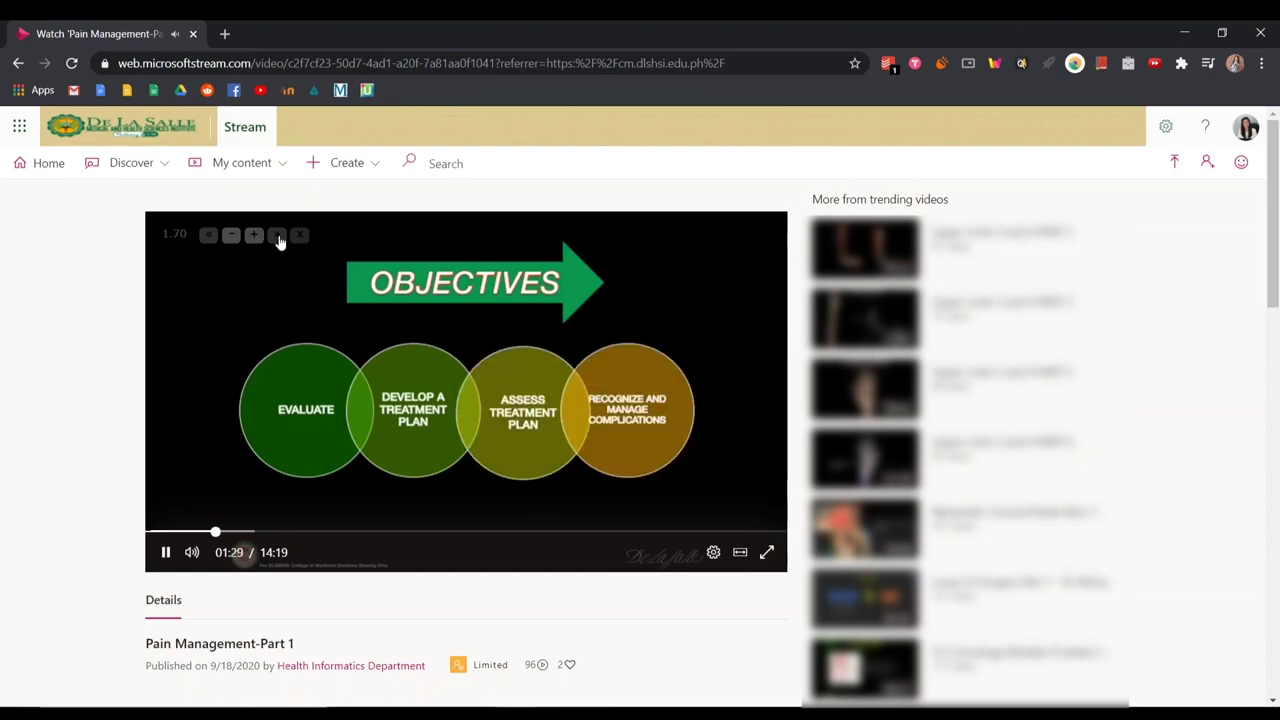
Skip forward in the Pain Management-Part 1 video with the playback speed overlay.
left_click(280, 242)
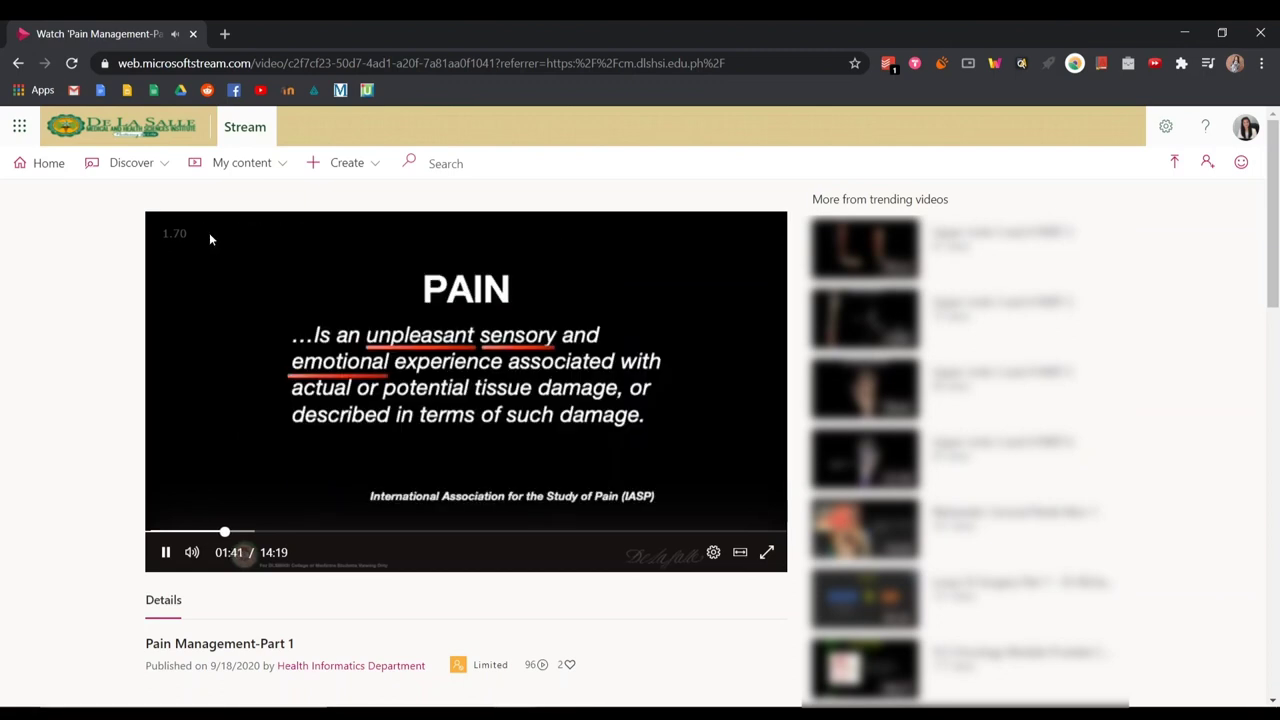
mouse_move(210, 238)
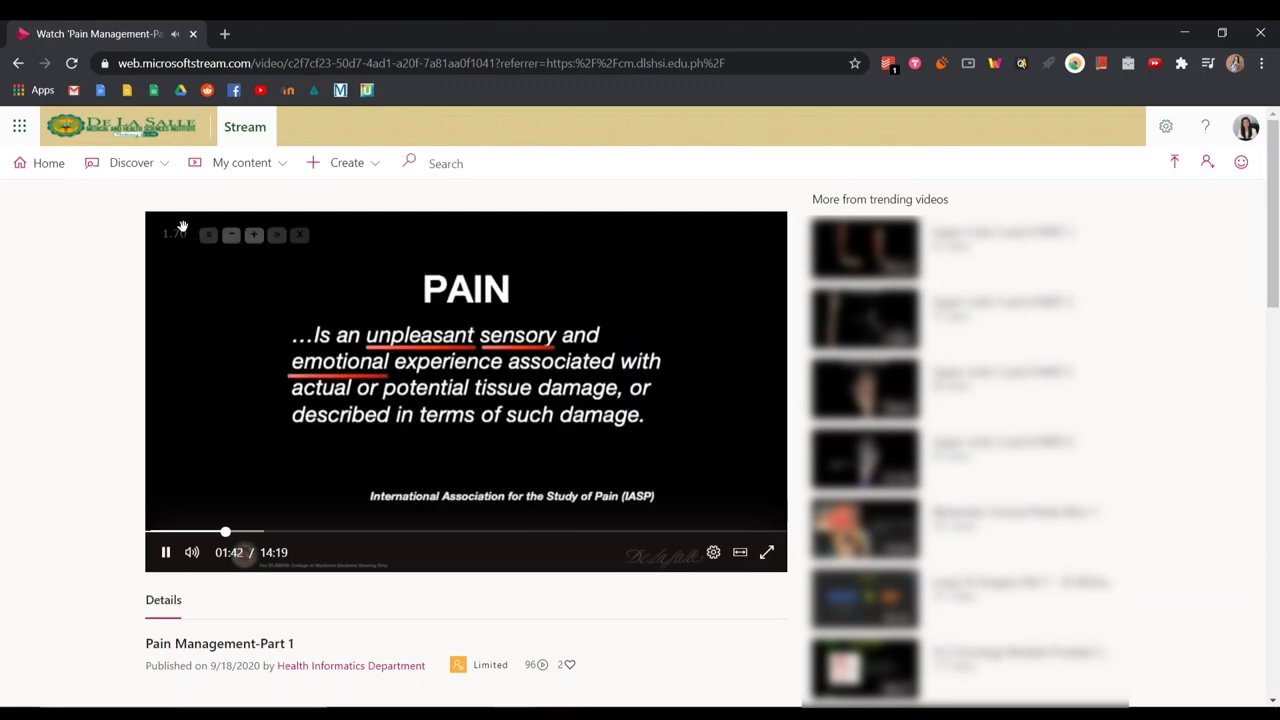
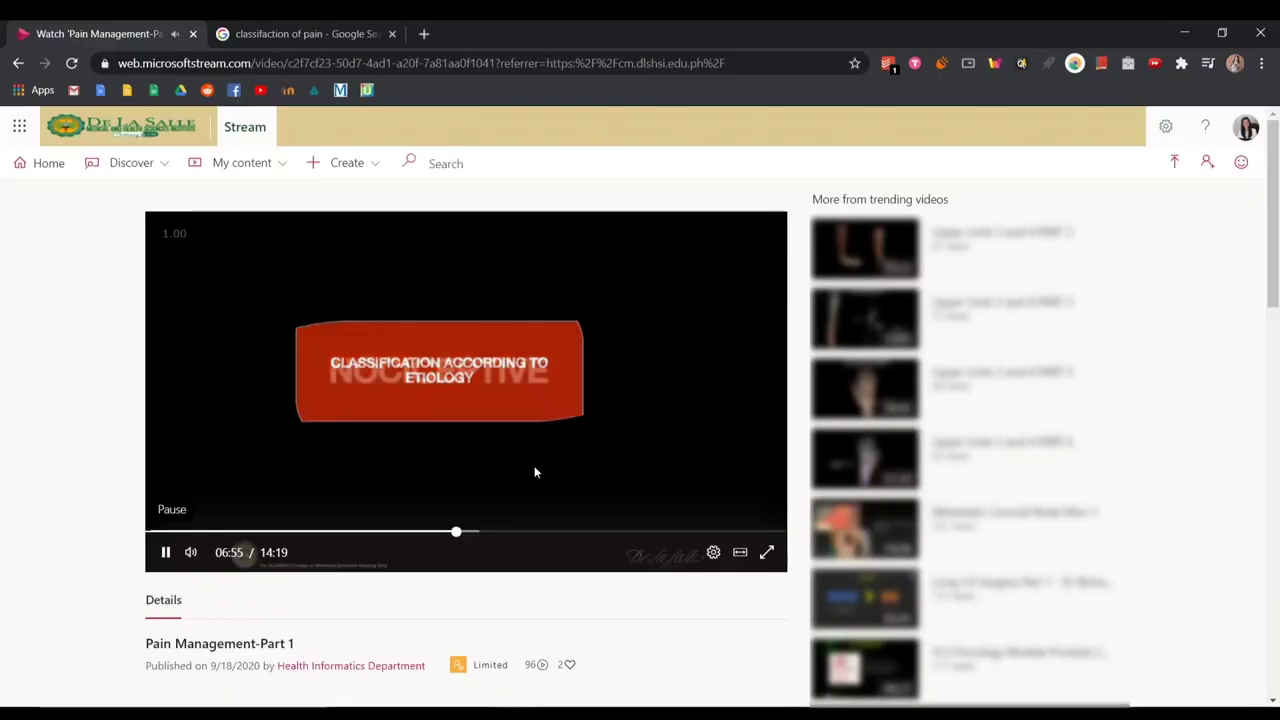
Play the Pain Management-Part 1 video in picture-in-picture, and enlarge the floating player over the classification of pain search results.
left_click(968, 64)
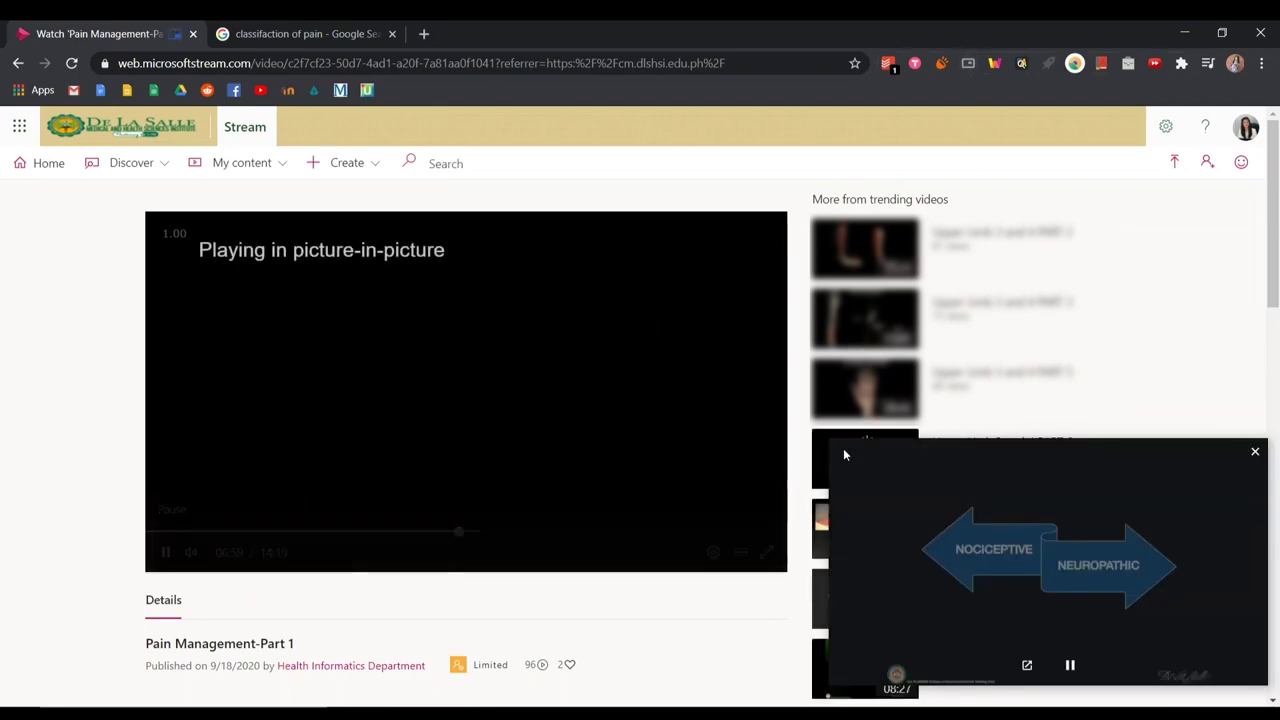
left_click(300, 33)
scroll(415, 378, "down", 3)
scroll(415, 378, "down", 4)
left_click_drag(831, 441, 801, 423)
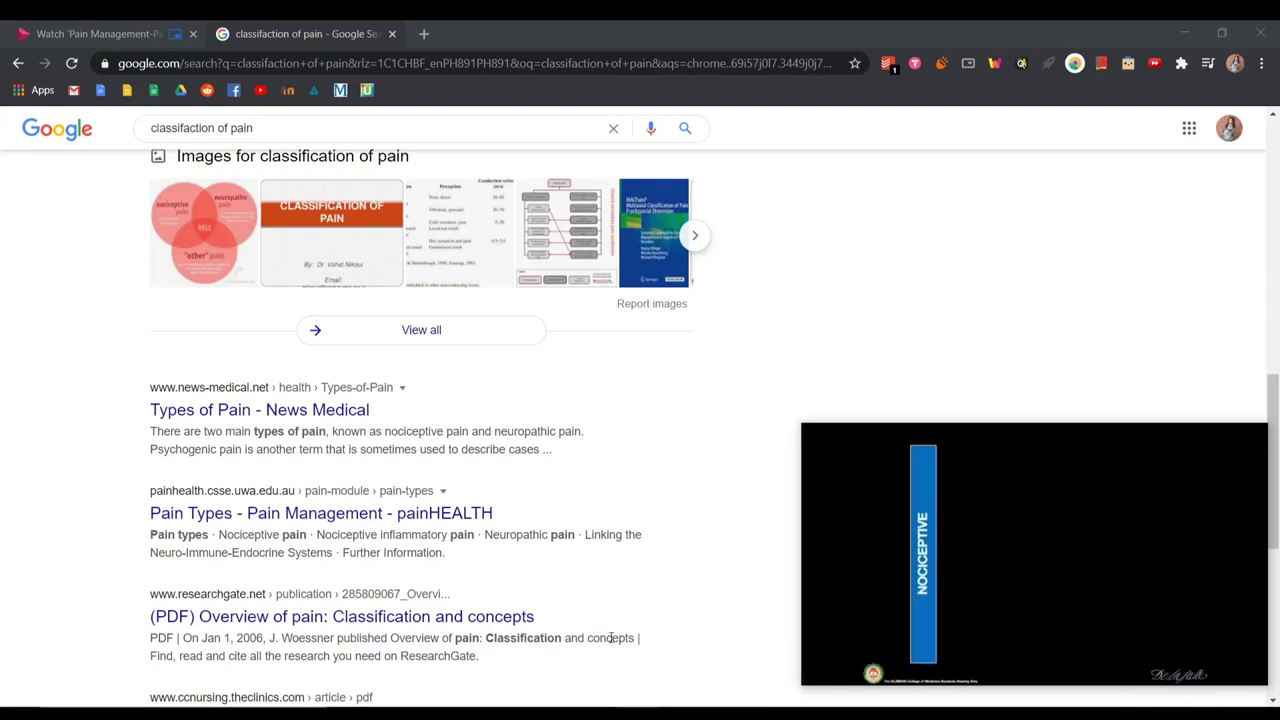
Switch to Word and write "You can use other apps! It is not limited to google chrome!!" under the NOTES heading.
key("alt+Tab")
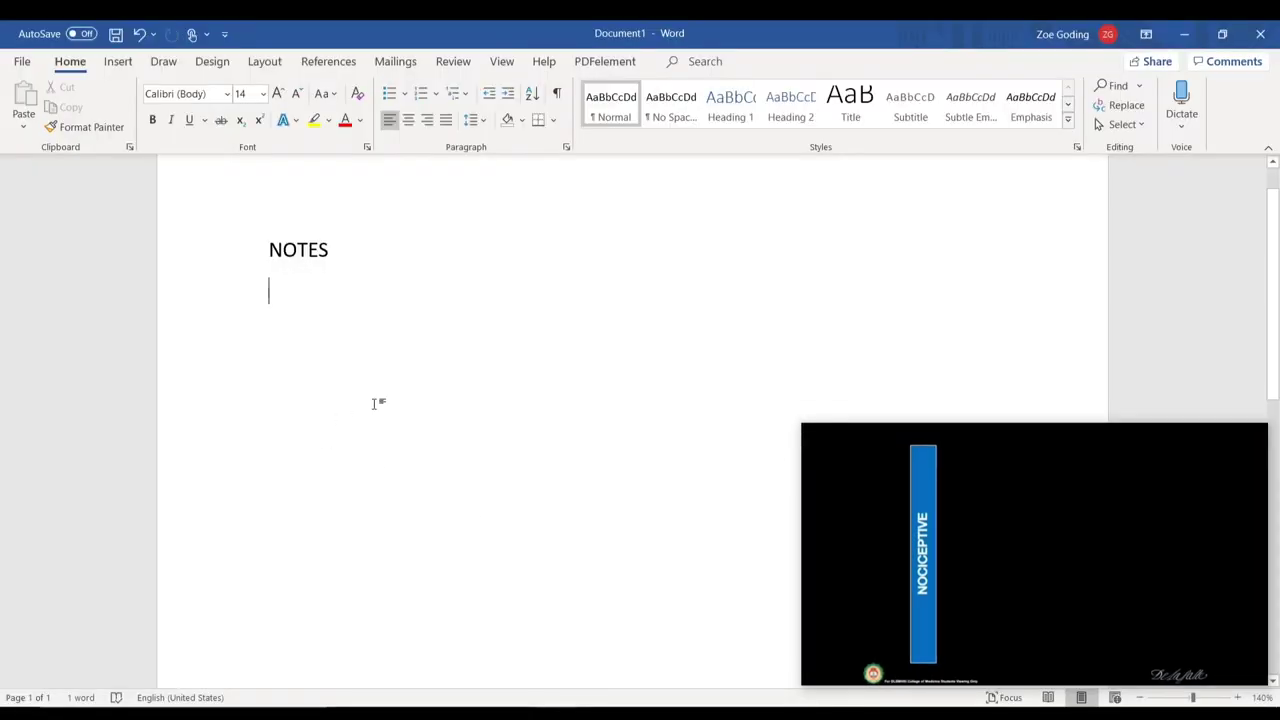
type("You can use other apps! It is")
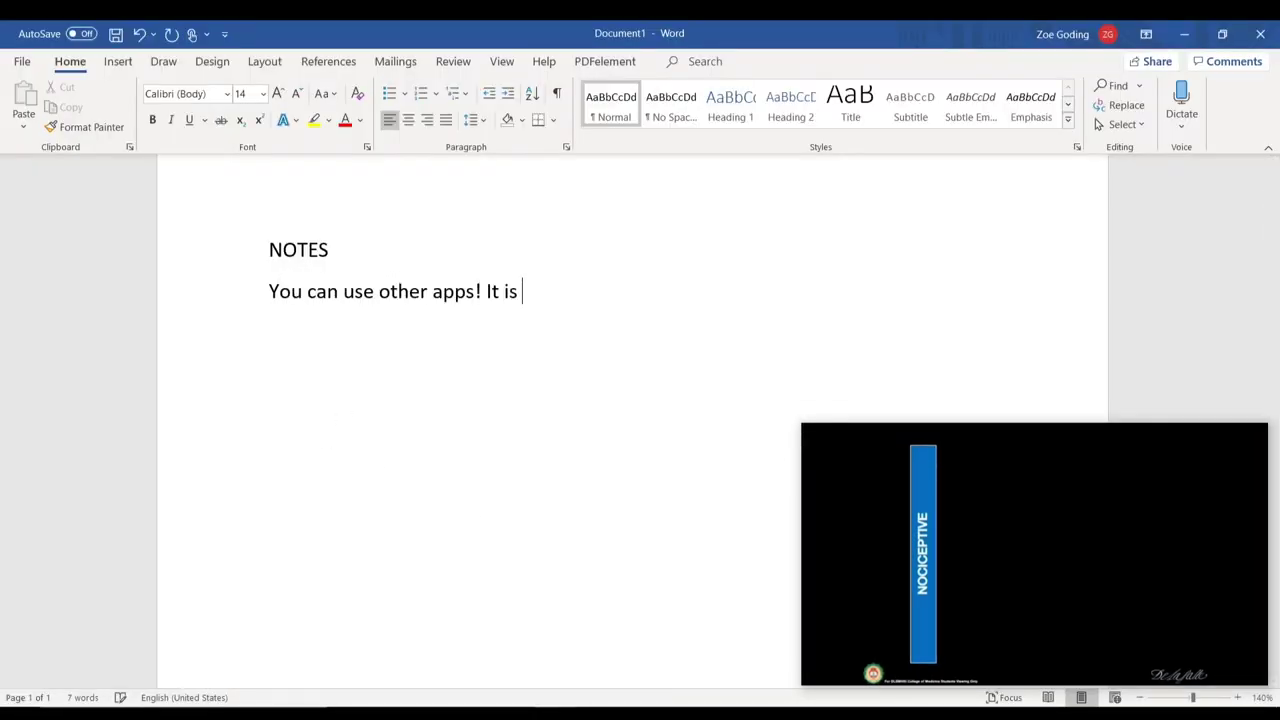
type("mited to google chrome!!")
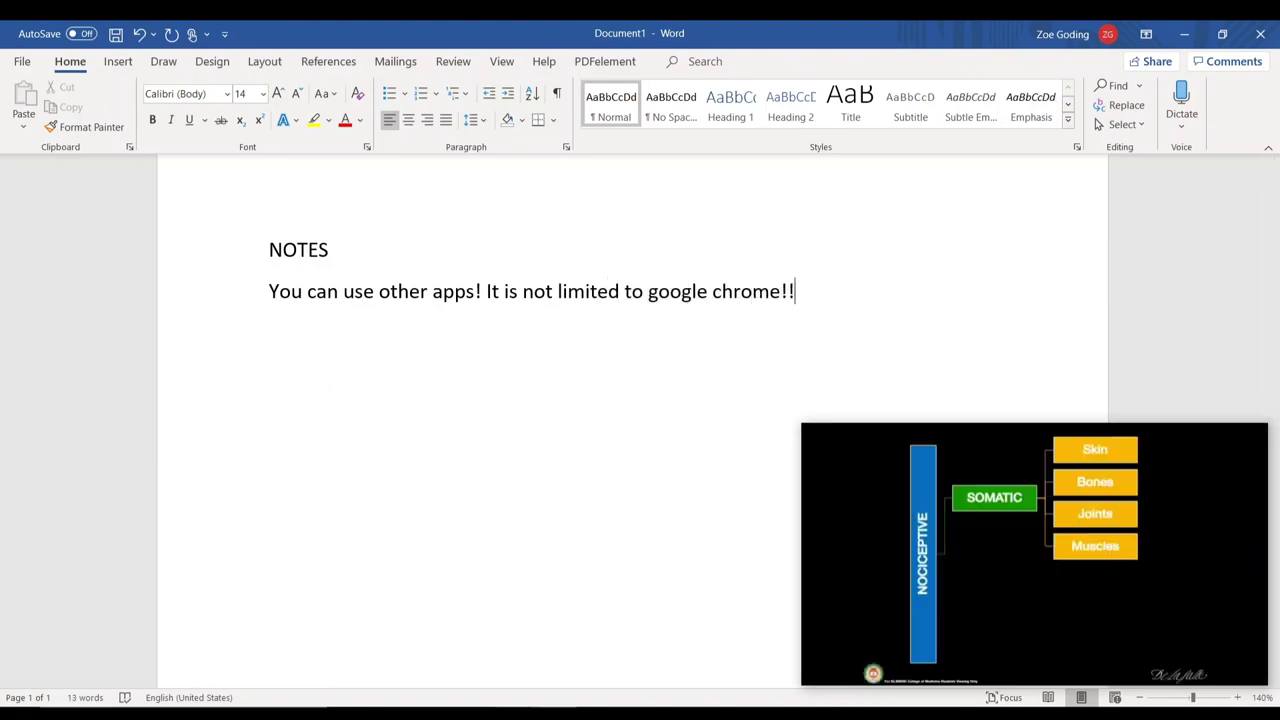
Visit the Forbes article and pain search results windows with the floating player on top, and return the video to its tab.
left_click(512, 713)
left_click(550, 660)
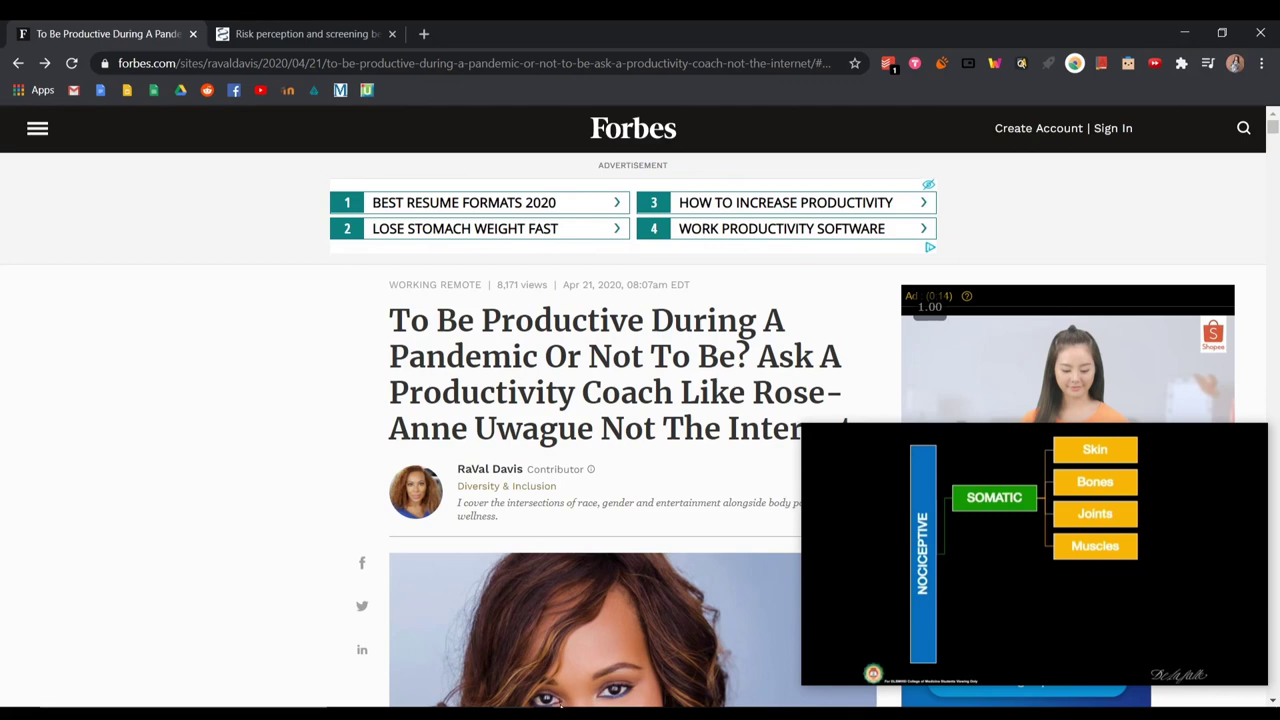
left_click(561, 712)
left_click(330, 650)
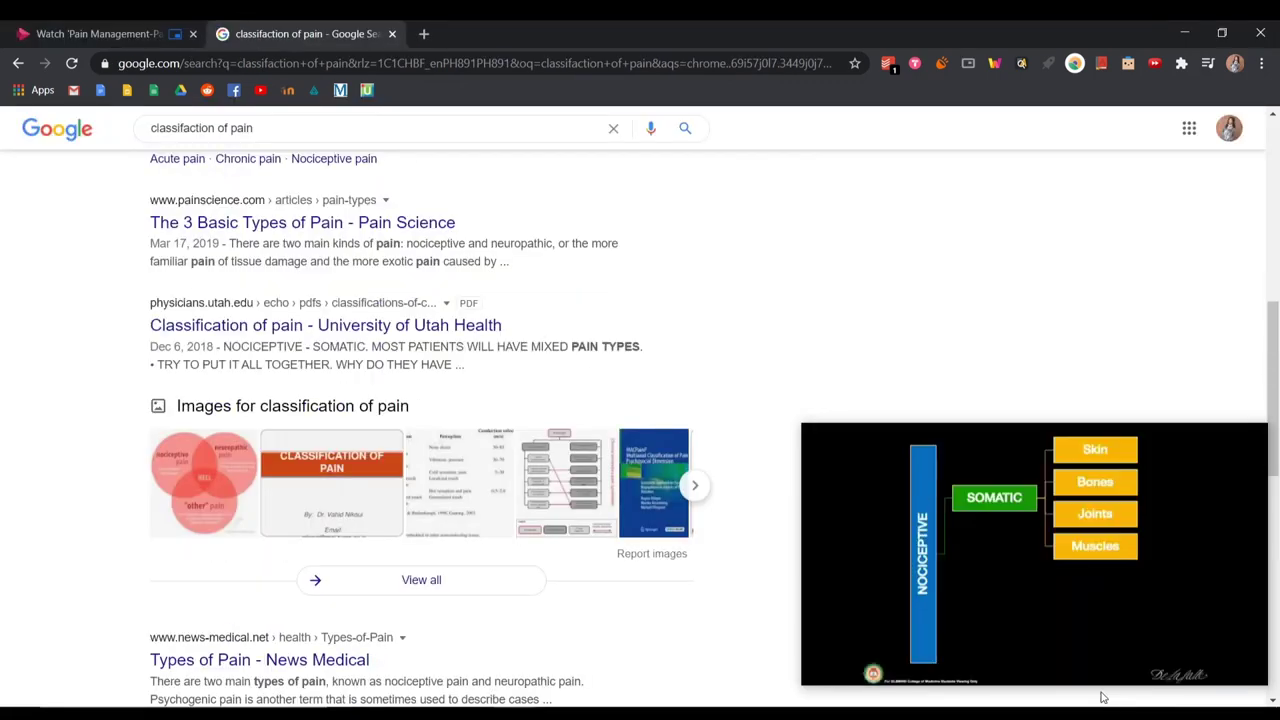
left_click(1013, 665)
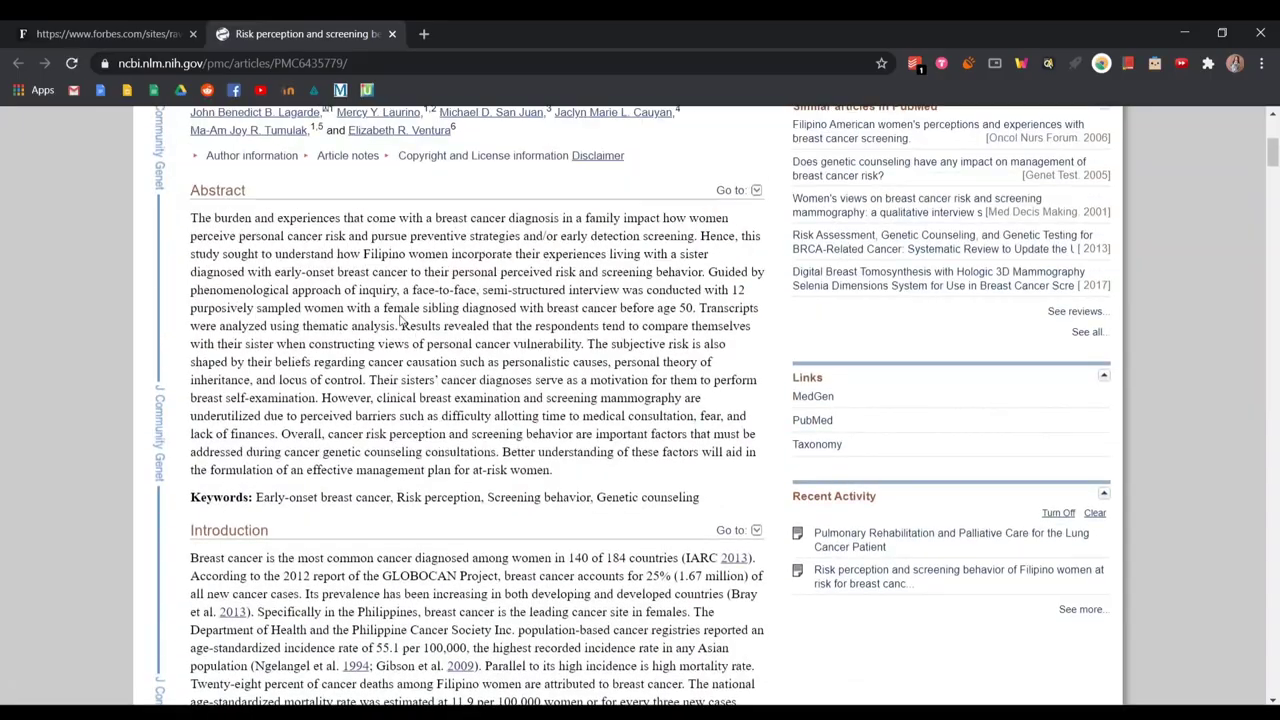
Restyle the breast cancer article's text in AlphaText with size 18 and the Helvetica font.
scroll(307, 350, "up", 5)
scroll(480, 300, "down", 3)
scroll(656, 211, "up", 1)
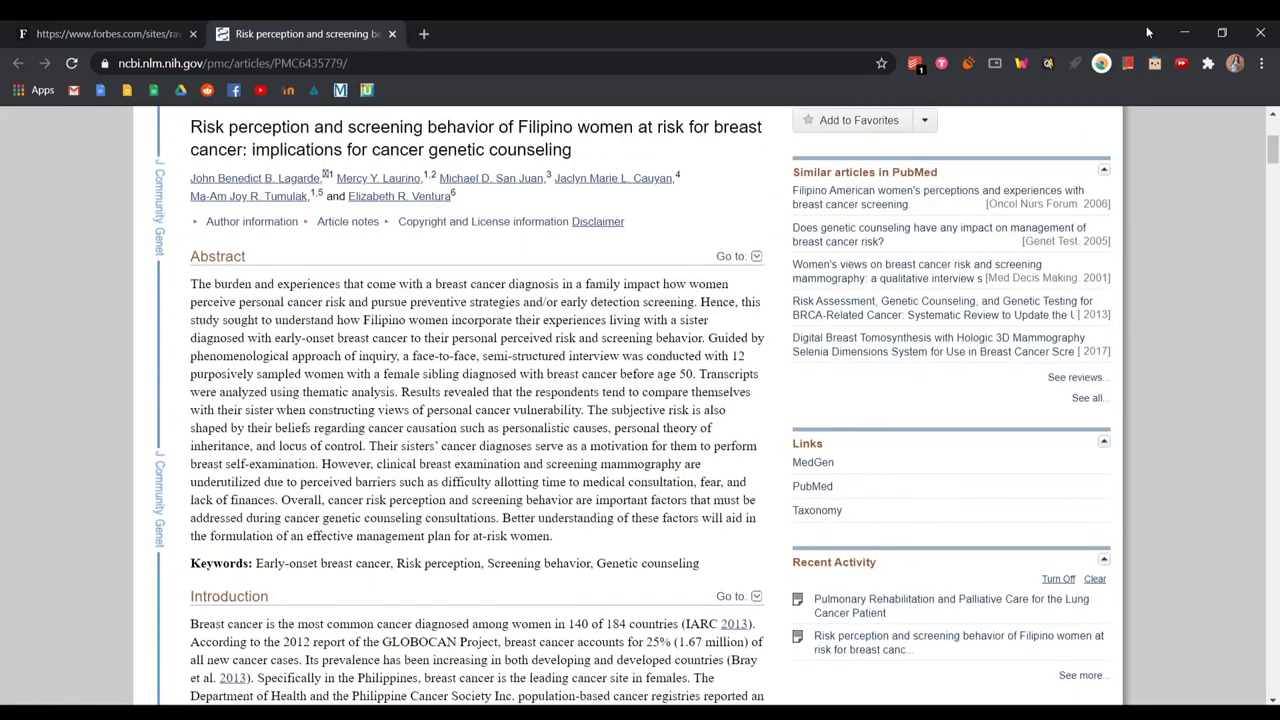
left_click(1049, 64)
left_click(907, 160)
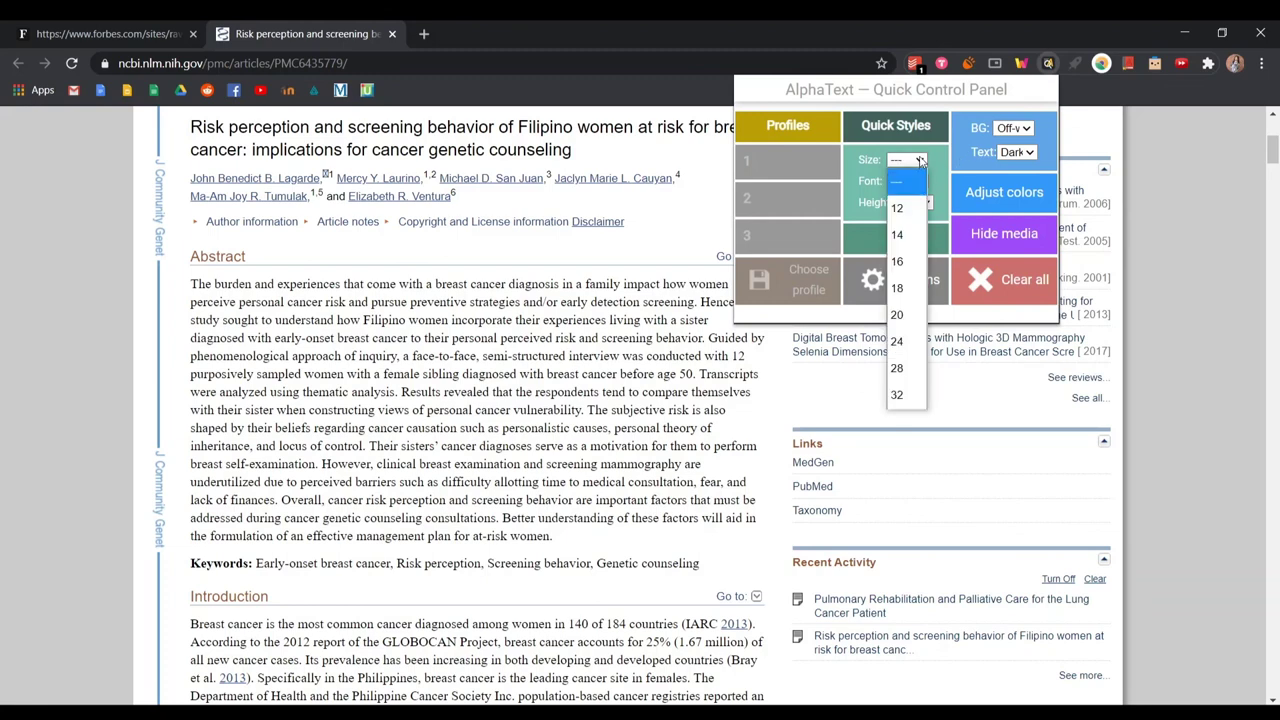
left_click(909, 288)
left_click(907, 181)
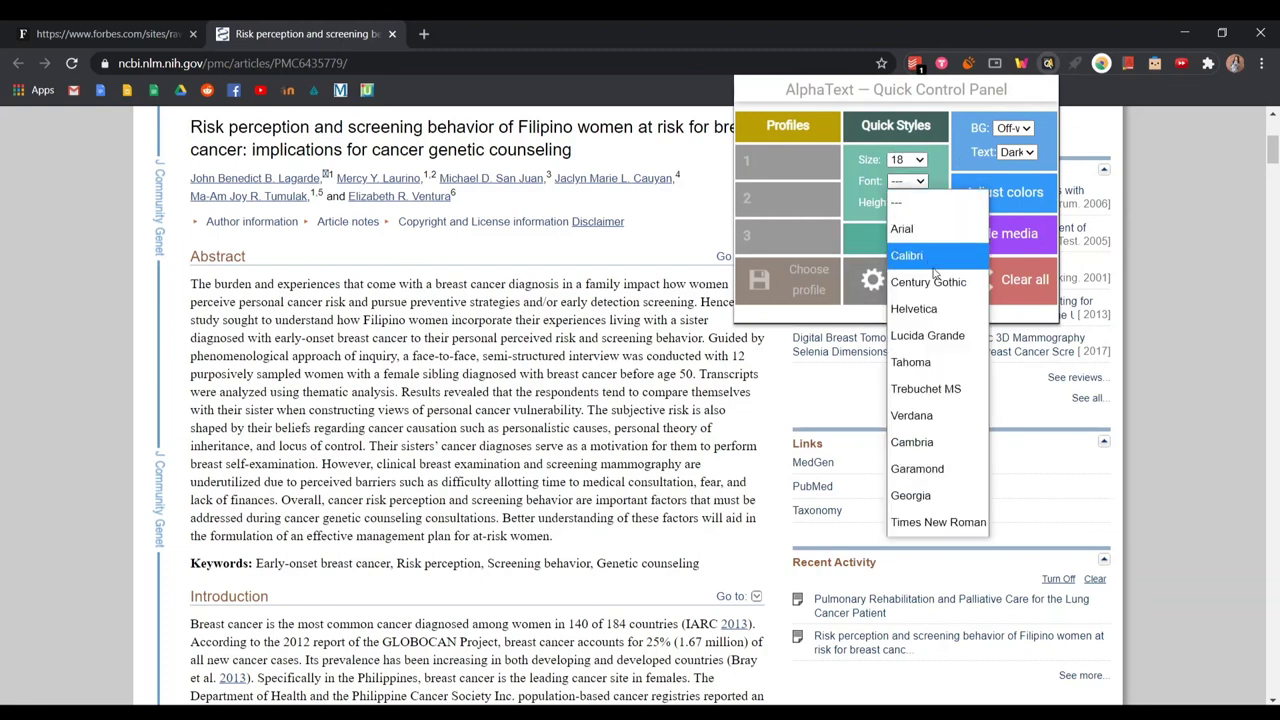
left_click(914, 309)
left_click(896, 237)
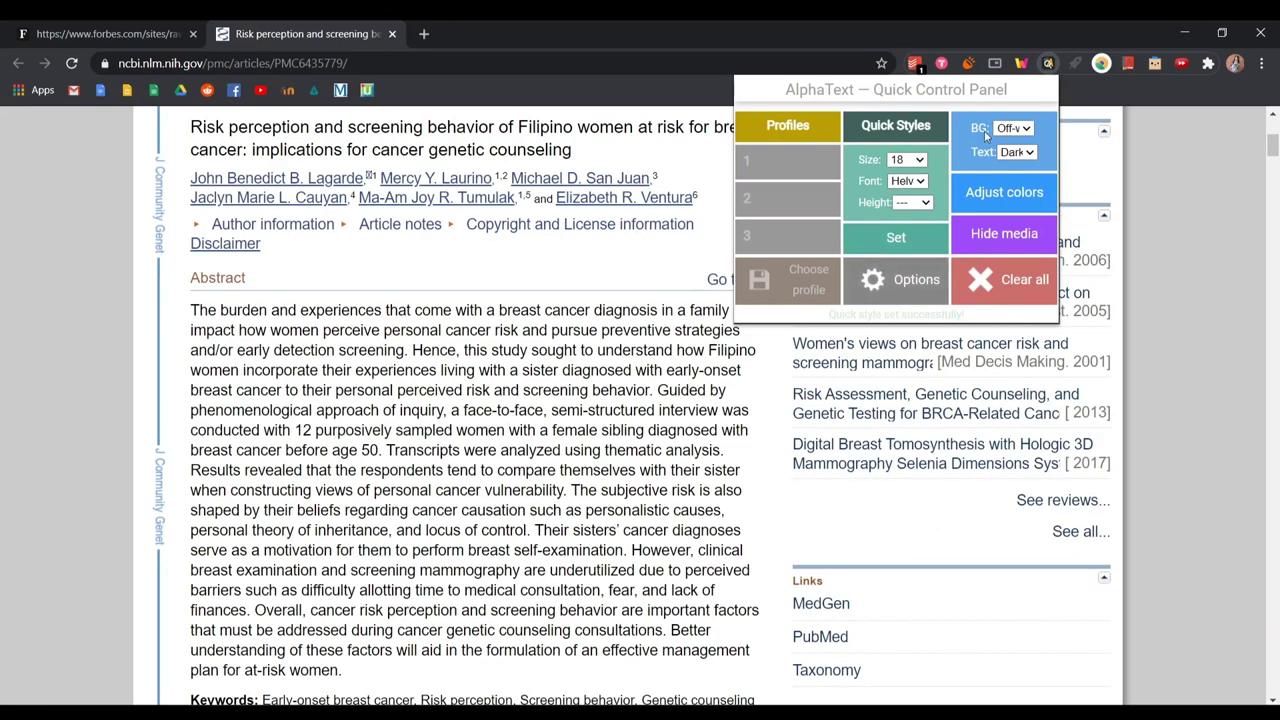
Apply a beige background with dark text to the article in AlphaText, and change the background to off-white.
left_click(1030, 136)
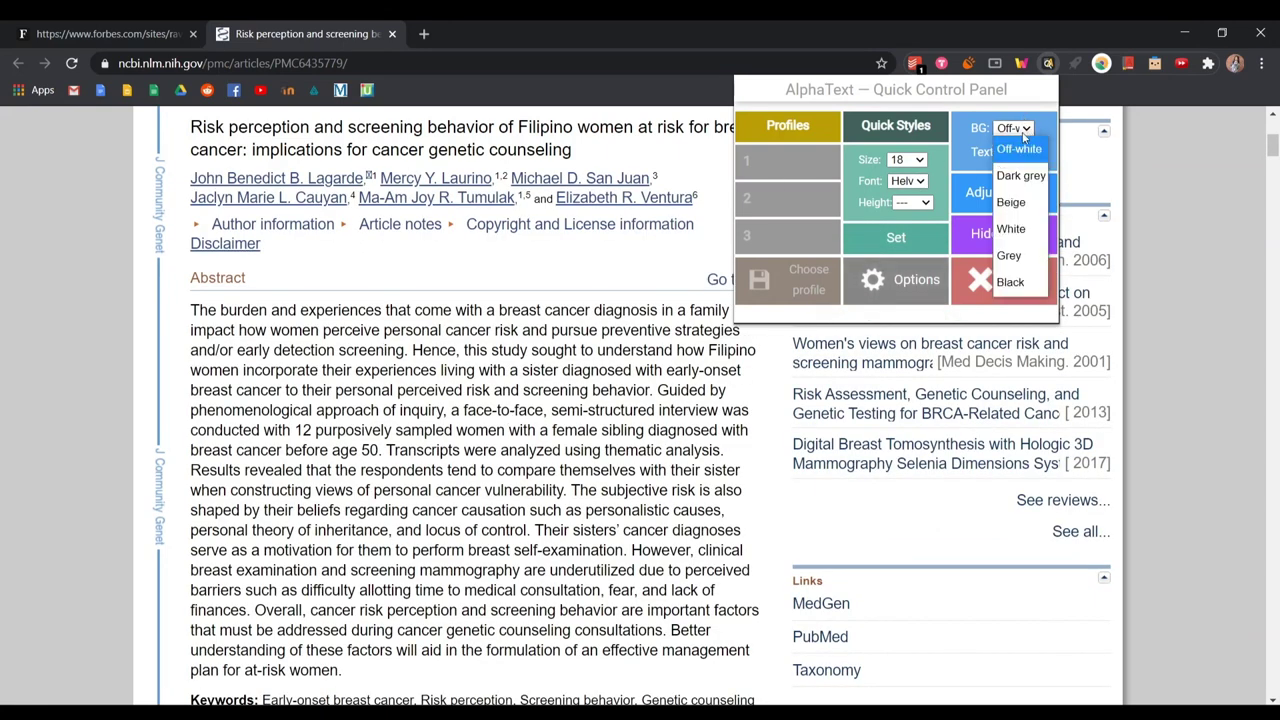
left_click(1016, 202)
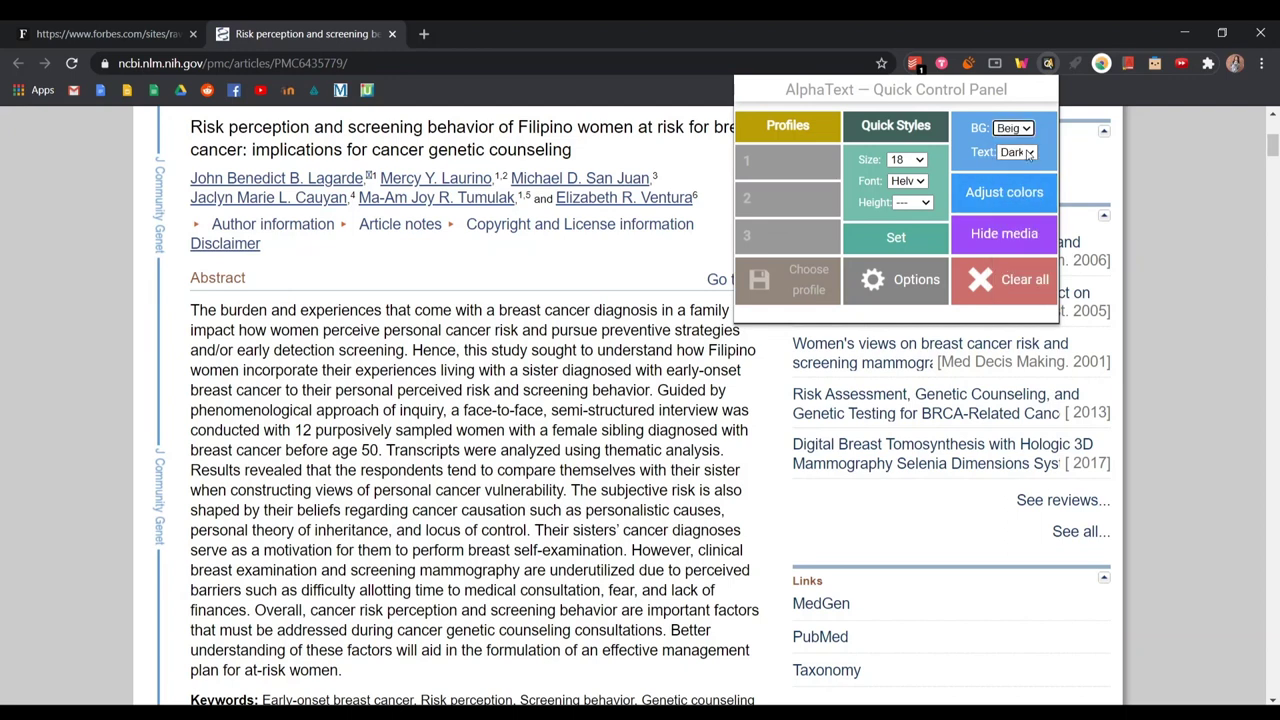
left_click(1027, 198)
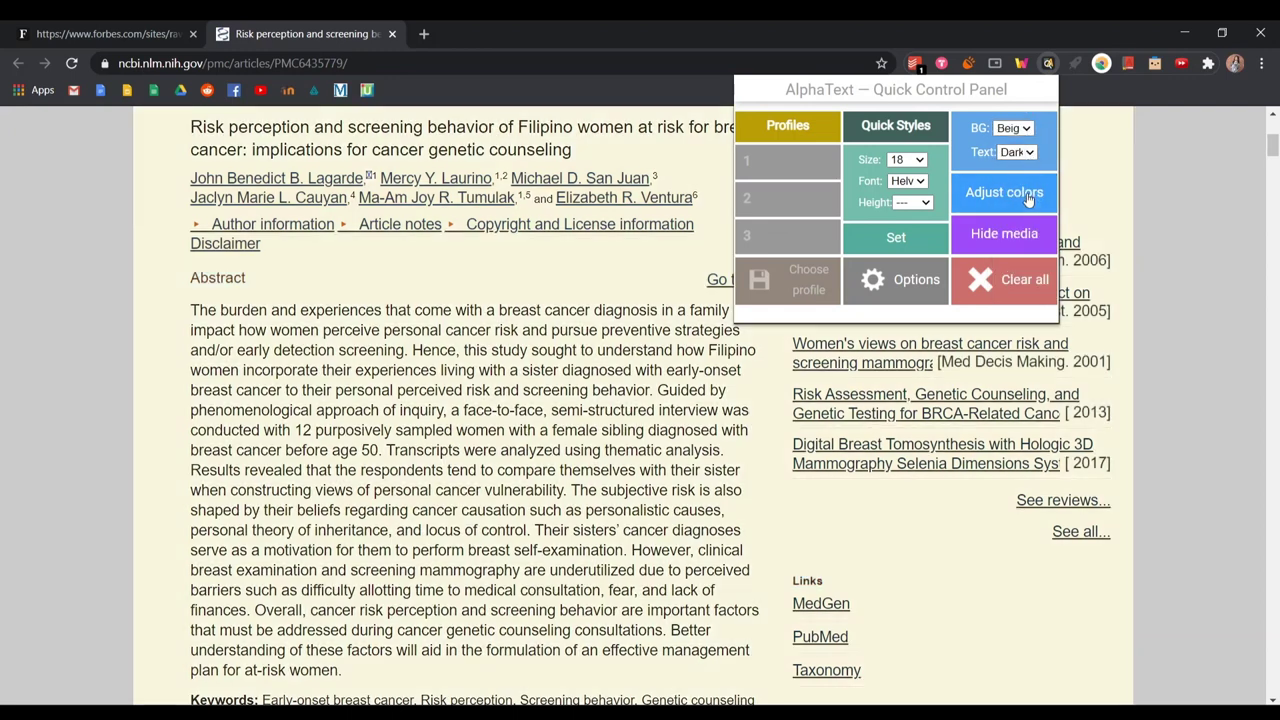
left_click(1018, 128)
left_click(1017, 150)
left_click(1032, 196)
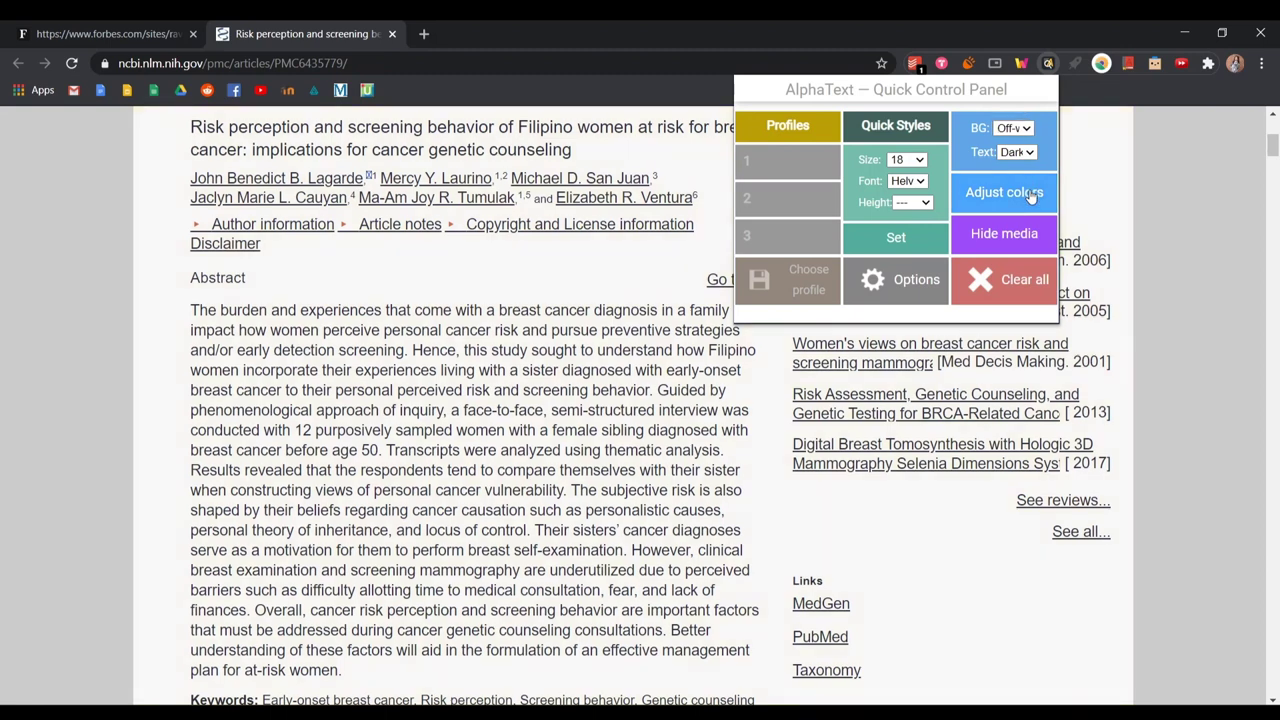
Hide the article's media with AlphaText and clear all applied styles.
left_click(1024, 231)
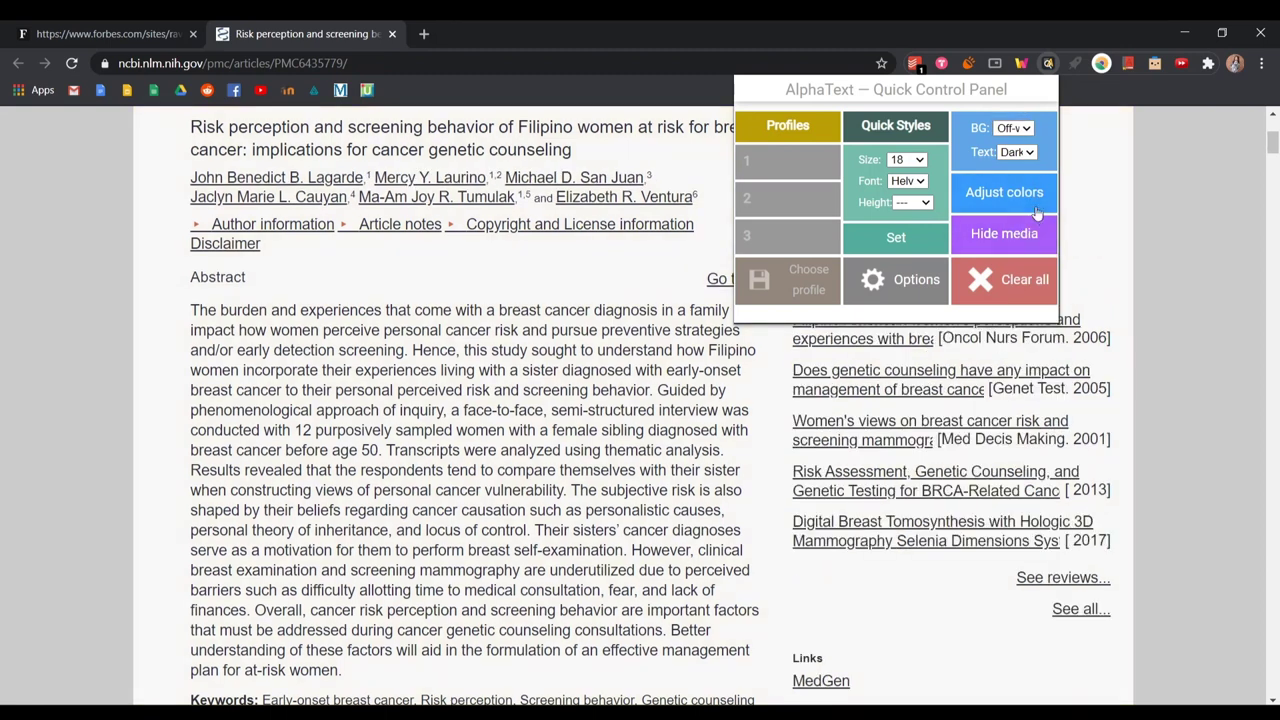
left_click(1016, 290)
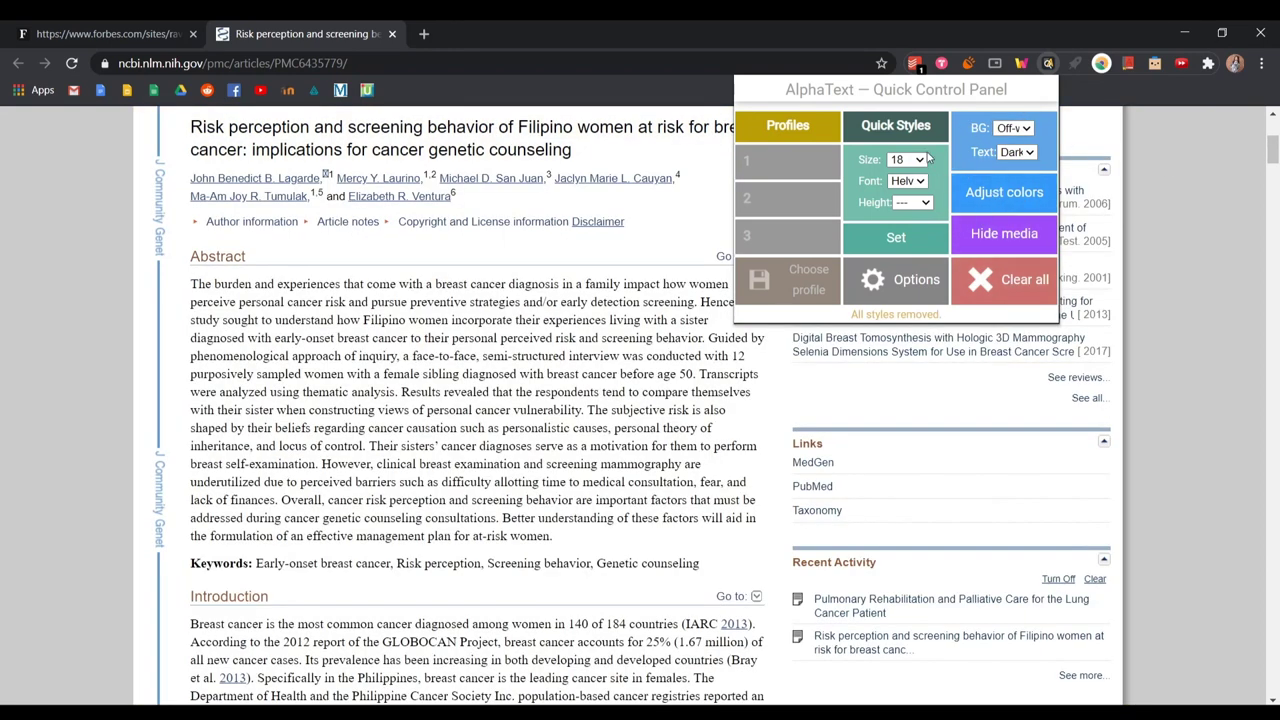
Reapply the size 18 Helvetica quick style and look over the article from the abstract to the introduction.
left_click(900, 237)
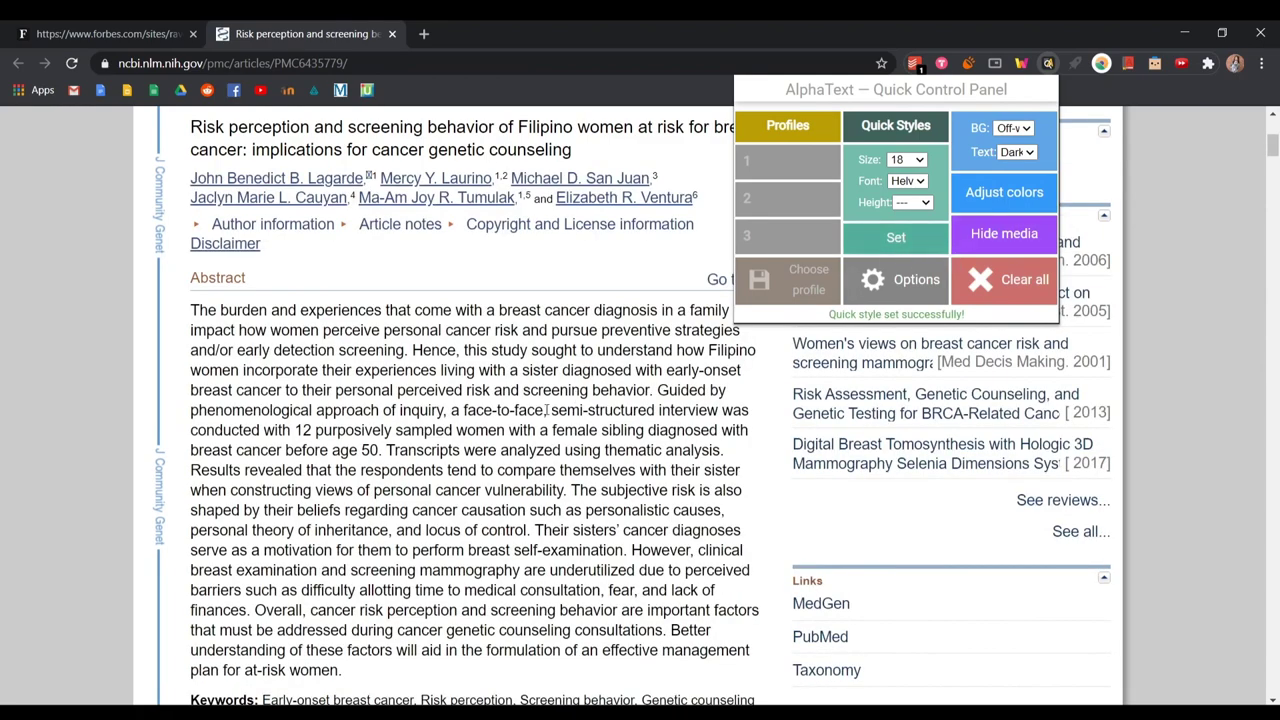
scroll(415, 393, "down", 6)
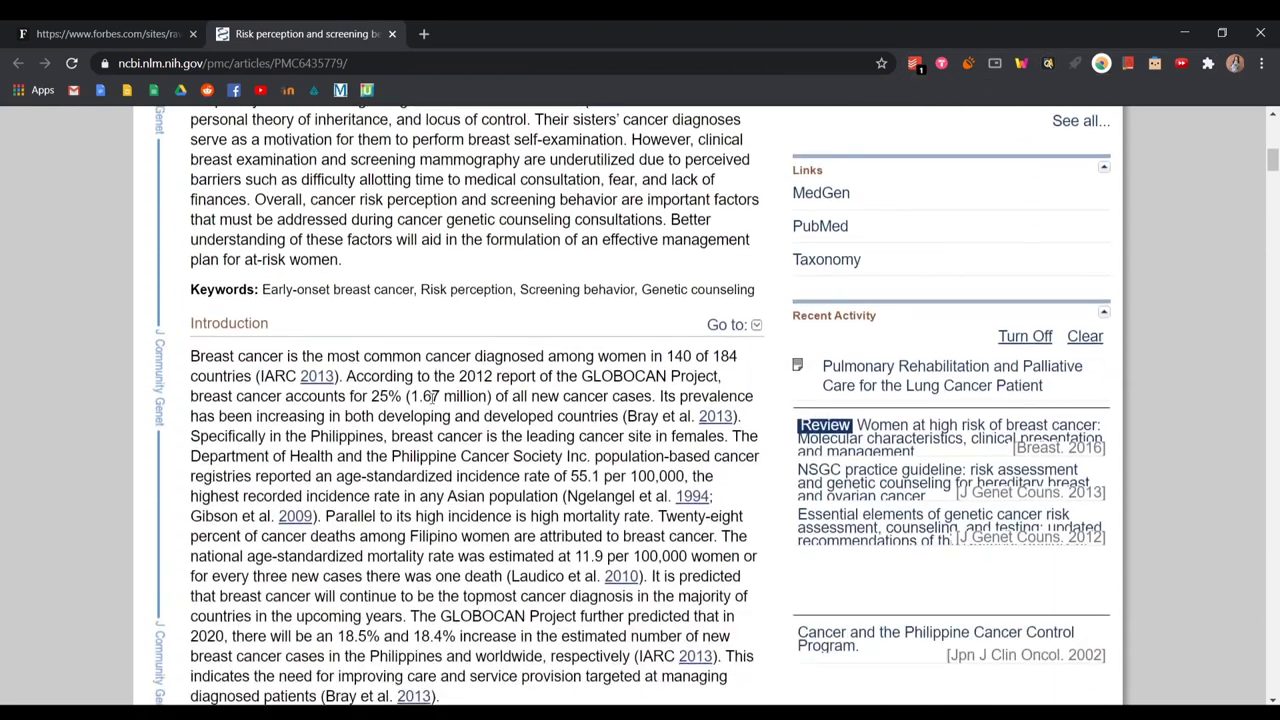
scroll(415, 380, "up", 8)
scroll(413, 336, "up", 2)
scroll(500, 370, "down", 7)
scroll(583, 397, "up", 3)
scroll(521, 383, "up", 2)
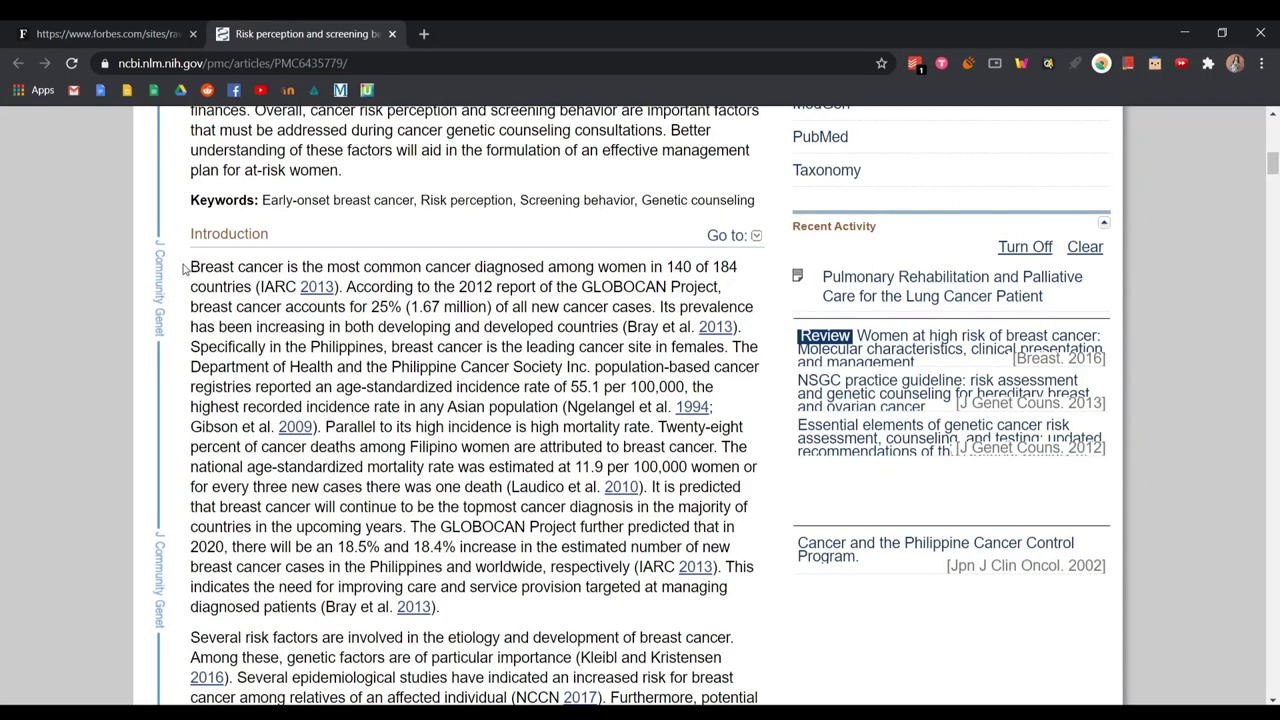
Highlight "Breast cancer is the most common cancer diagnosed among women" and the predicted 18.5% and 18.4% increase in cases in the Introduction.
left_click_drag(193, 266, 657, 267)
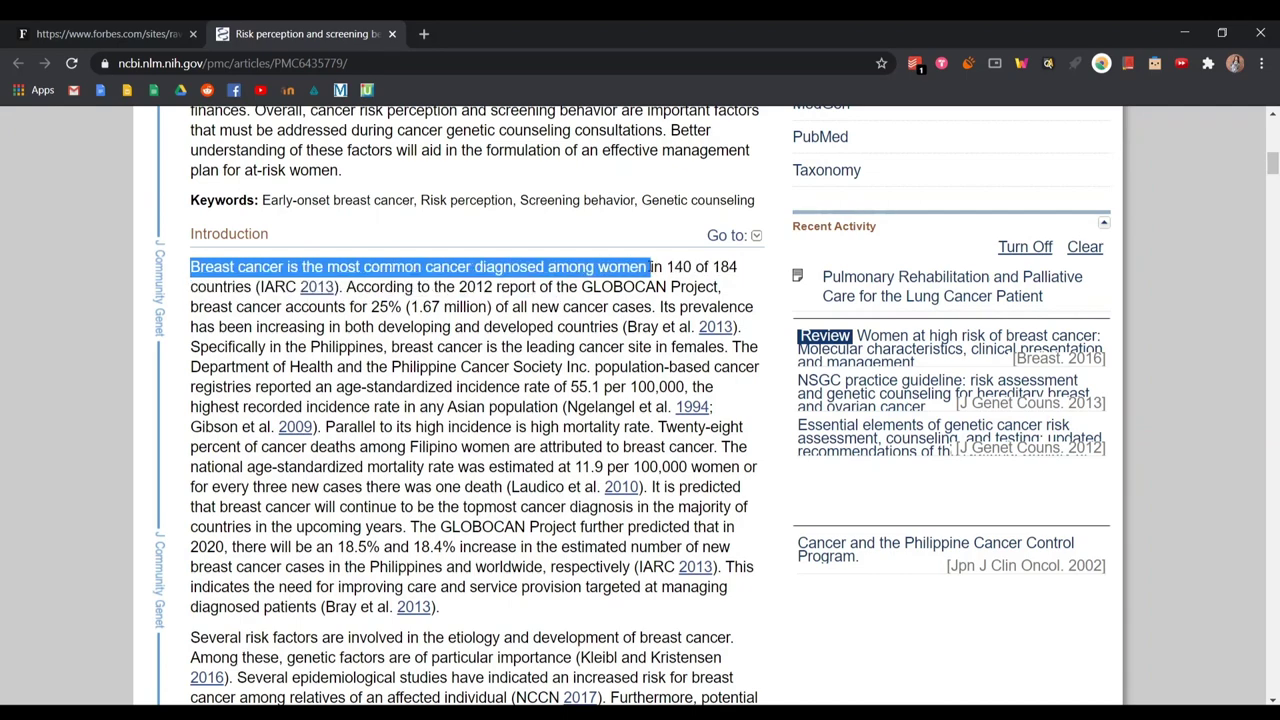
left_click(597, 303)
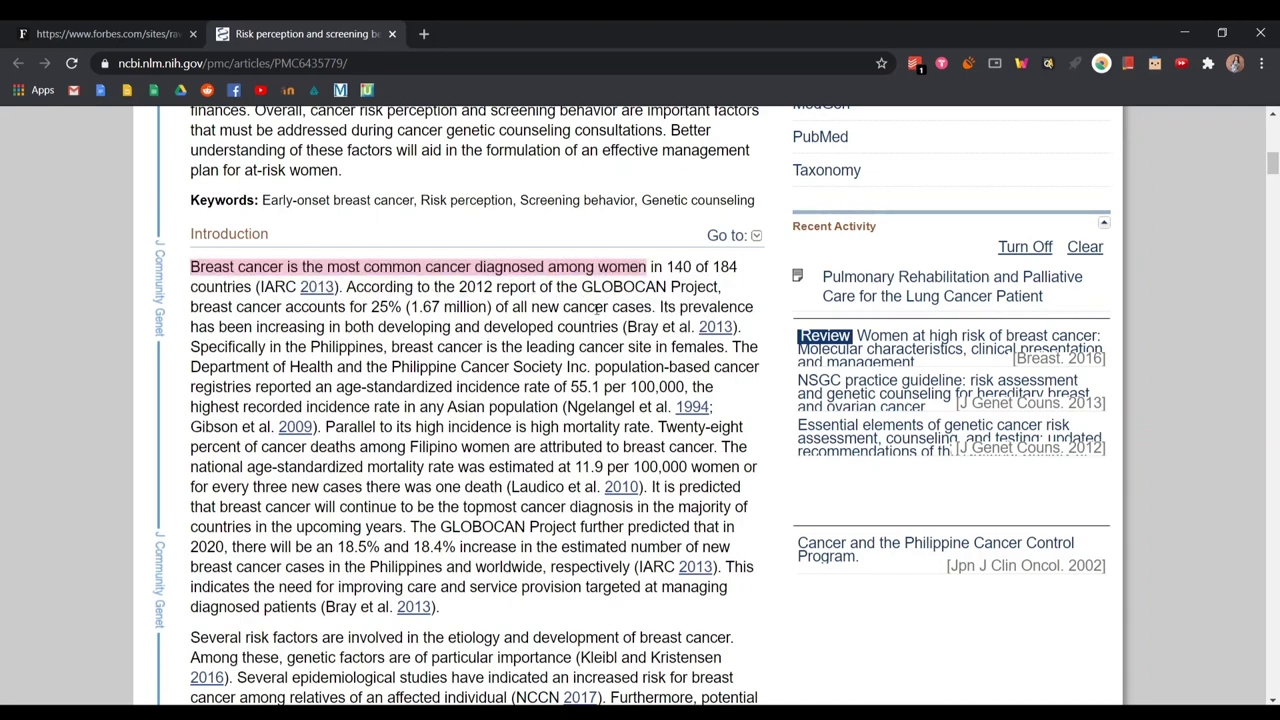
scroll(330, 487, "down", 2)
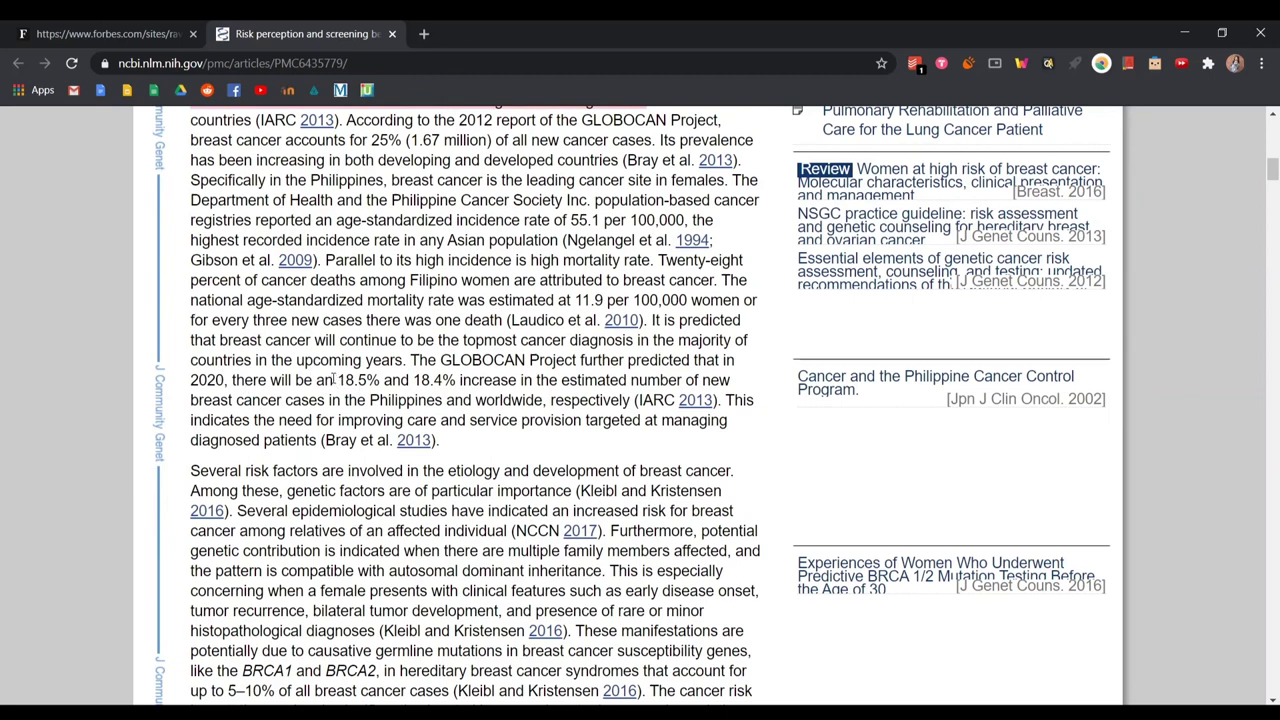
left_click_drag(234, 380, 456, 381)
mouse_move(547, 385)
left_mouse_down()
mouse_move(546, 400)
mouse_move(352, 420)
mouse_move(492, 382)
mouse_move(545, 400)
left_mouse_up()
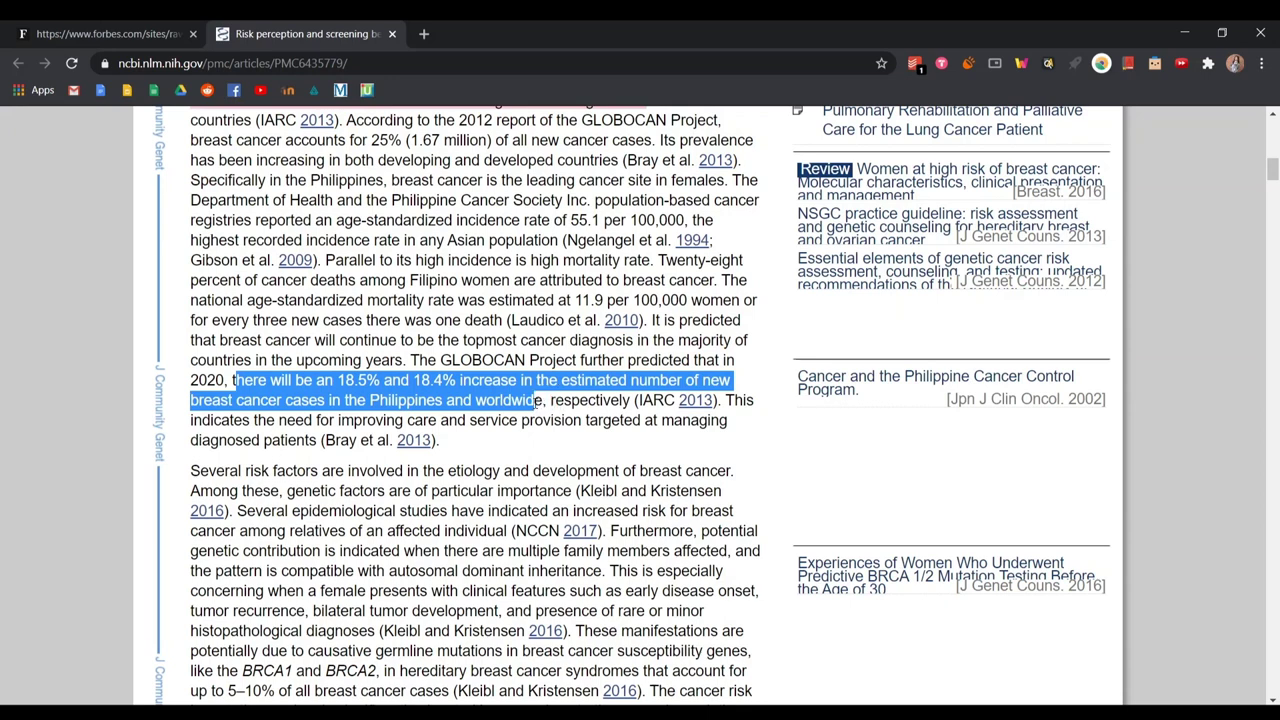
left_click(493, 434)
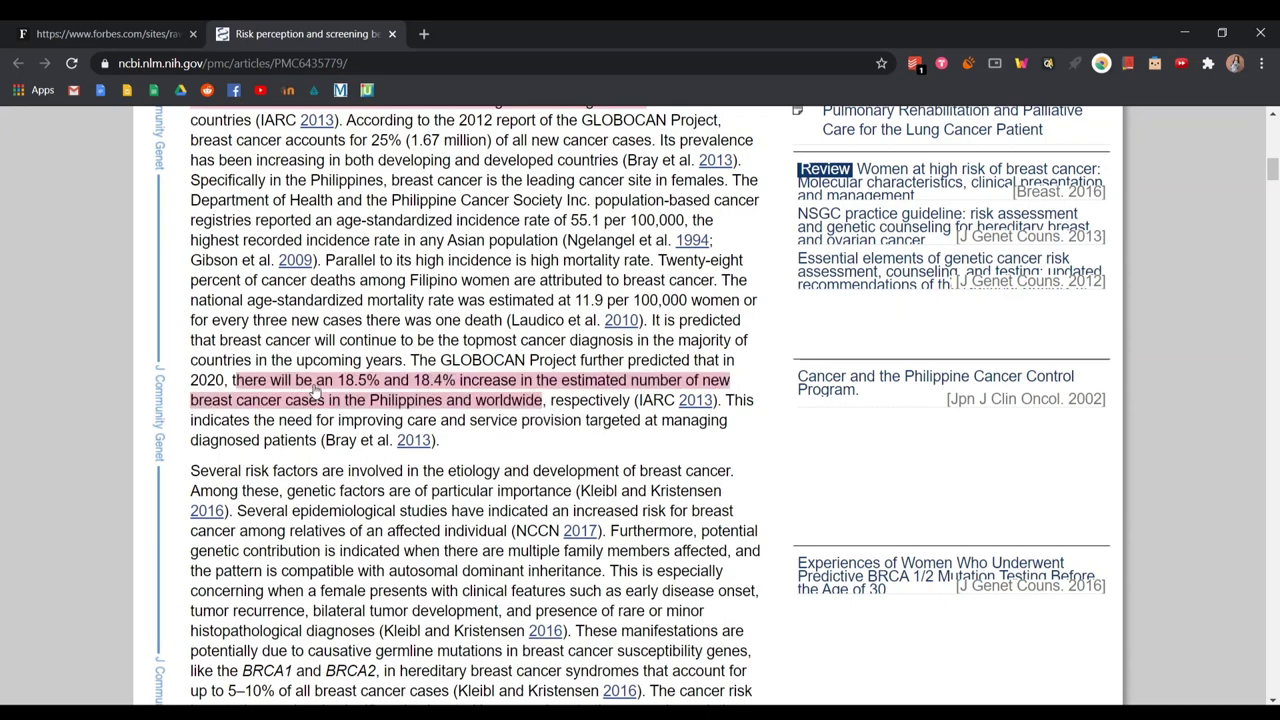
Add the note "Stats" to the predicted increase highlight, and create and open a Weava folder named Breast CA.
left_click(485, 403)
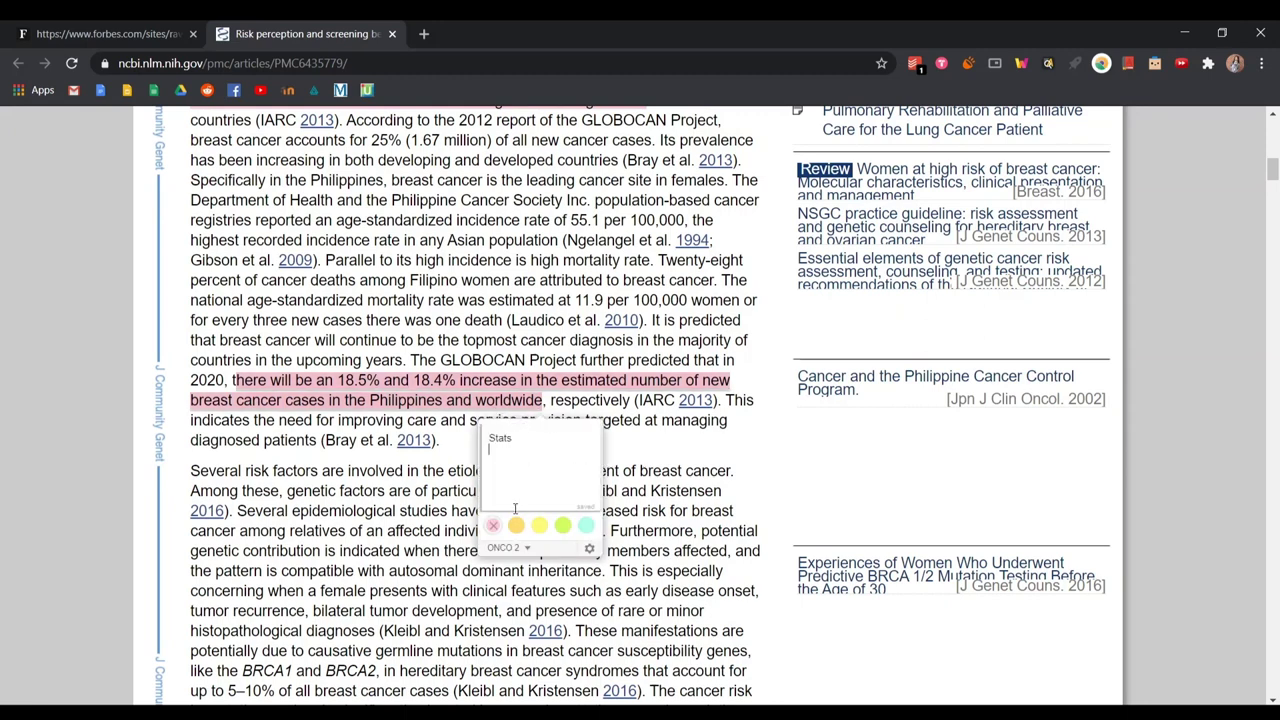
left_click(507, 548)
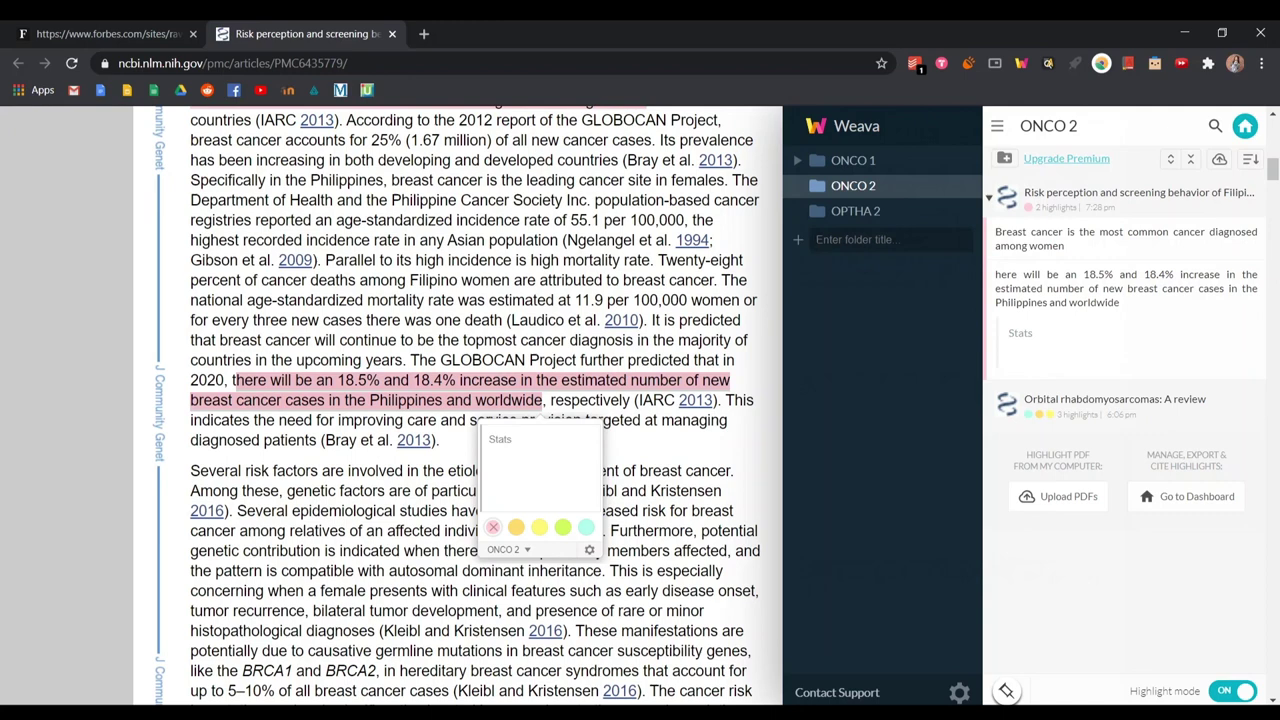
type("Breast CA")
key("Return")
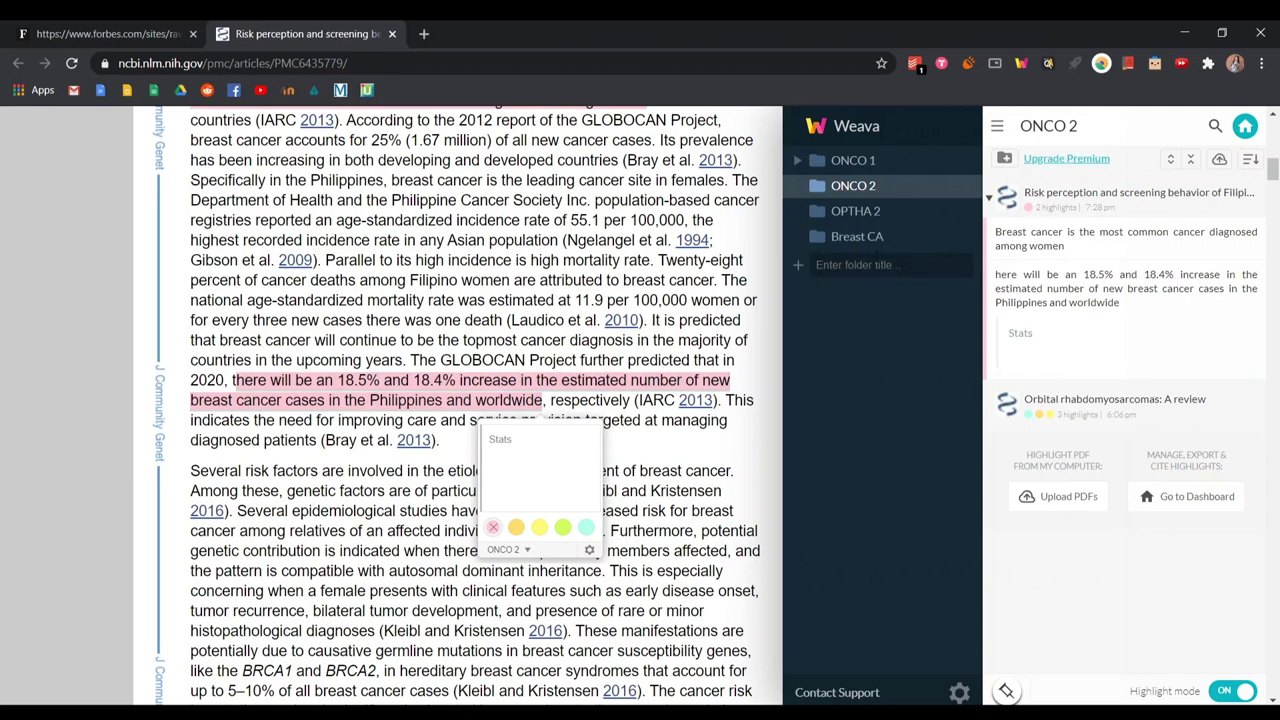
left_click(864, 238)
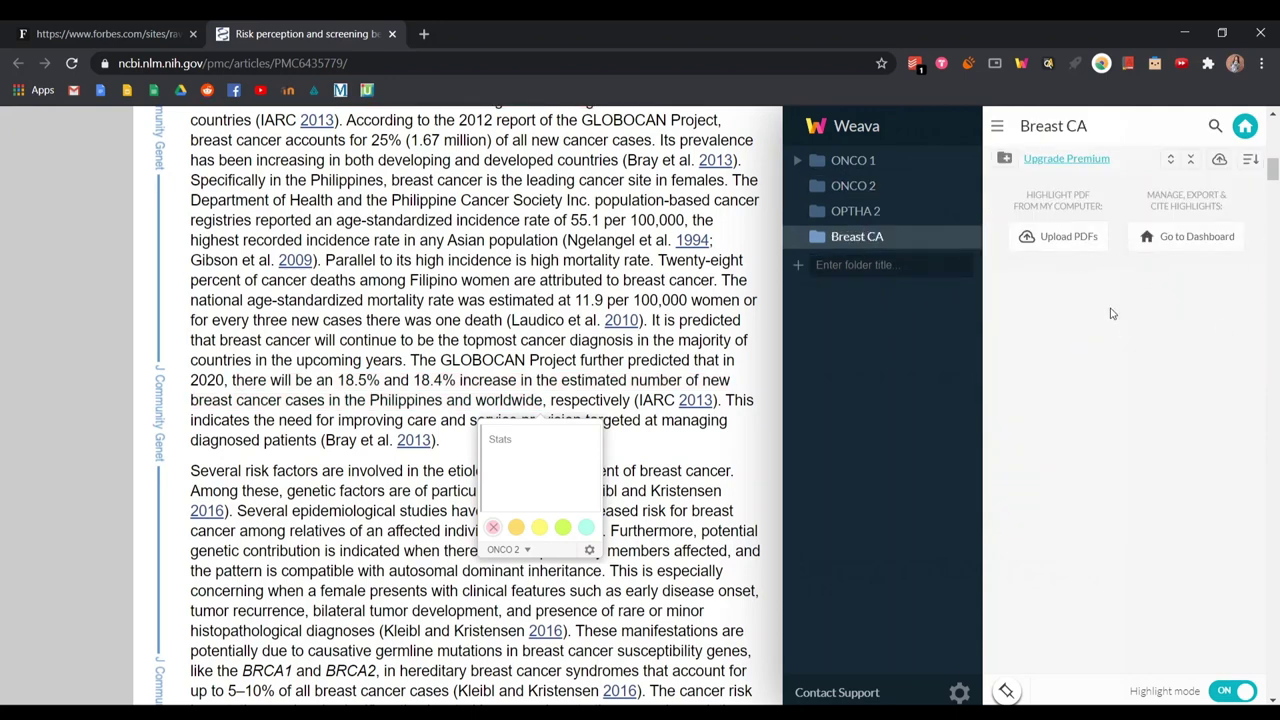
Move the risk perception article's highlights from the ONCO 2 folder into Breast CA, and close the Weava sidebar.
left_click(848, 187)
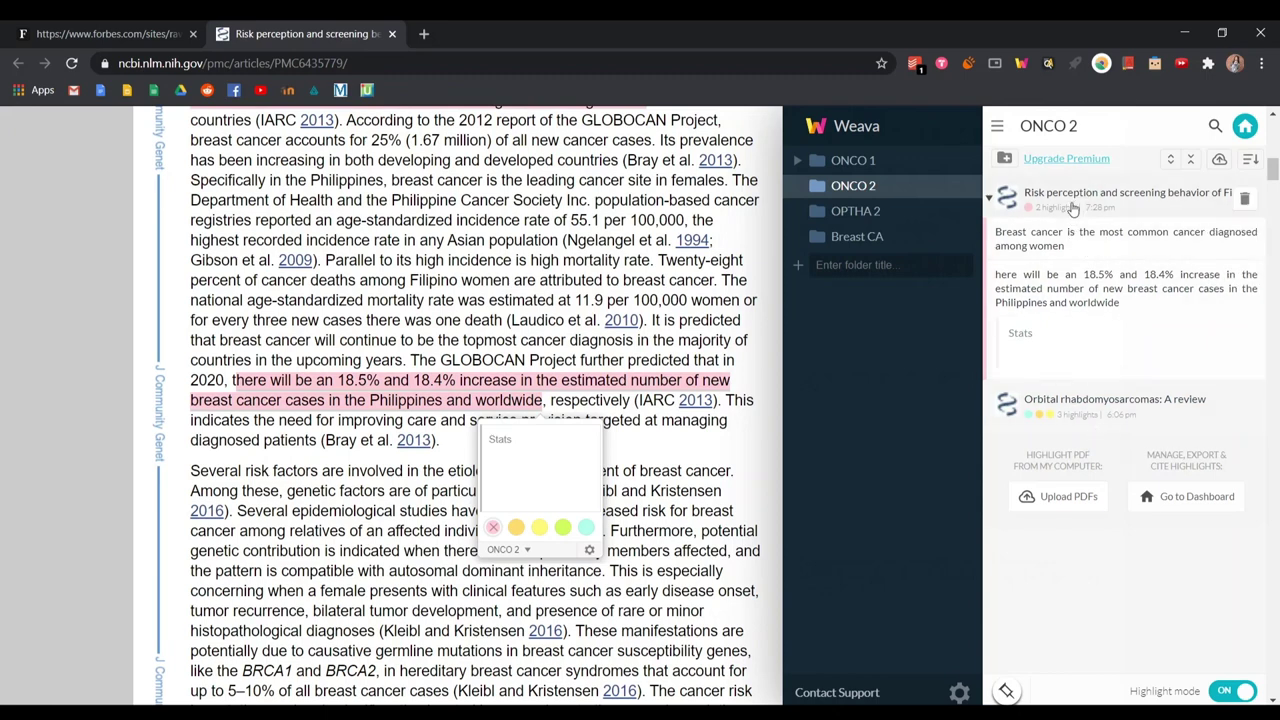
left_click_drag(1085, 196, 938, 253)
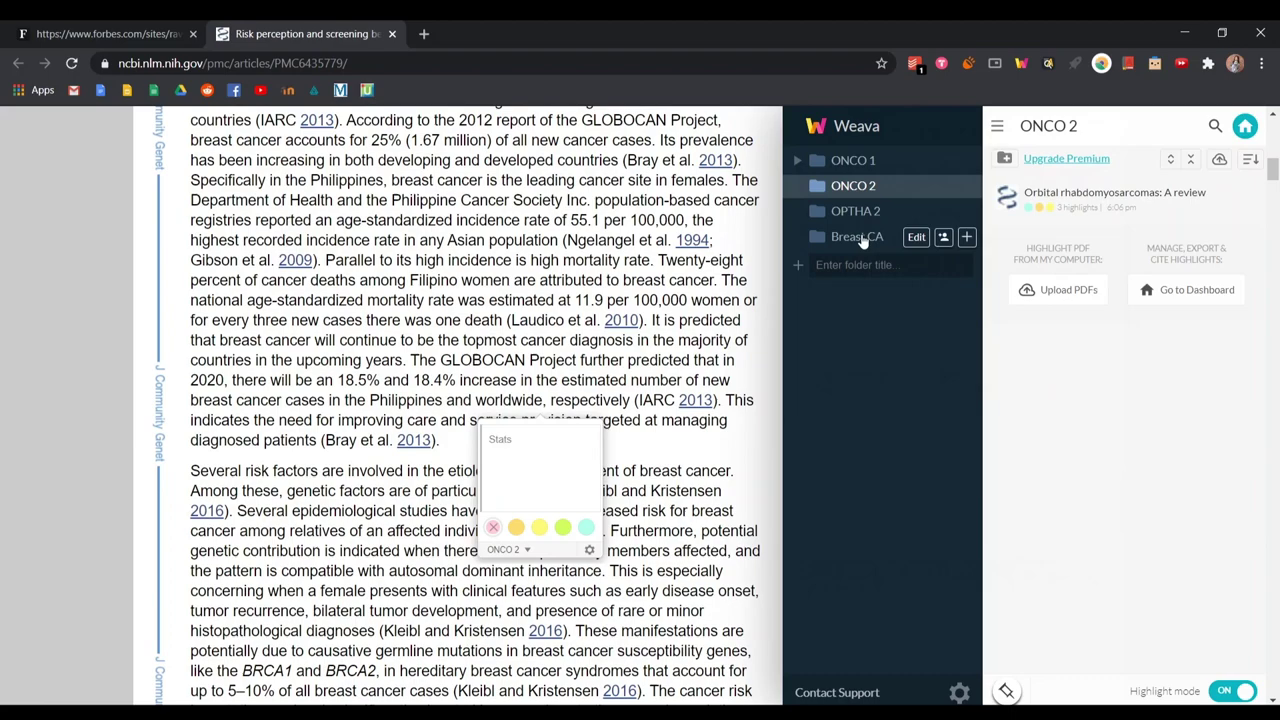
left_click(860, 240)
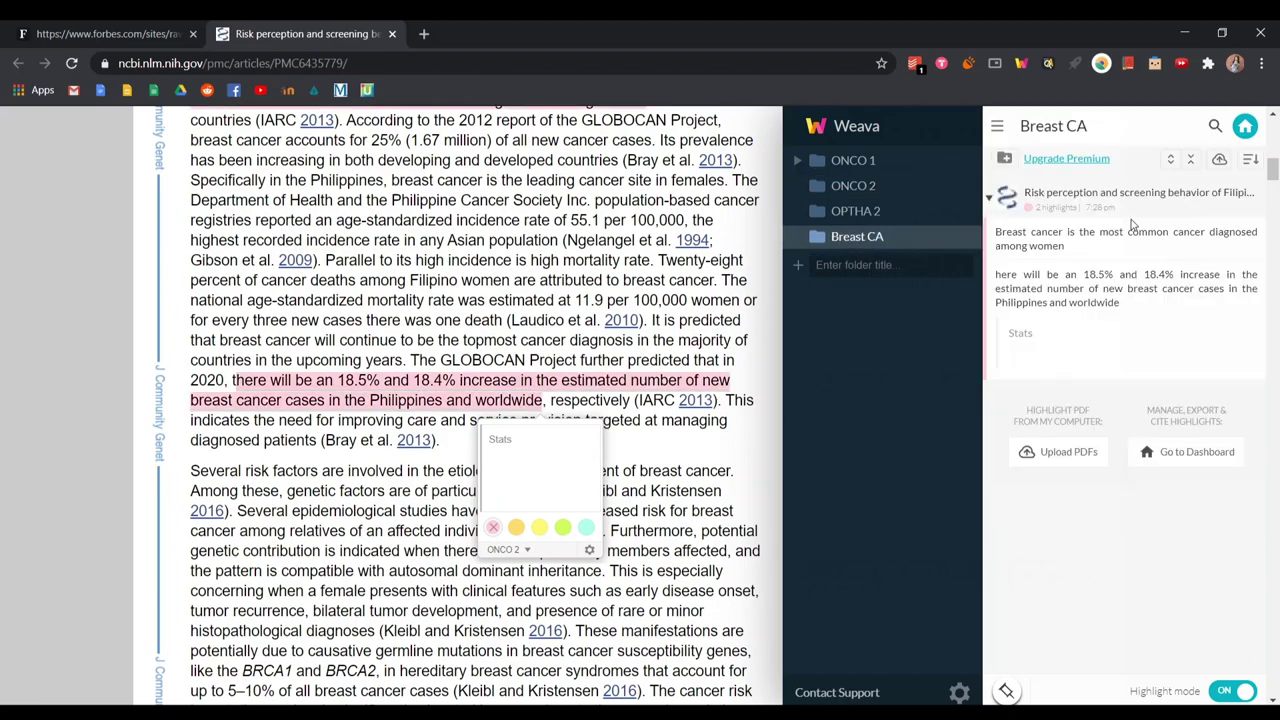
left_click(679, 439)
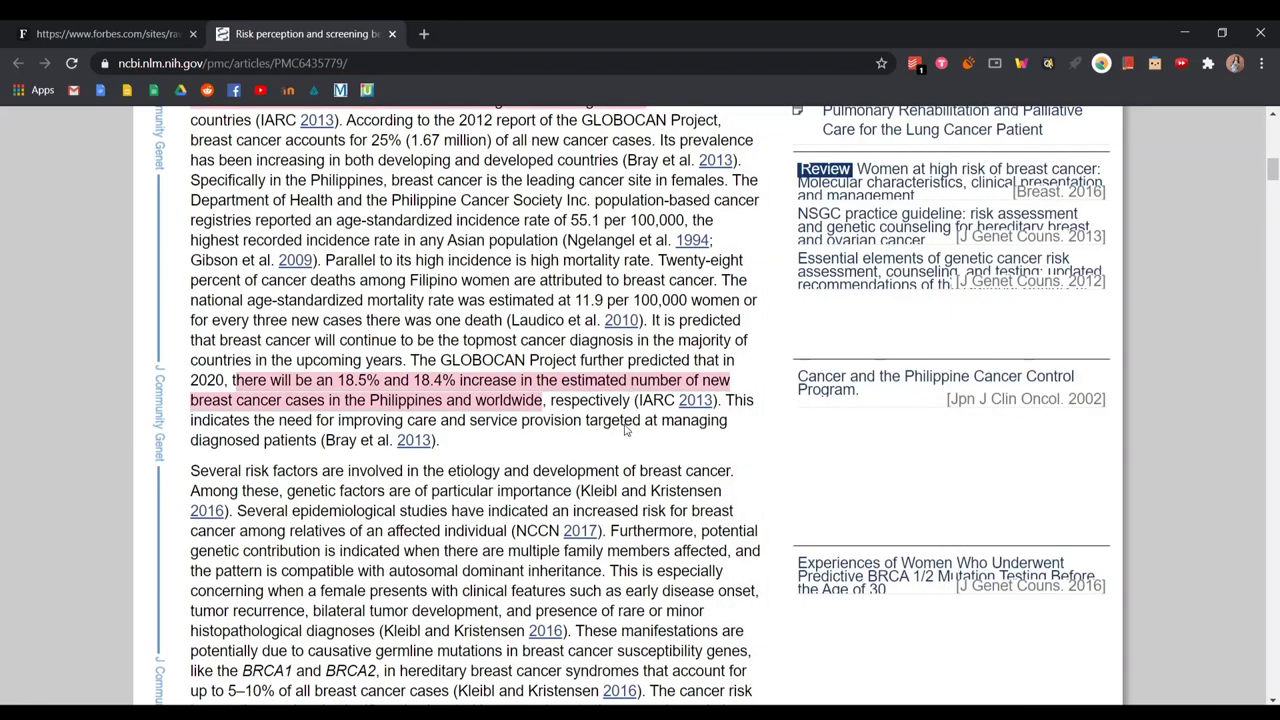
Open the NHL subfolder of ONCO 1 in Weava and expand the highlights of the Classification of the hematopoietic neoplasms article.
scroll(848, 420, "down", 3)
scroll(848, 420, "up", 6)
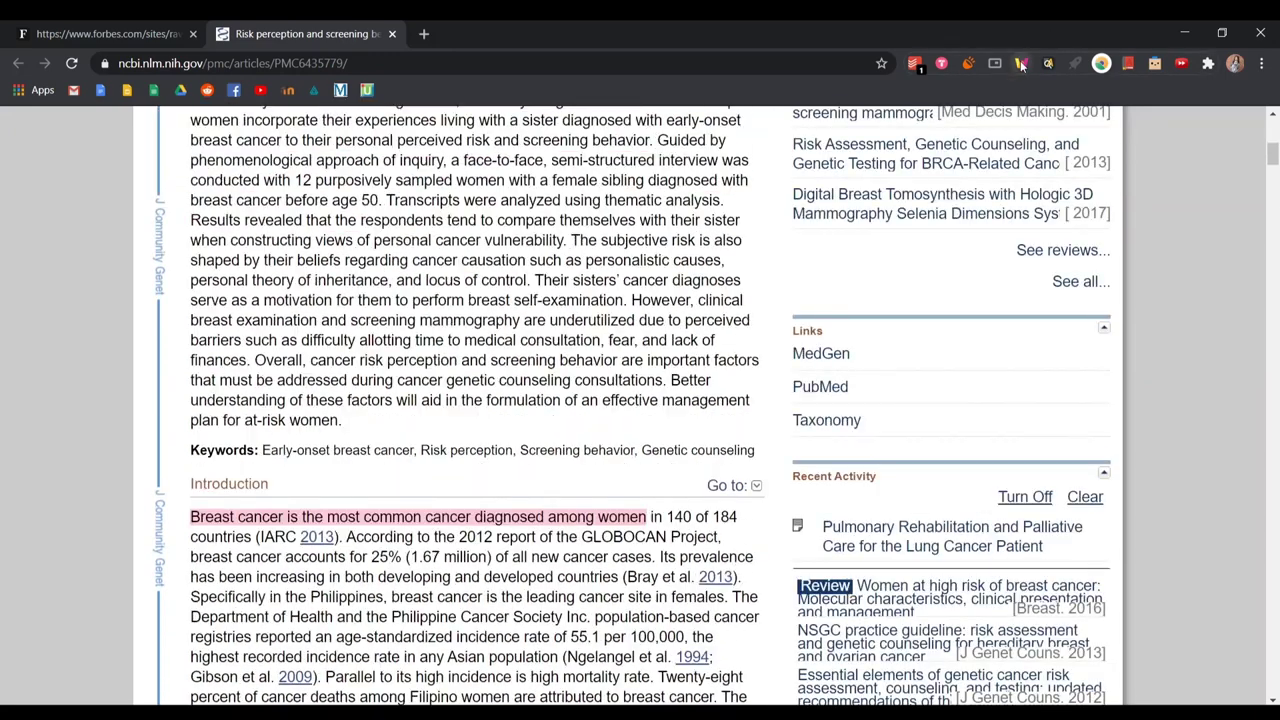
left_click(1021, 63)
left_click(1050, 126)
left_click(853, 160)
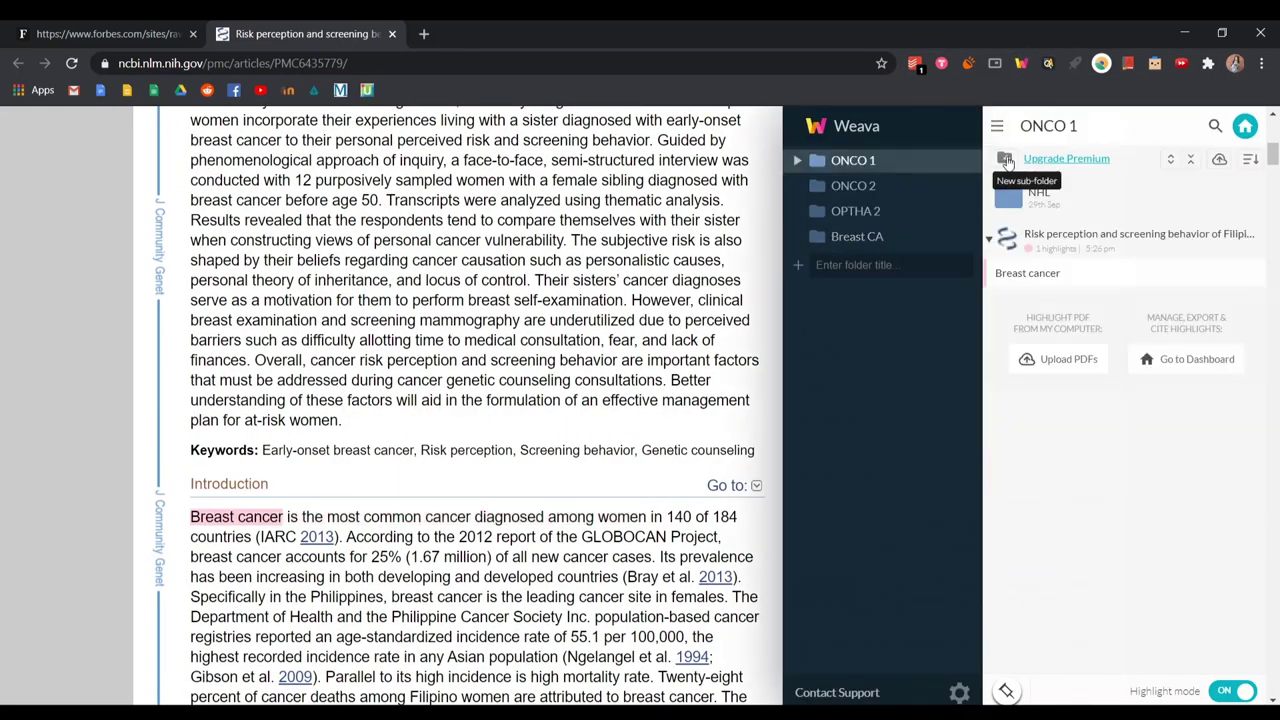
left_click(1009, 207)
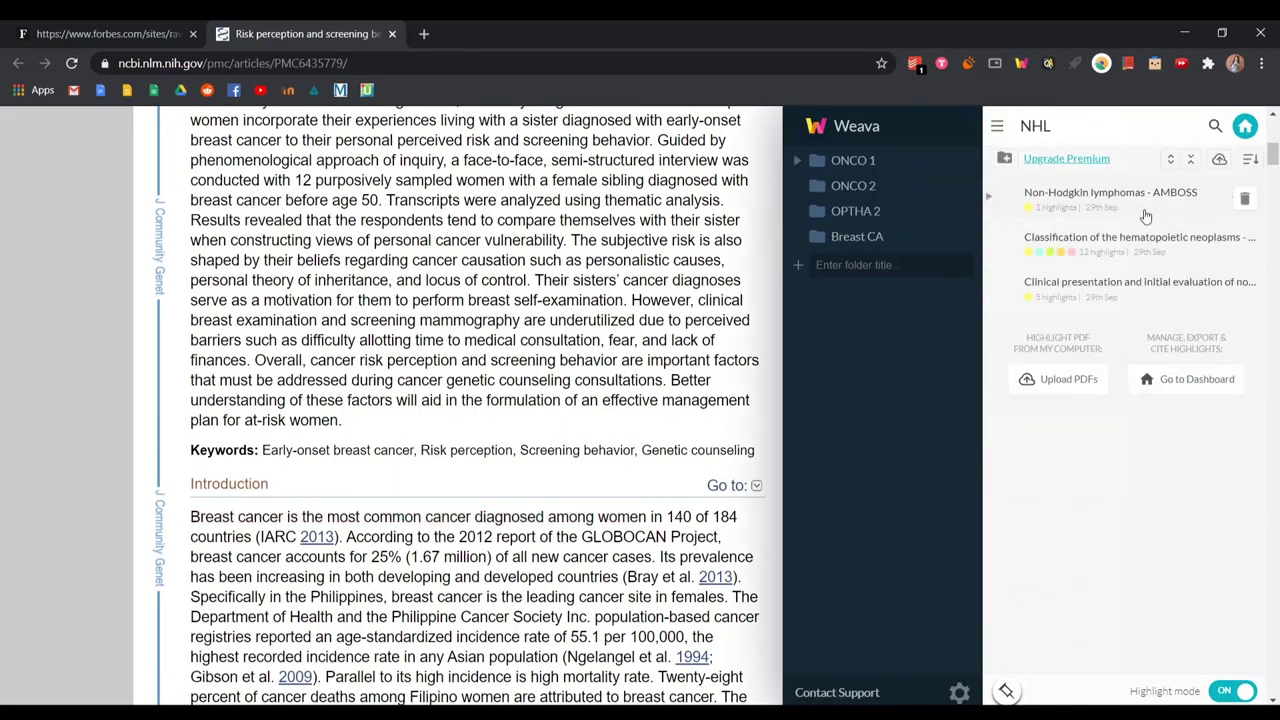
left_click(990, 244)
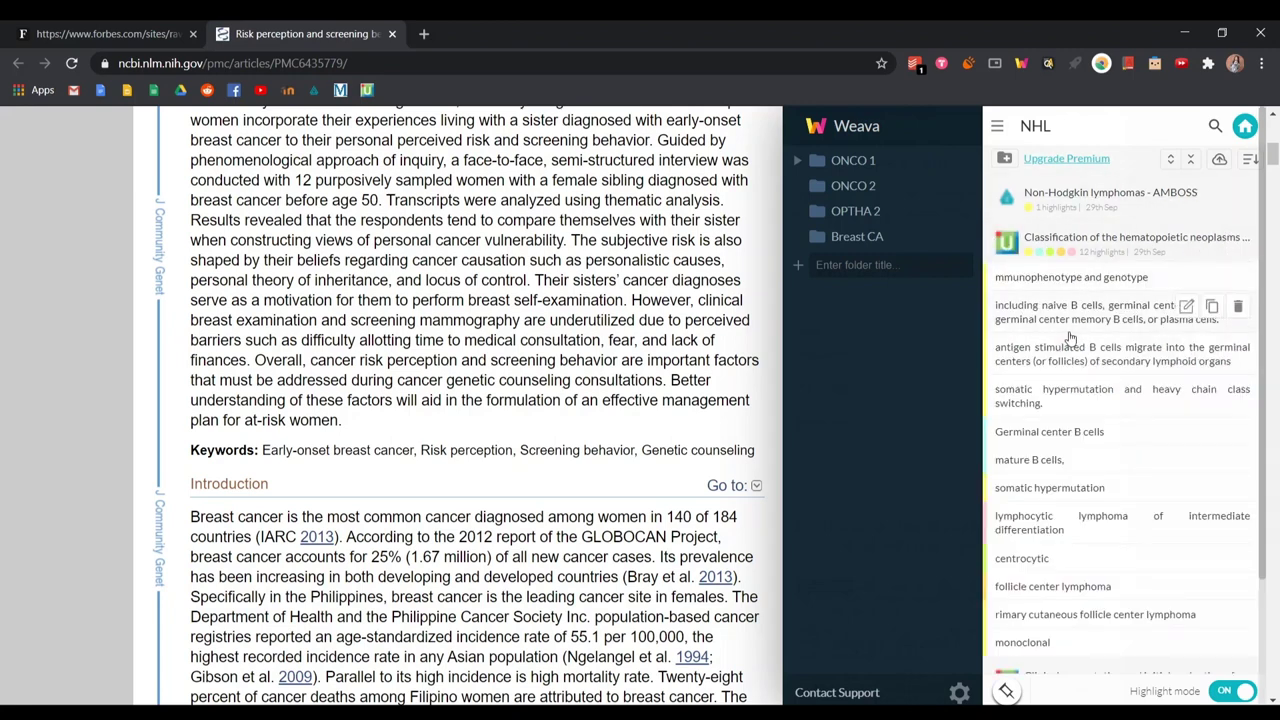
Open the hematopoietic neoplasms article from a saved highlight, and review the highlighted passages on mature B cell neoplasms.
left_click(1043, 362)
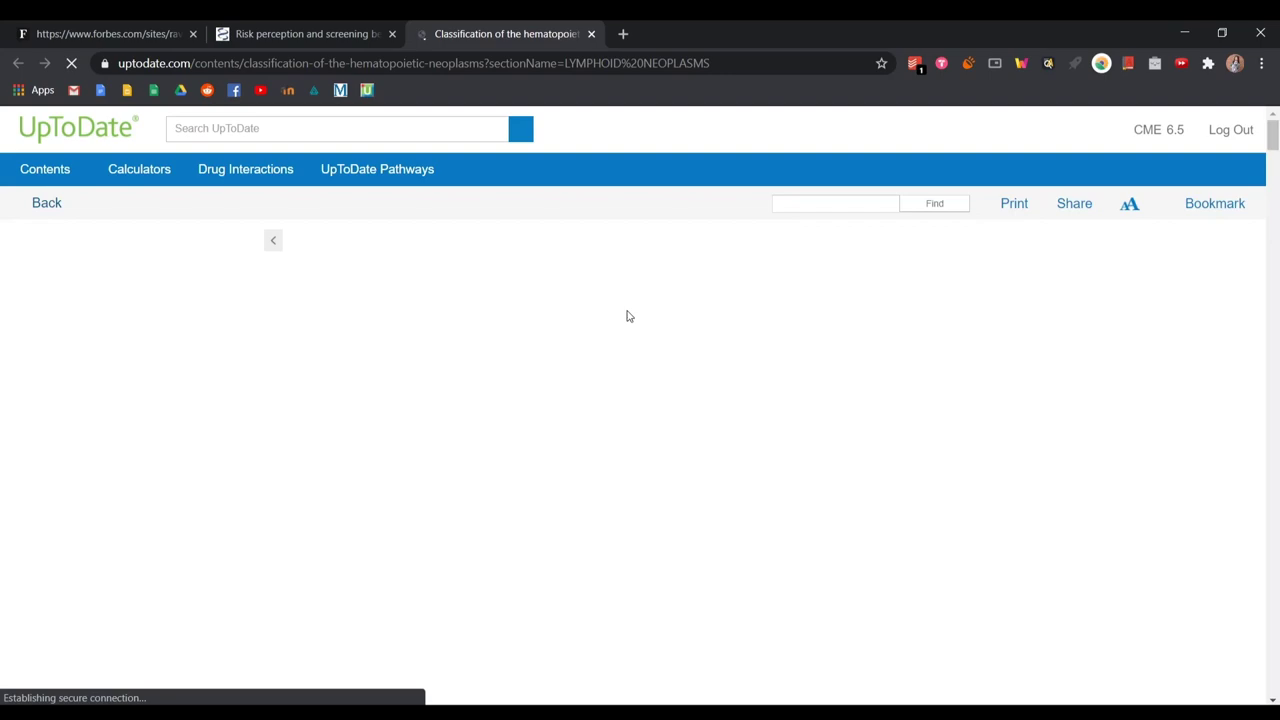
left_click(1022, 64)
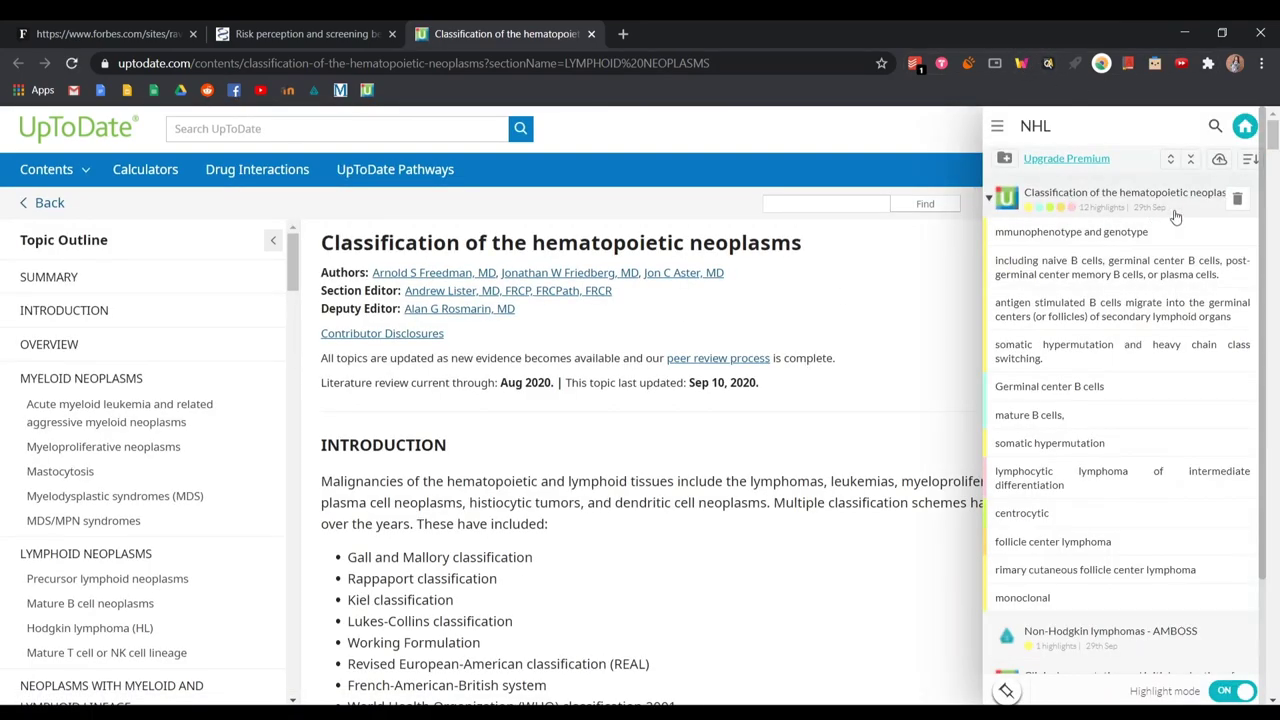
left_click(1120, 267)
left_click(1076, 398)
left_click(498, 444)
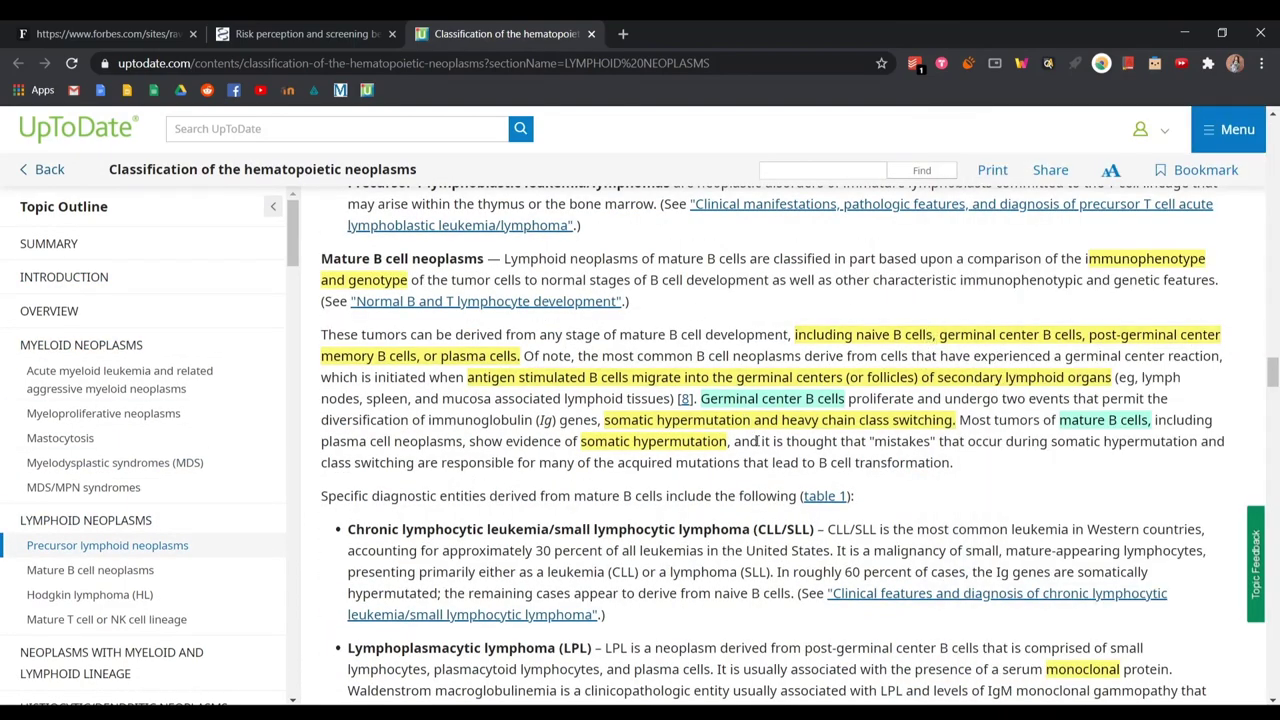
scroll(986, 466, "down", 1)
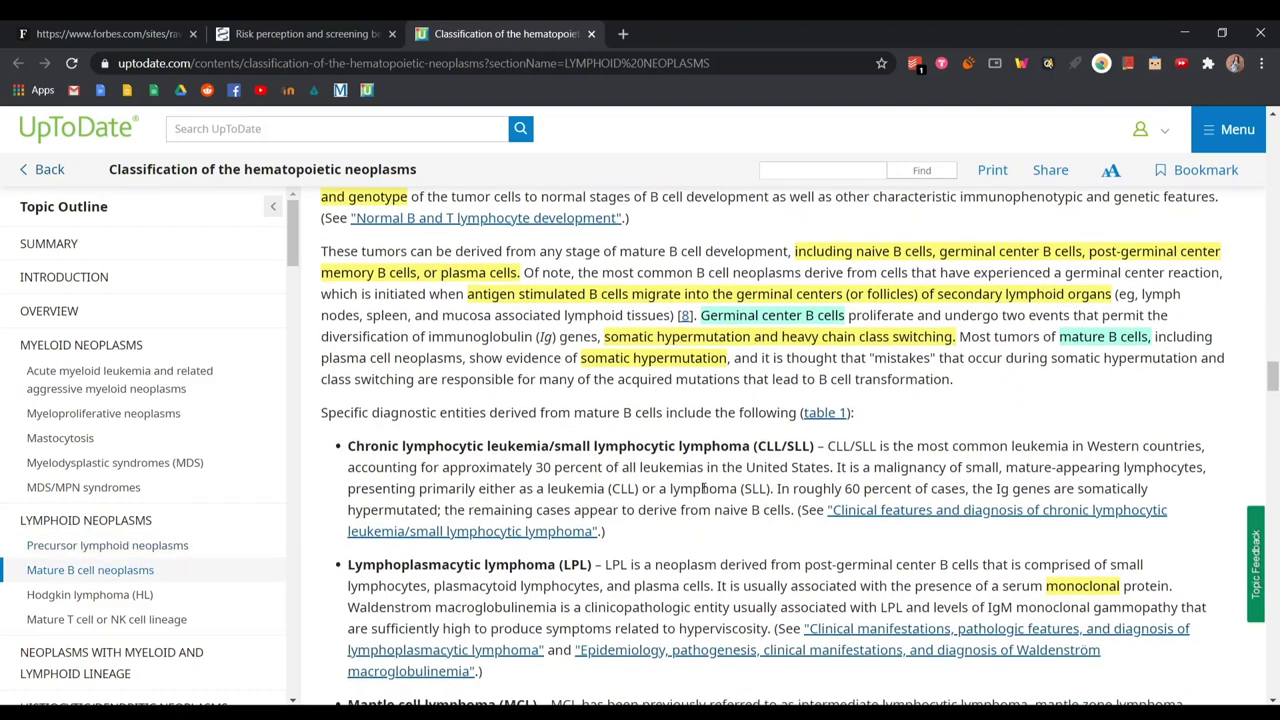
scroll(922, 443, "down", 6)
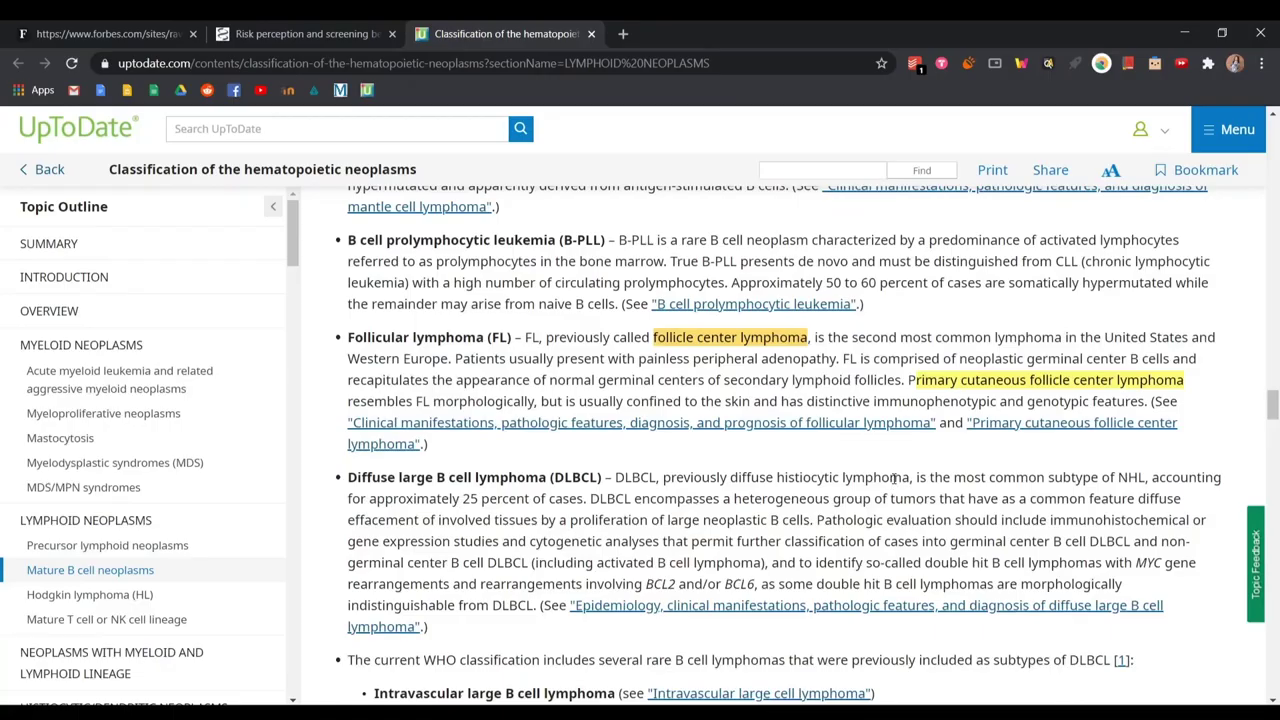
Look up the definitions of "lymphoma" and "pathogenesis" in the hematopoietic neoplasms article.
double_click(893, 480)
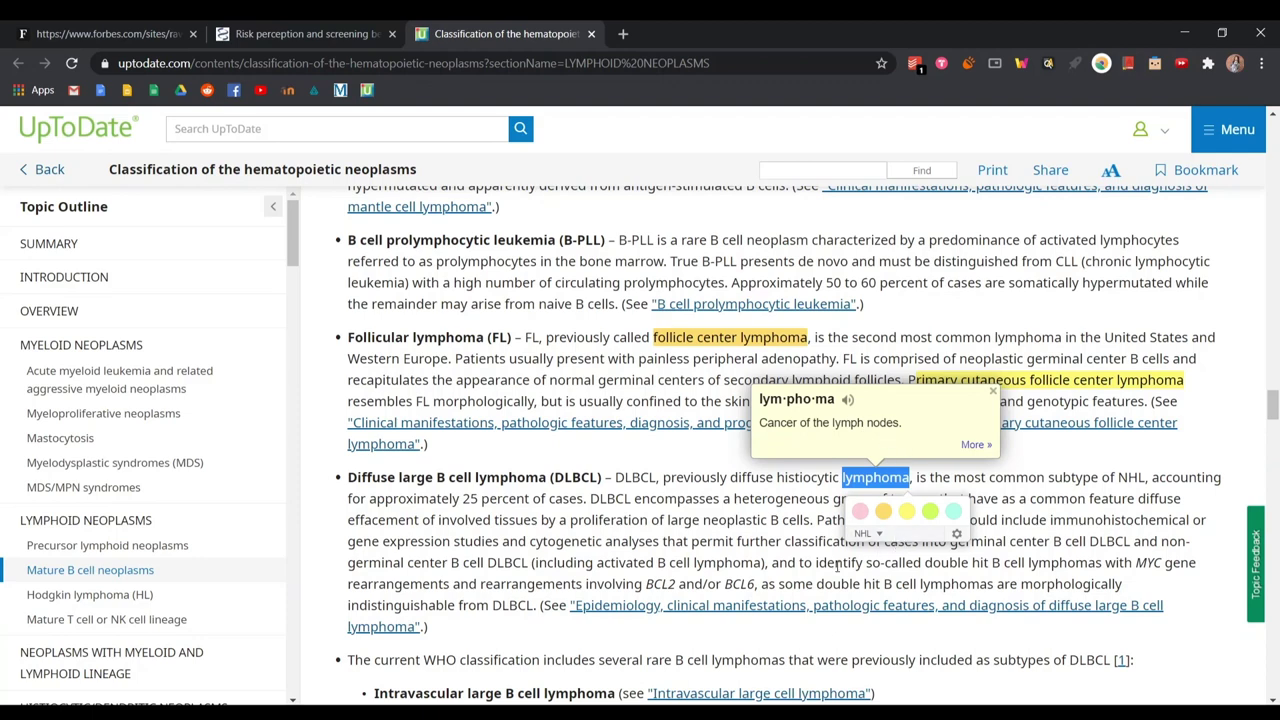
left_click(776, 562)
scroll(830, 560, "down", 5)
double_click(829, 557)
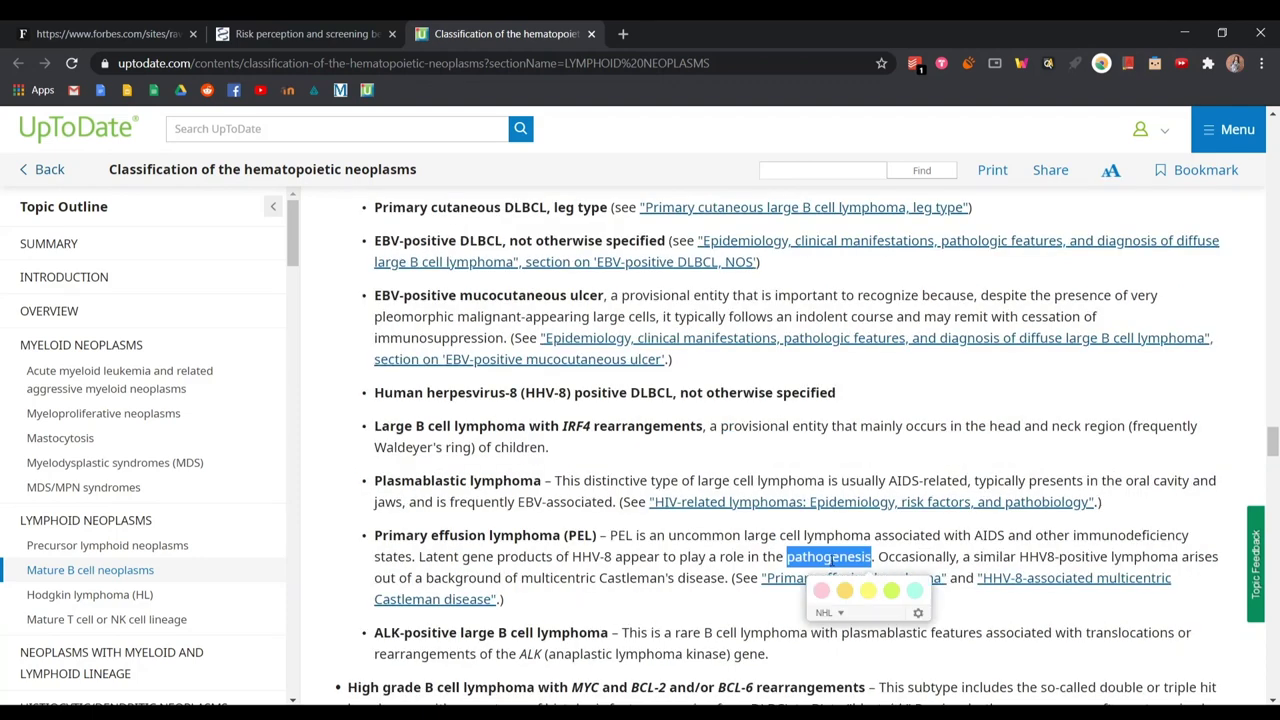
left_click(1111, 531)
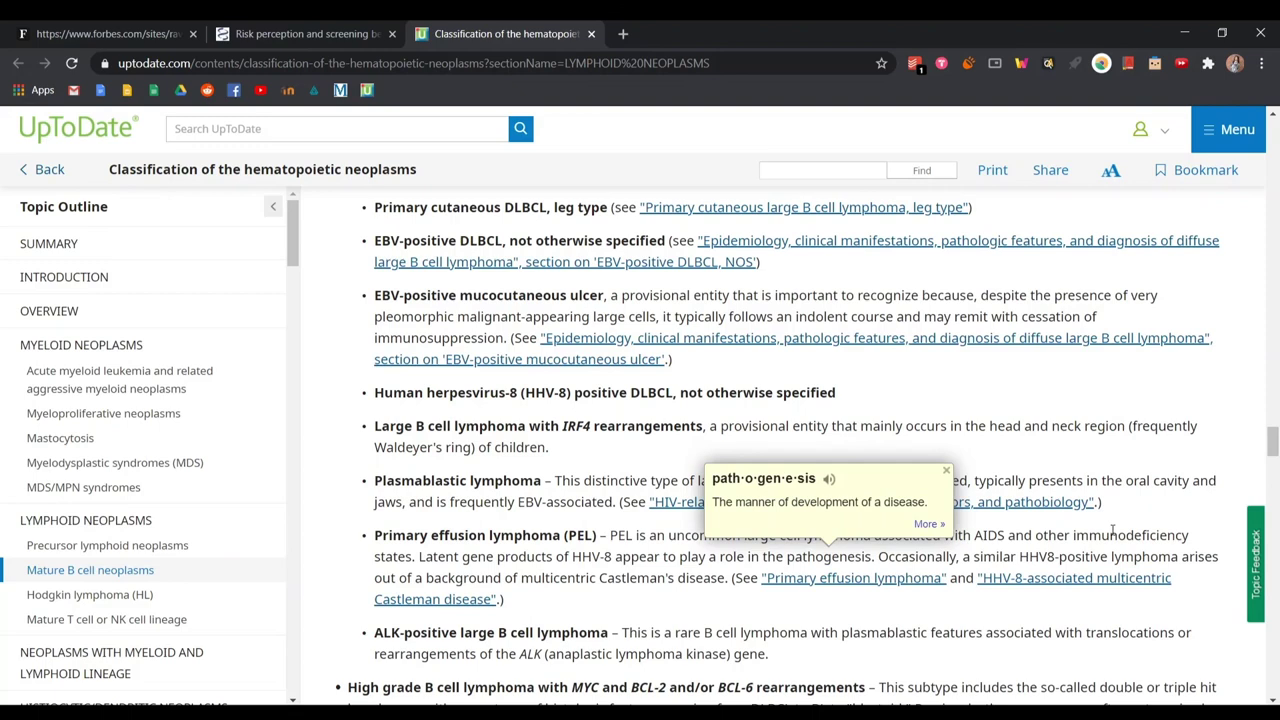
Look up the definition of "lymphomatoid" in the large B cell lymphoma entry of the article.
scroll(627, 603, "down", 3)
scroll(591, 597, "up", 5)
double_click(581, 314)
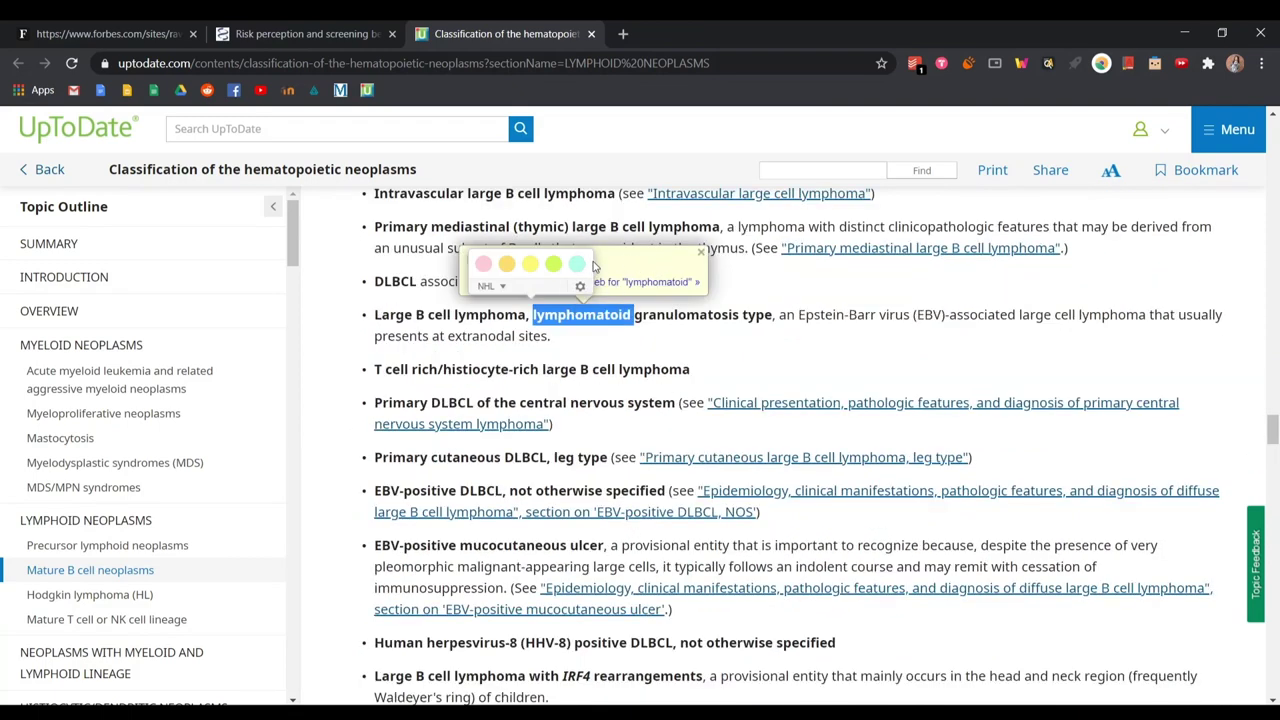
left_click(609, 334)
double_click(608, 317)
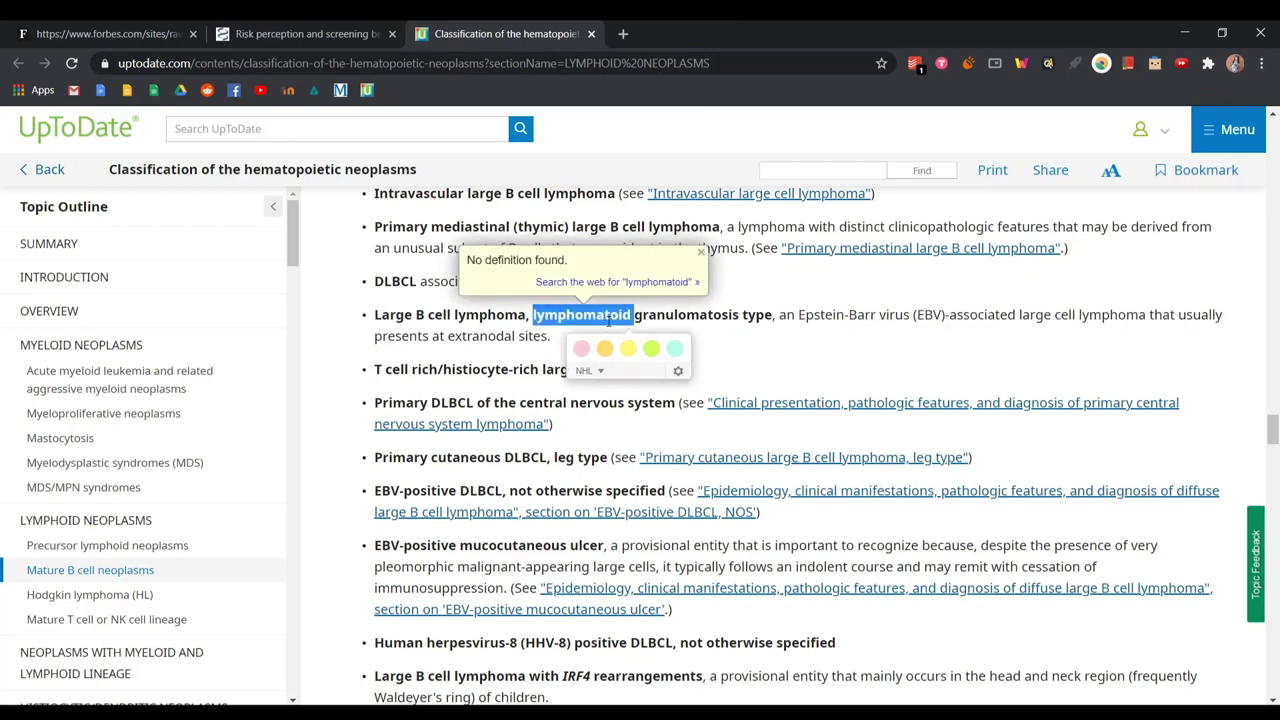
left_click(578, 313)
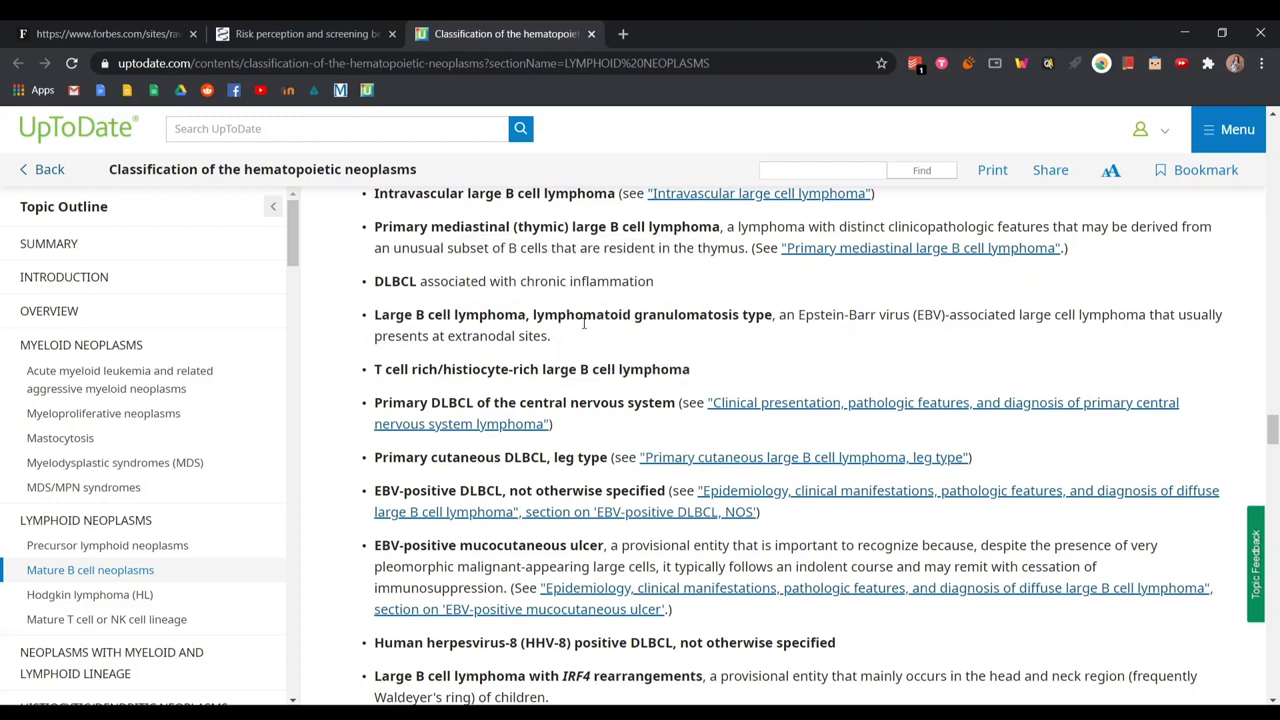
Turn off Weava's highlight mode, and search the web for "granulomatosis" from its dictionary pop-up.
key("alt+s")
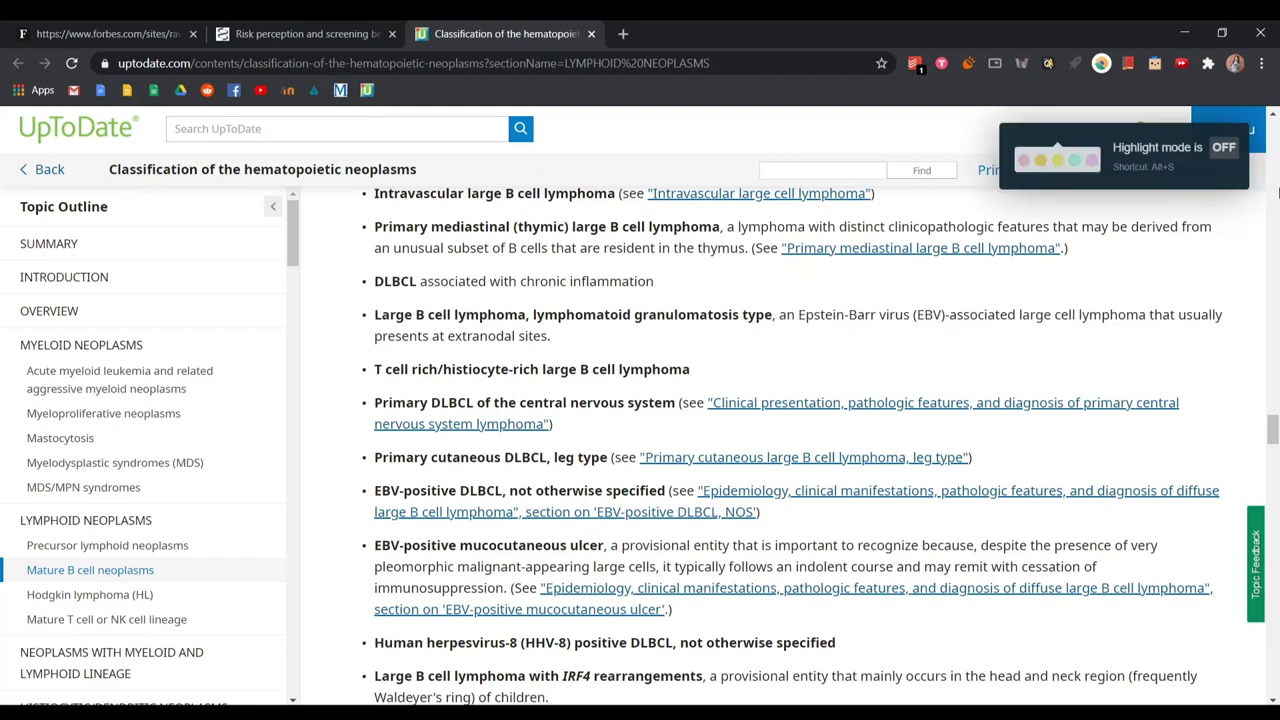
double_click(686, 316)
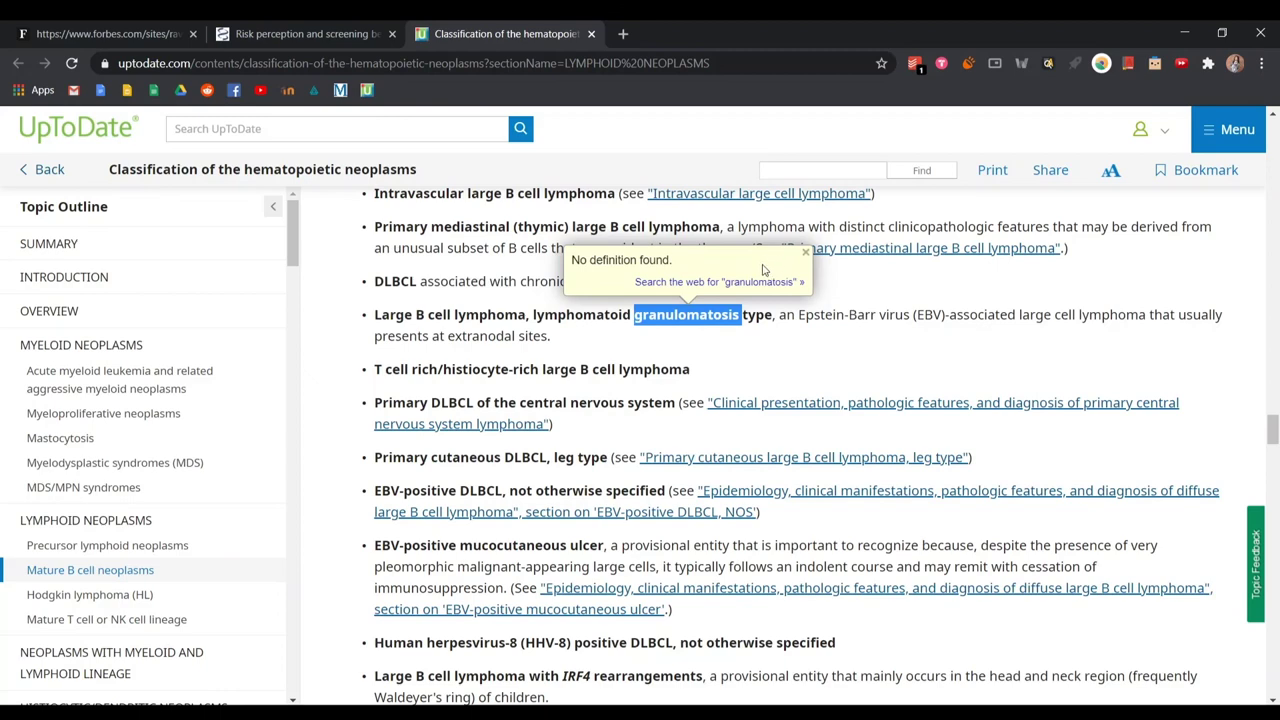
left_click(762, 282)
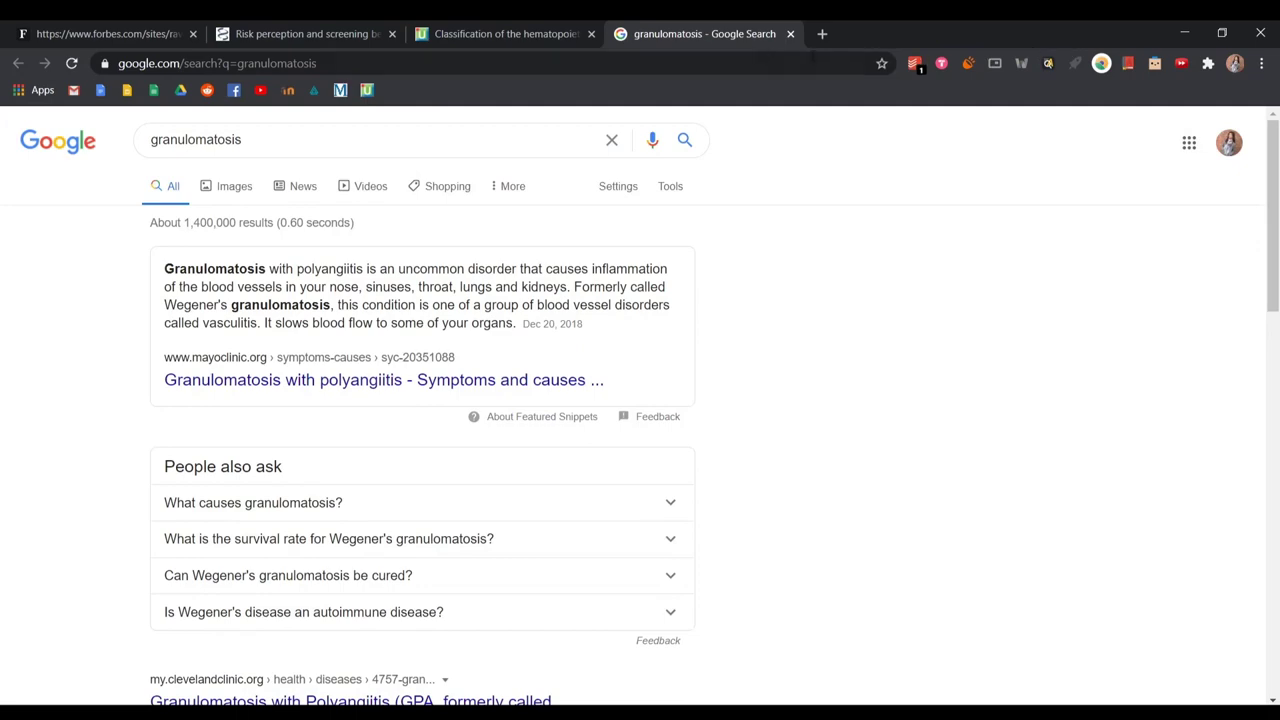
left_click(467, 21)
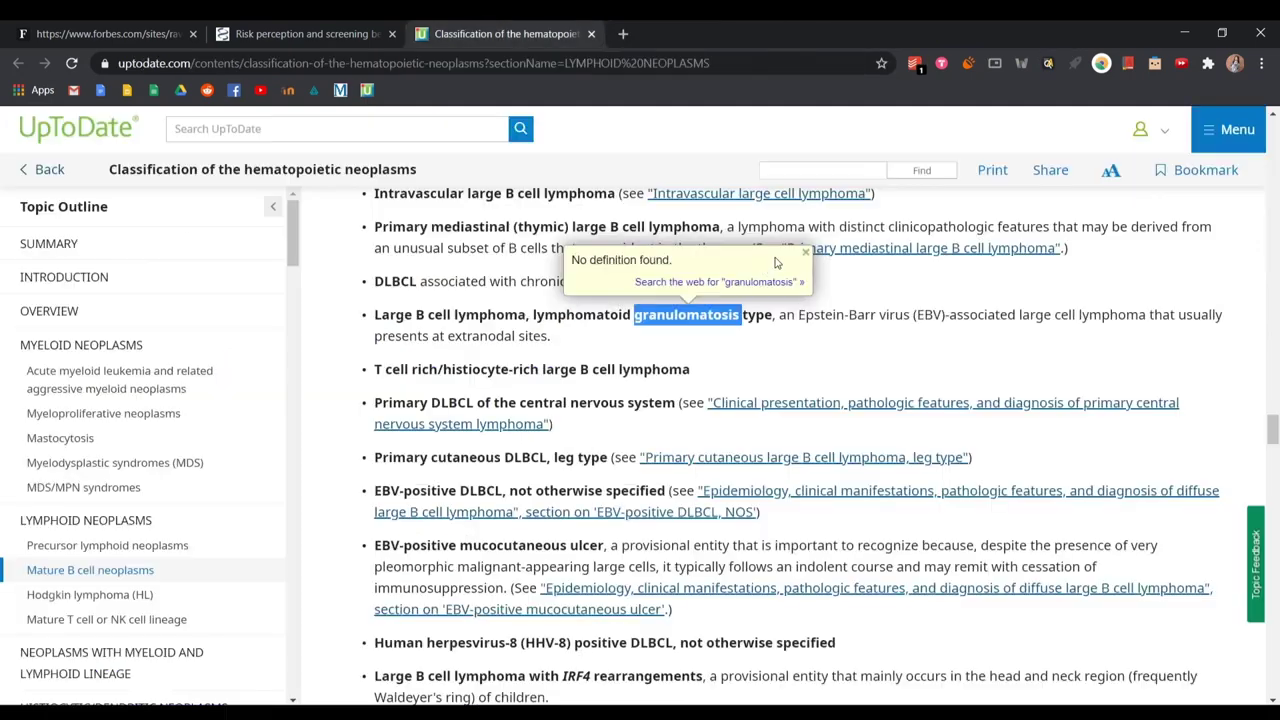
left_click(770, 286)
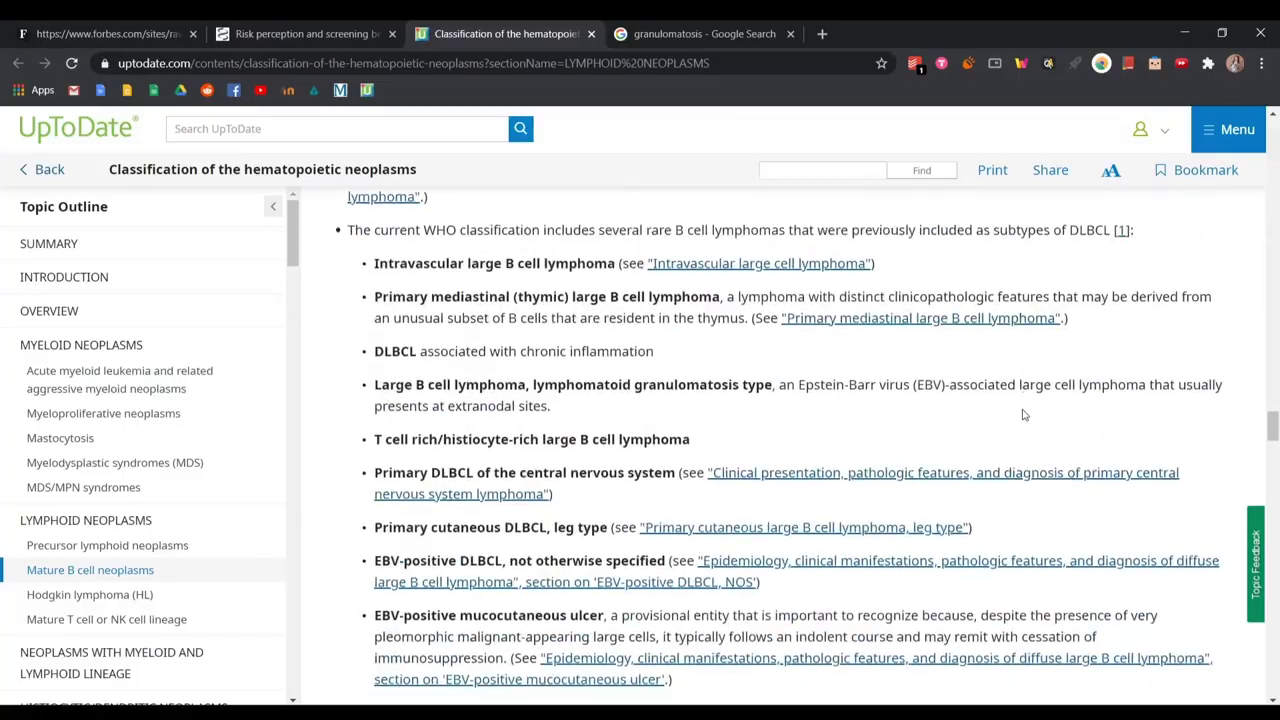
Activate Screen Shader on the UpToDate article by reloading the page.
scroll(1023, 414, "down", 4)
scroll(997, 366, "up", 10)
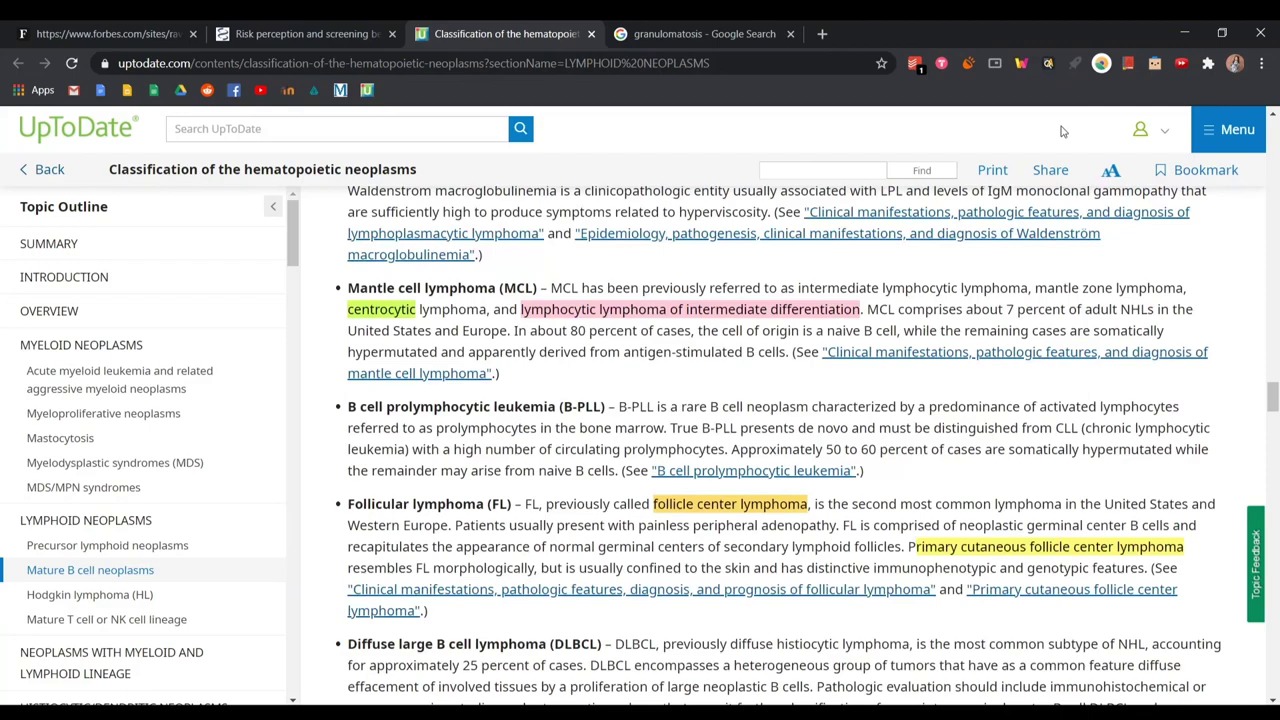
left_click(1101, 64)
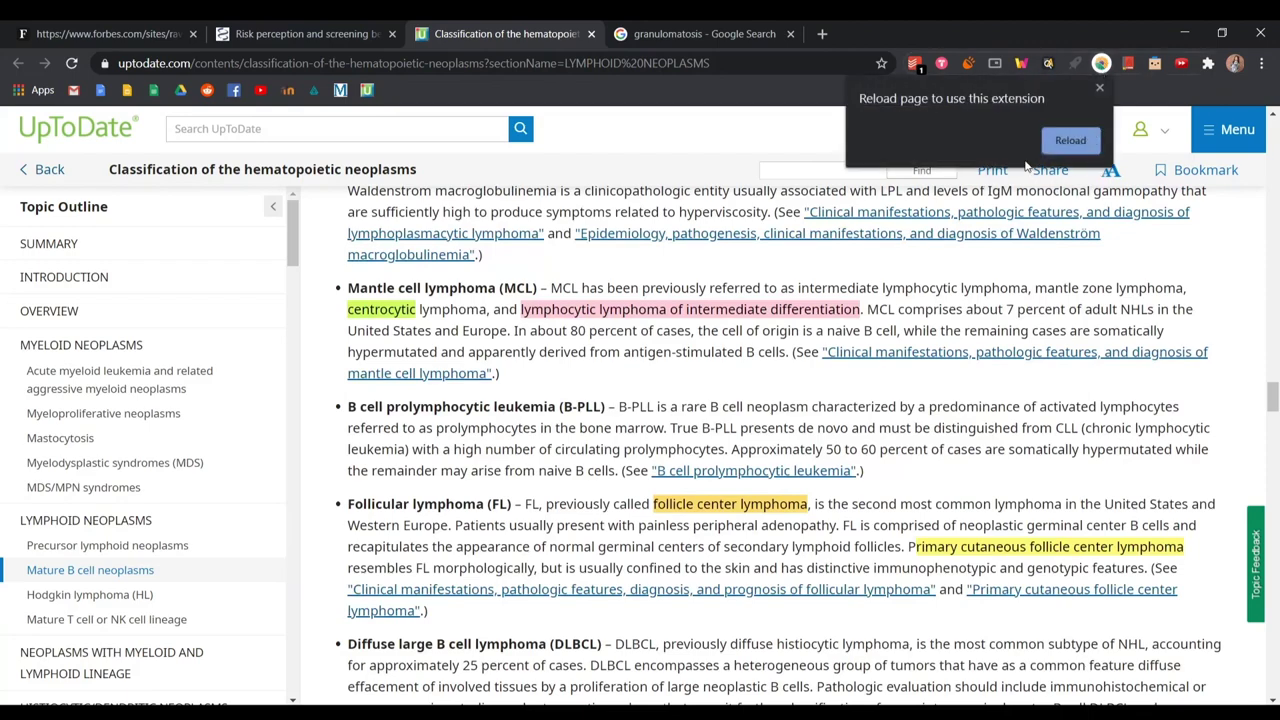
left_click(1070, 141)
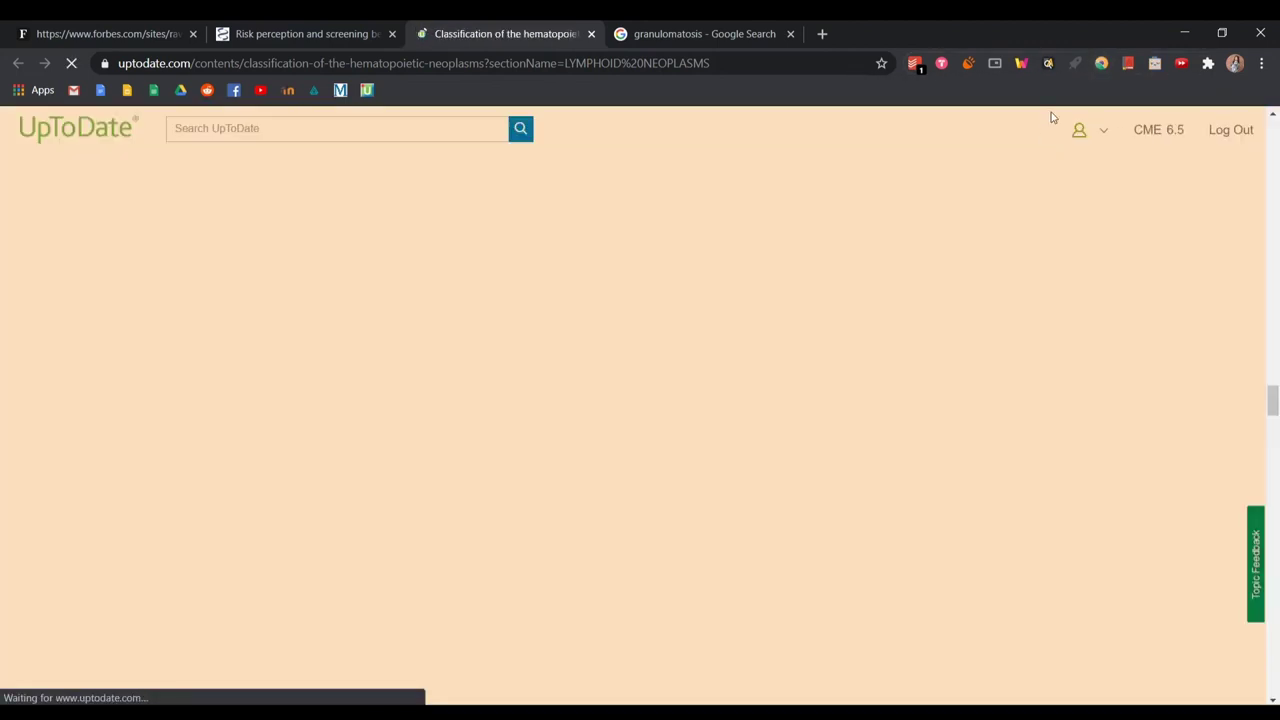
scroll(955, 377, "down", 2)
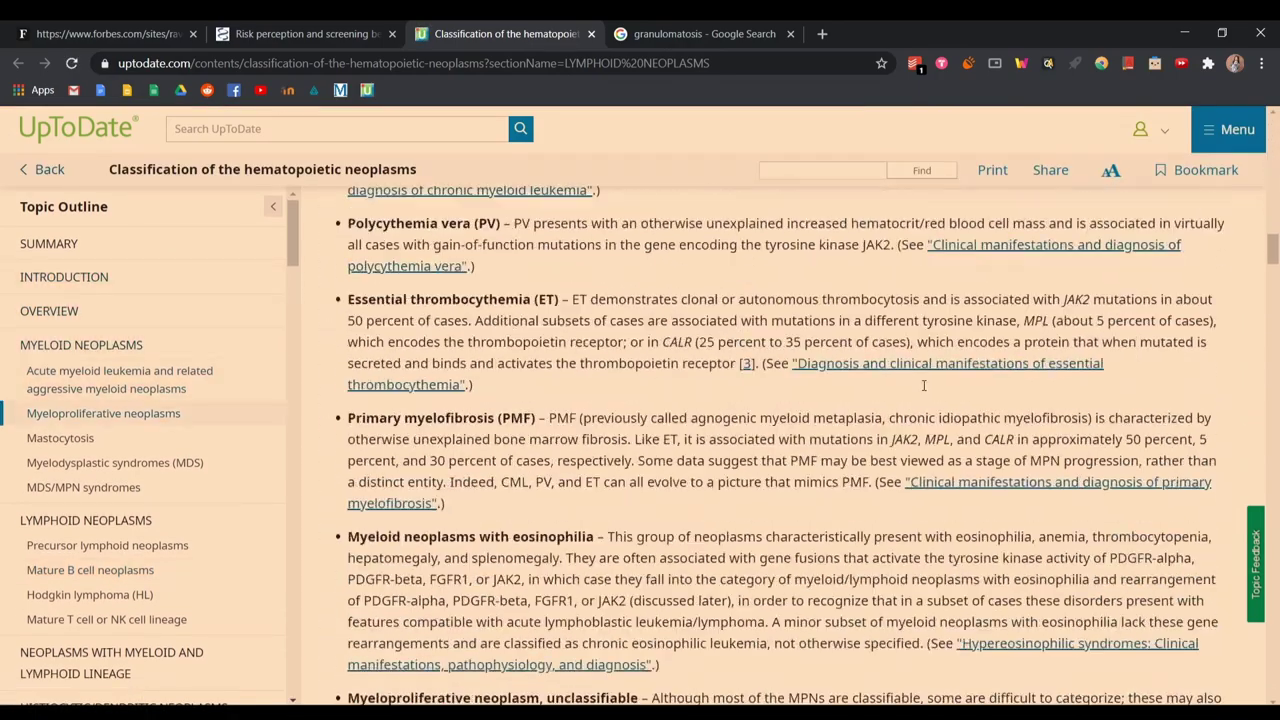
Set the Screen Shader preset to Reduced Eye Strain.
left_click(1101, 64)
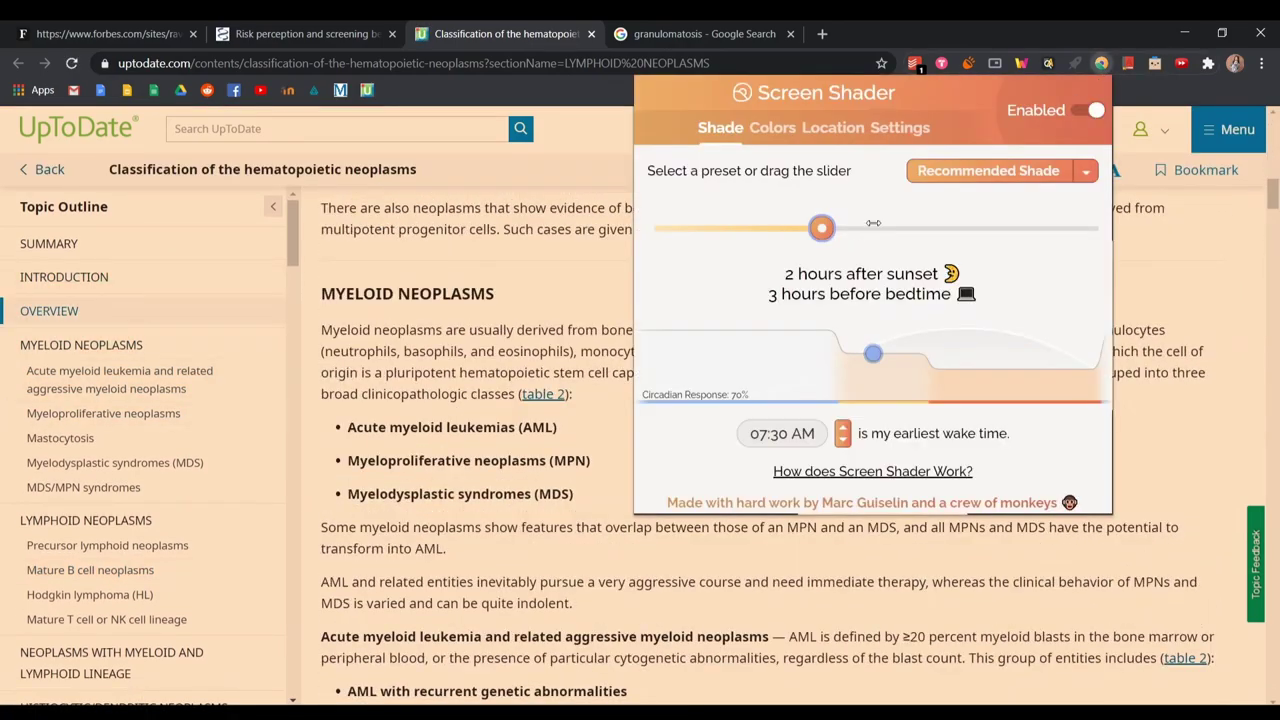
left_click(1081, 178)
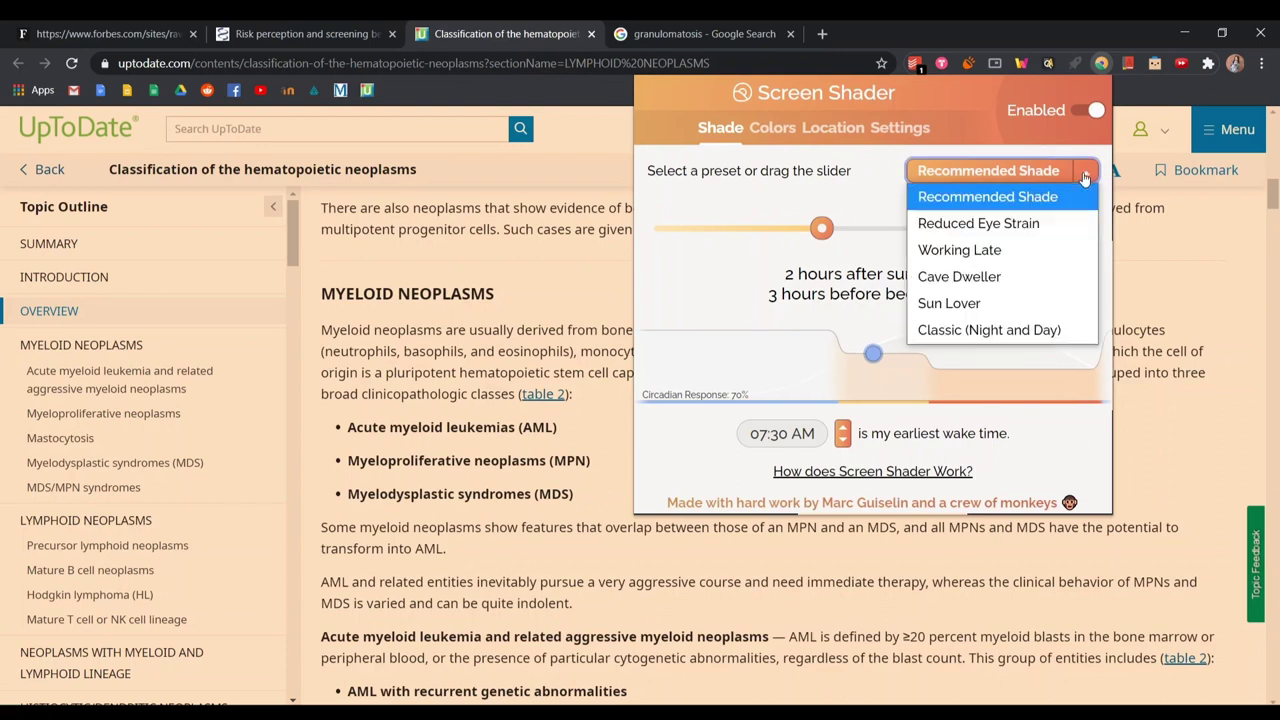
left_click(1024, 219)
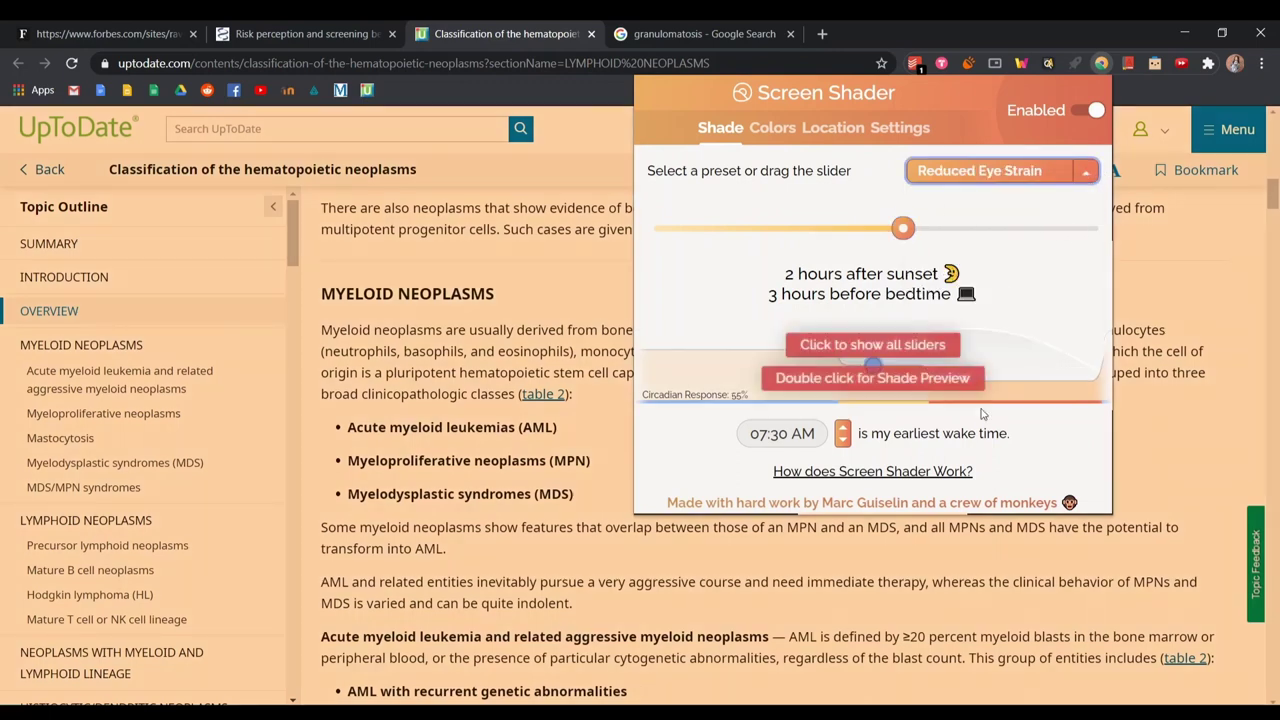
Set the earliest wake time in Screen Shader to 10:00 AM.
left_click(845, 429)
left_click(845, 429)
left_click(845, 429)
left_click(845, 429)
left_click(845, 429)
left_click(845, 429)
left_click(845, 430)
left_click(845, 430)
left_click(845, 430)
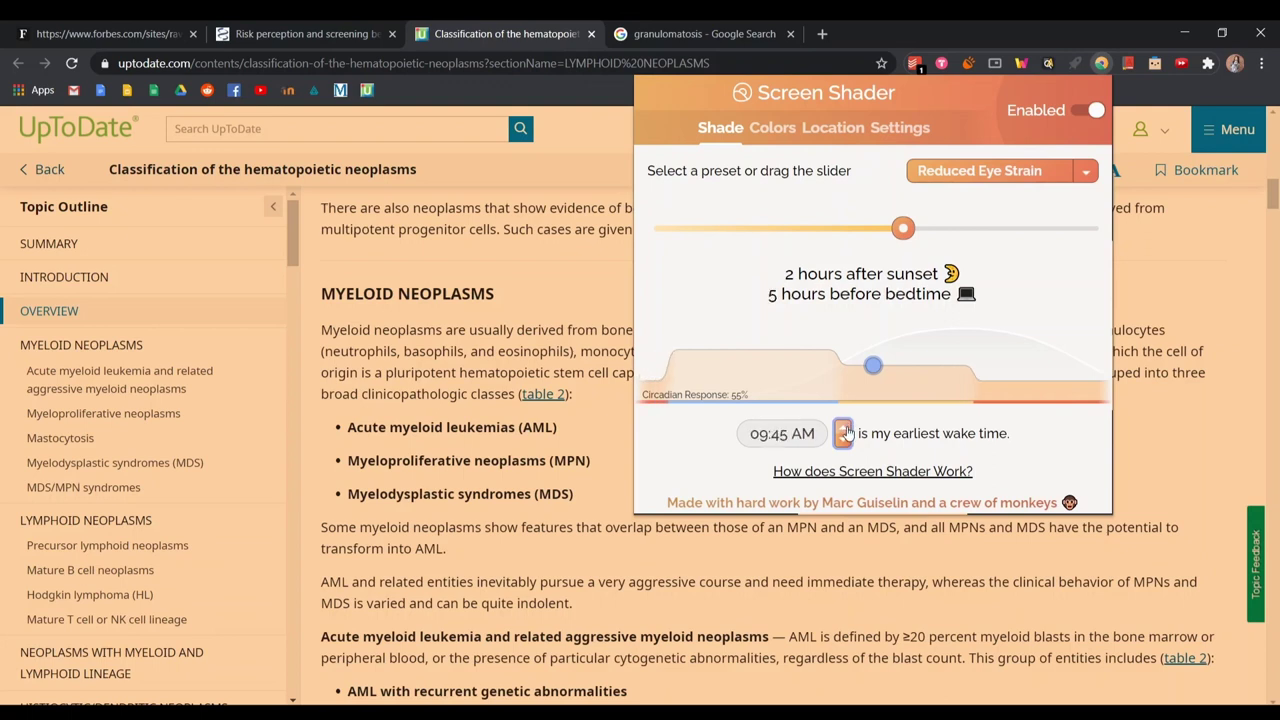
left_click(844, 432)
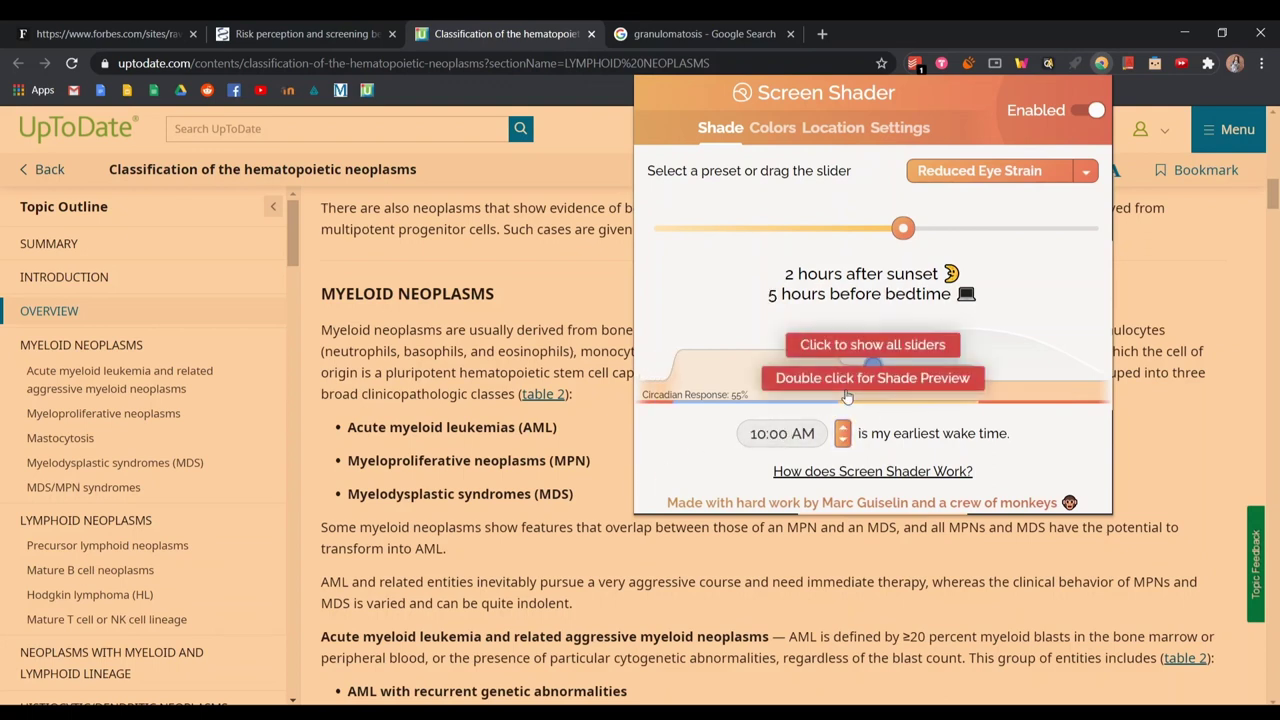
Review Screen Shader's darkness and color choices and its location settings.
left_click(772, 128)
mouse_move(657, 198)
left_mouse_down()
mouse_move(1010, 226)
mouse_move(1000, 202)
mouse_move(657, 200)
left_mouse_up()
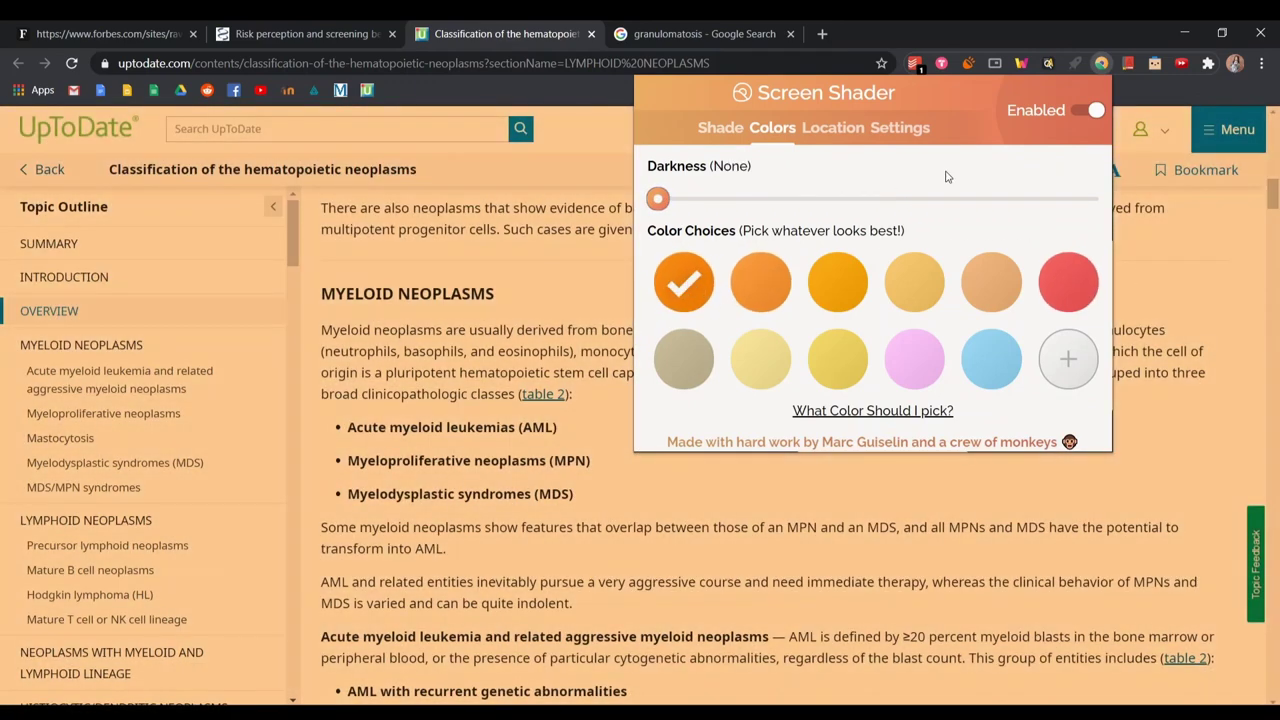
left_click(848, 130)
left_click(873, 382)
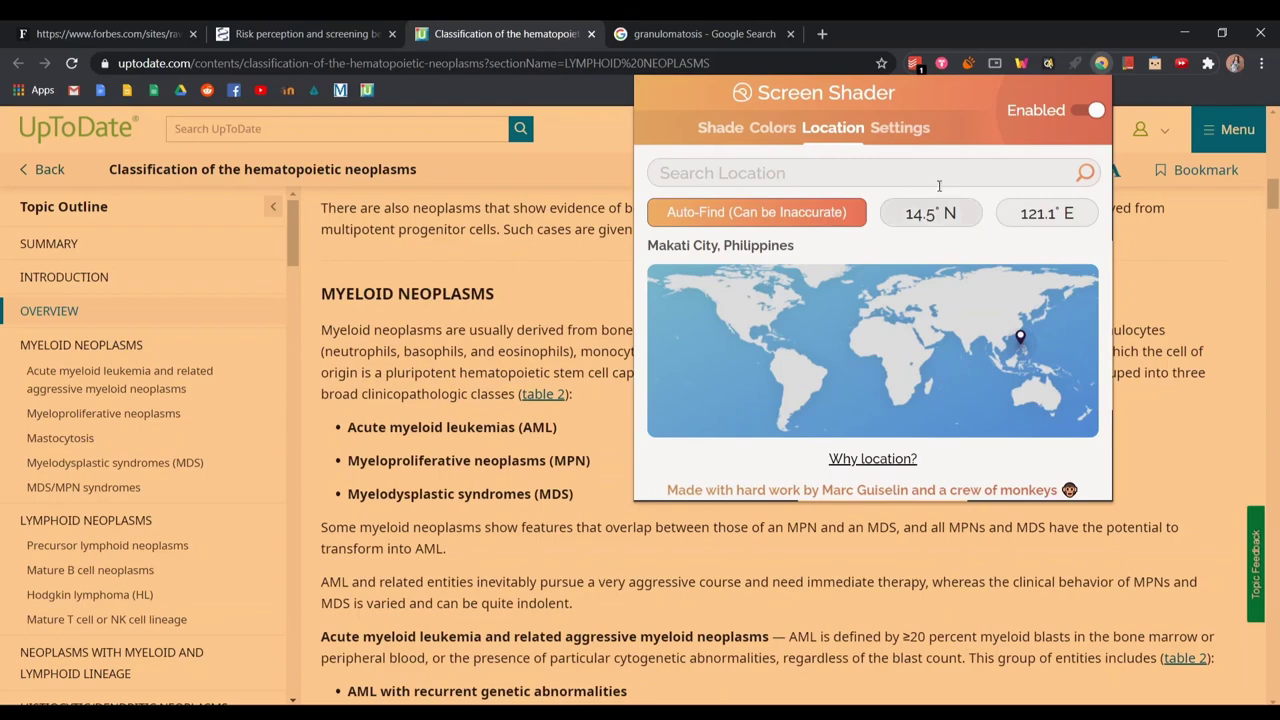
scroll(712, 175, "down", 3)
Allow Screen Shader to read and change data on all sites, and reload the granulomatosis search page.
left_click(705, 33)
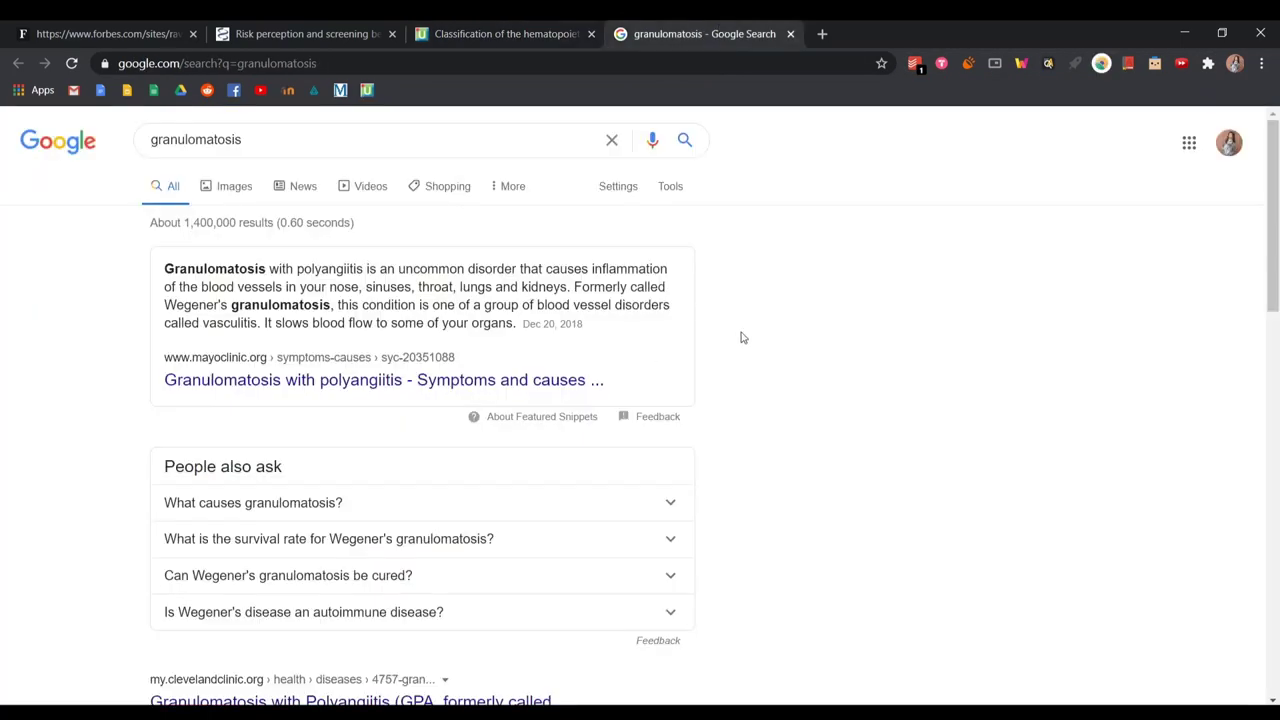
right_click(1111, 61)
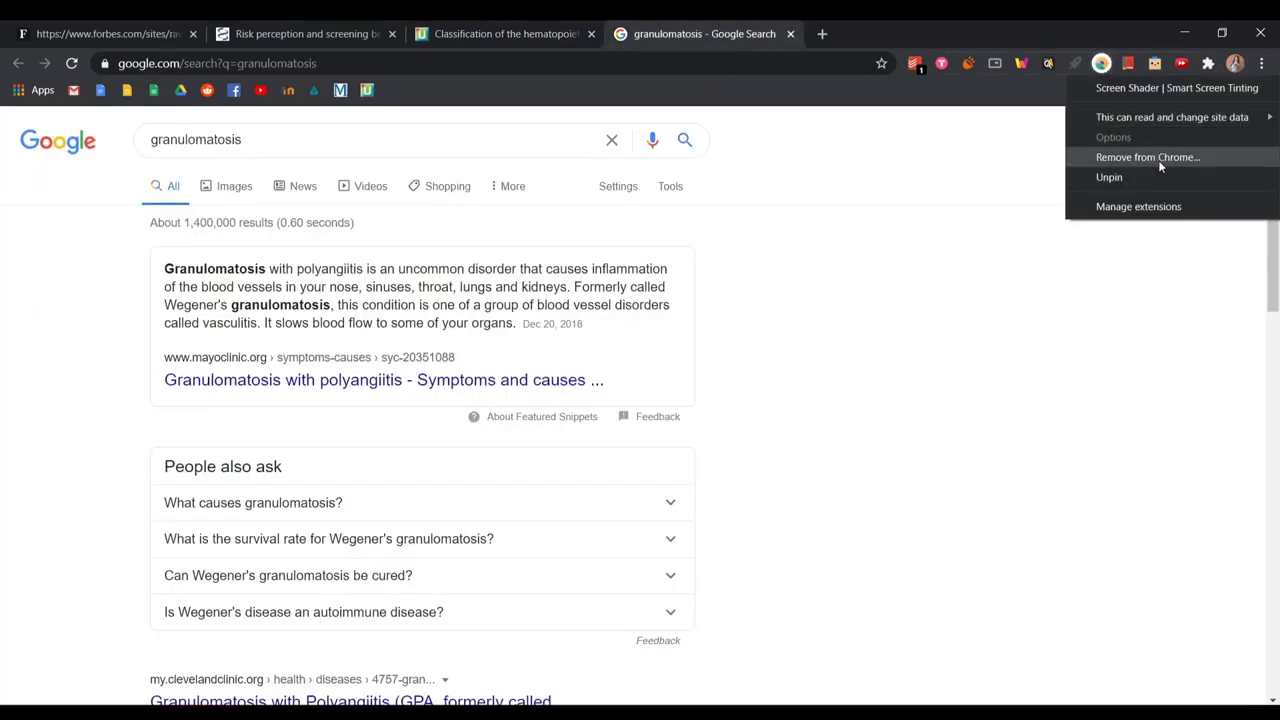
mouse_move(1125, 122)
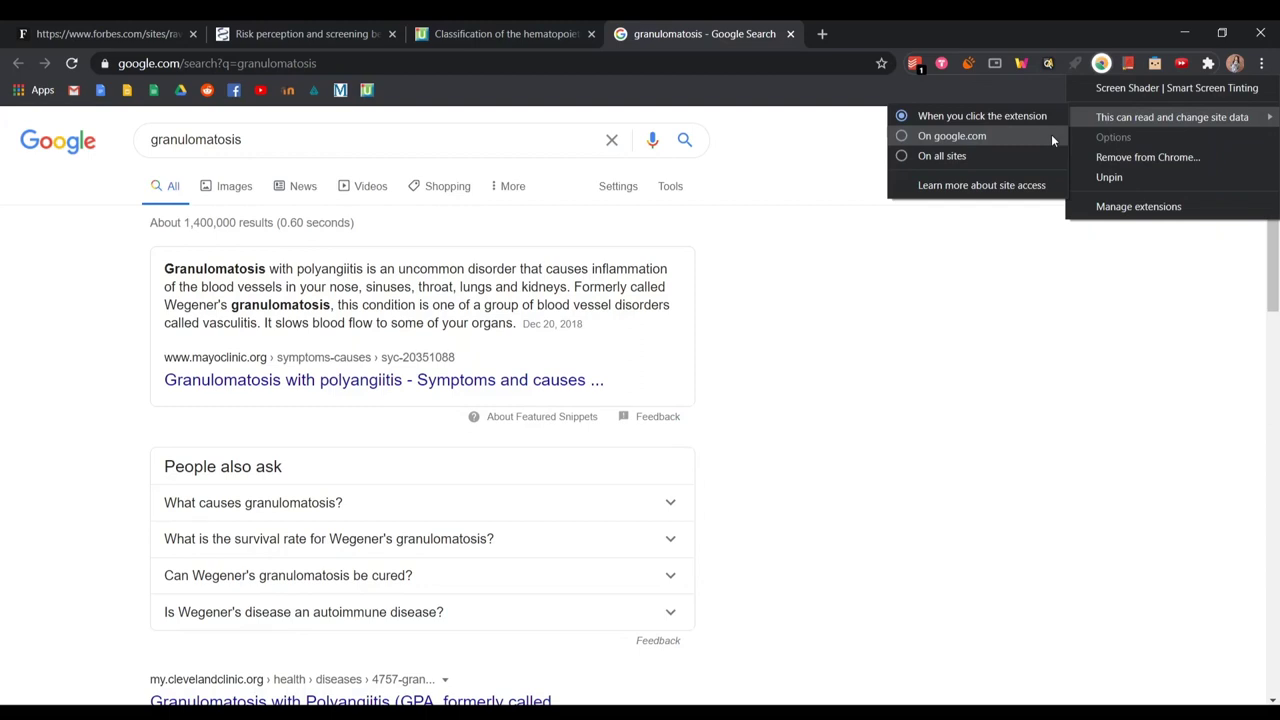
left_click(960, 157)
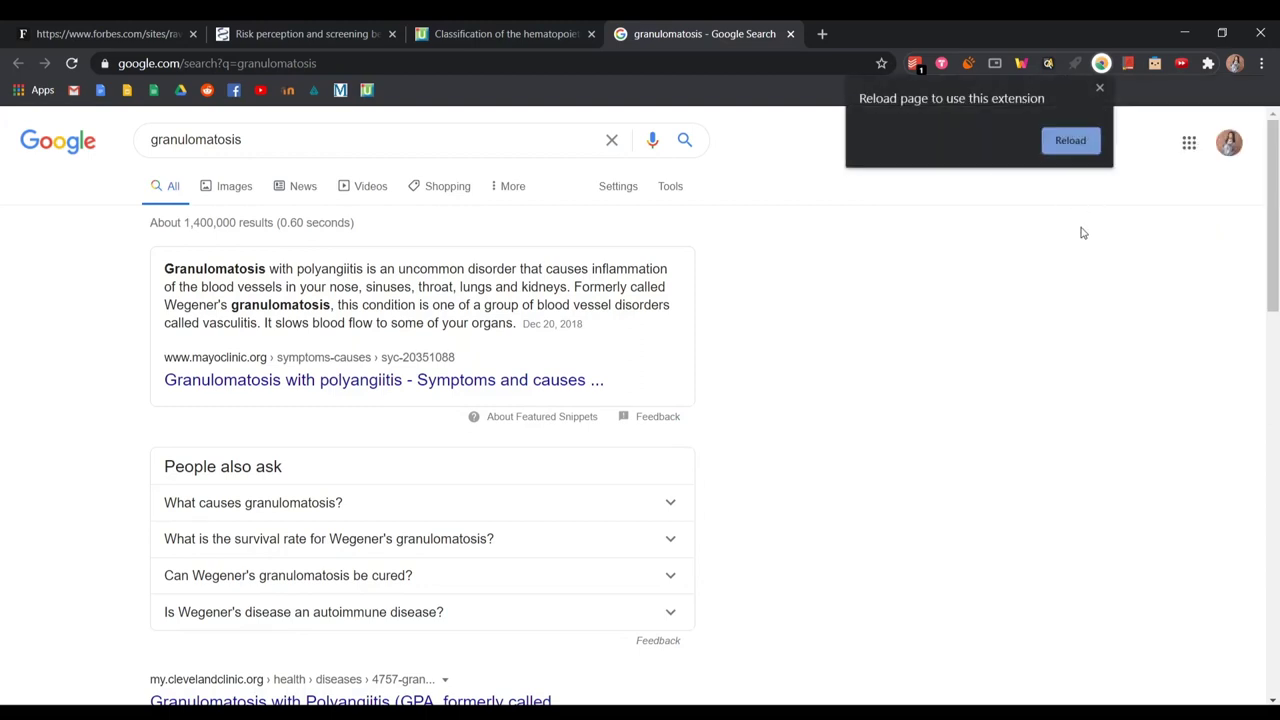
left_click(1070, 140)
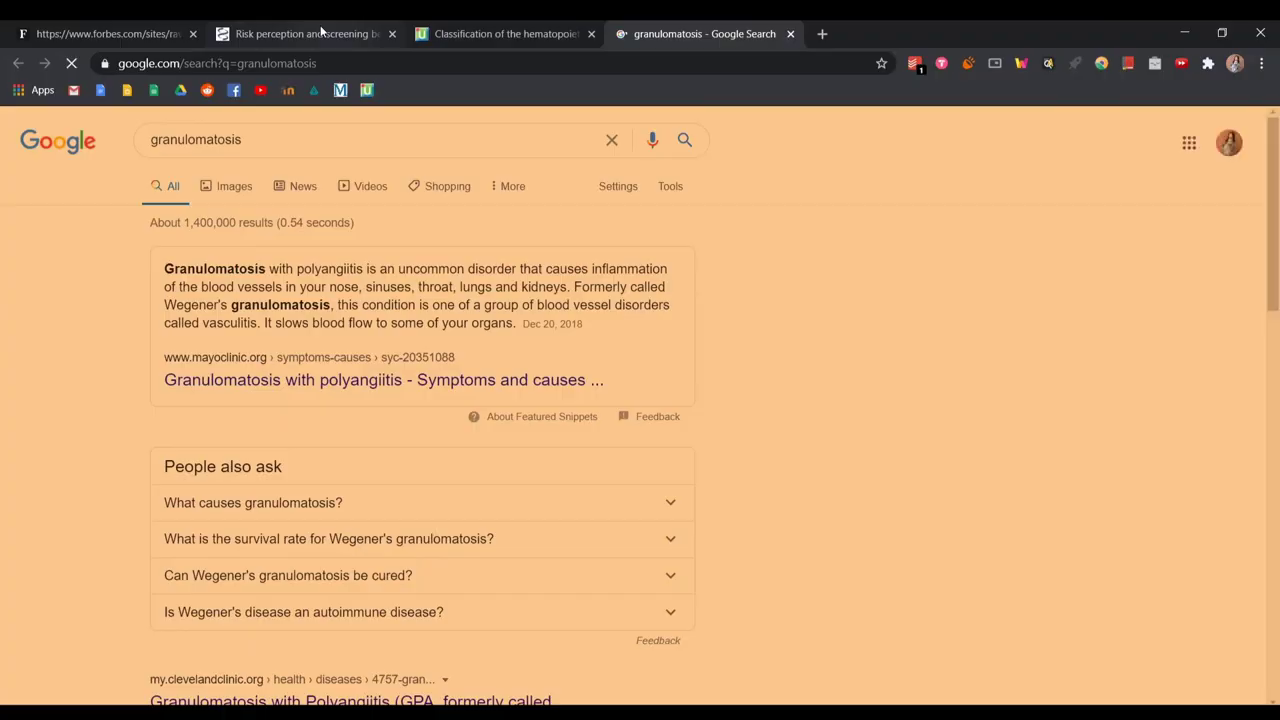
Close the Forbes and risk perception tabs, and open the bookmarked M site in a new tab.
left_click(330, 33)
left_click(392, 33)
key("ctrl+w")
left_click(423, 35)
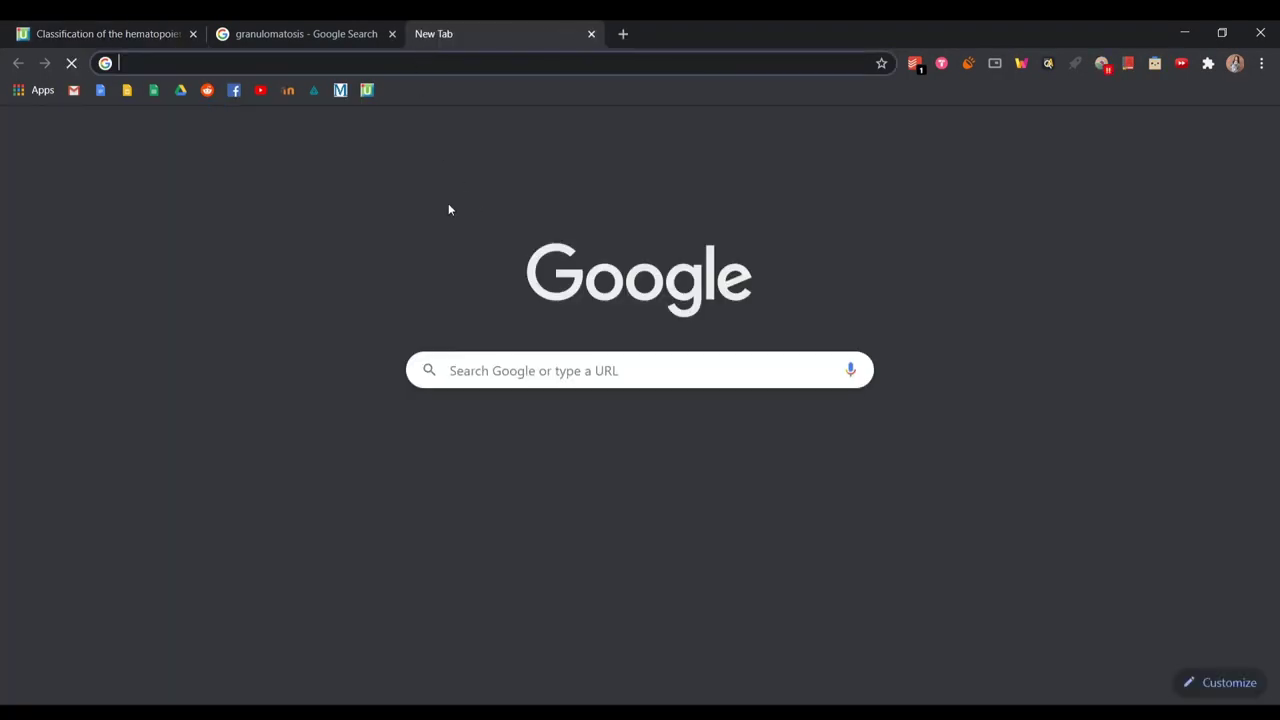
left_click(341, 91)
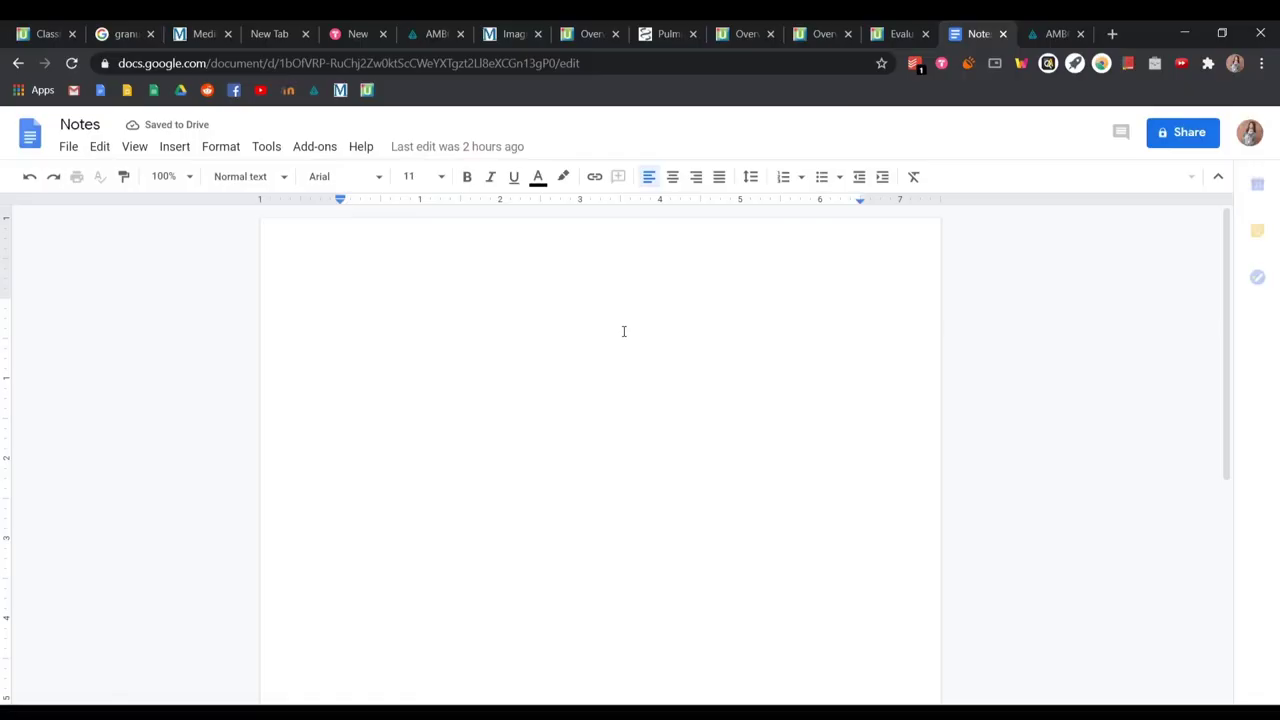
Write "working!!" in the Notes document and suspend all other tabs with The Great Suspender.
type("working@@")
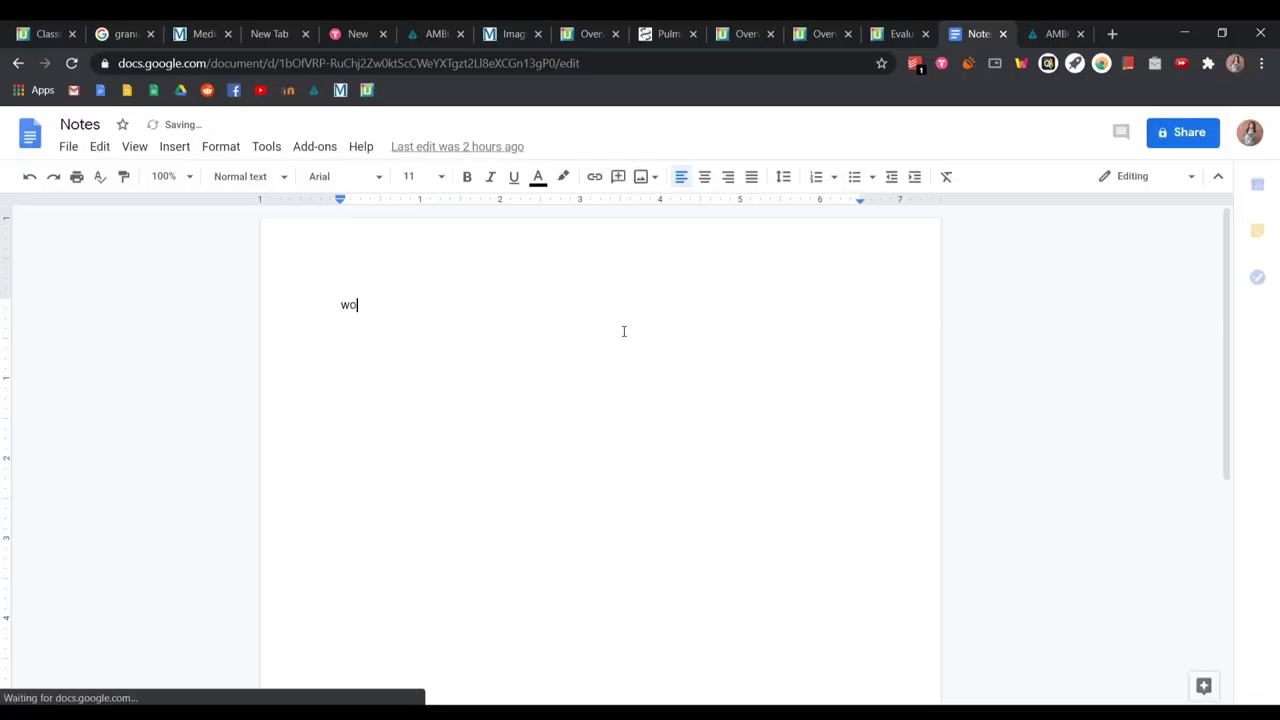
key("BackSpace")
key("BackSpace")
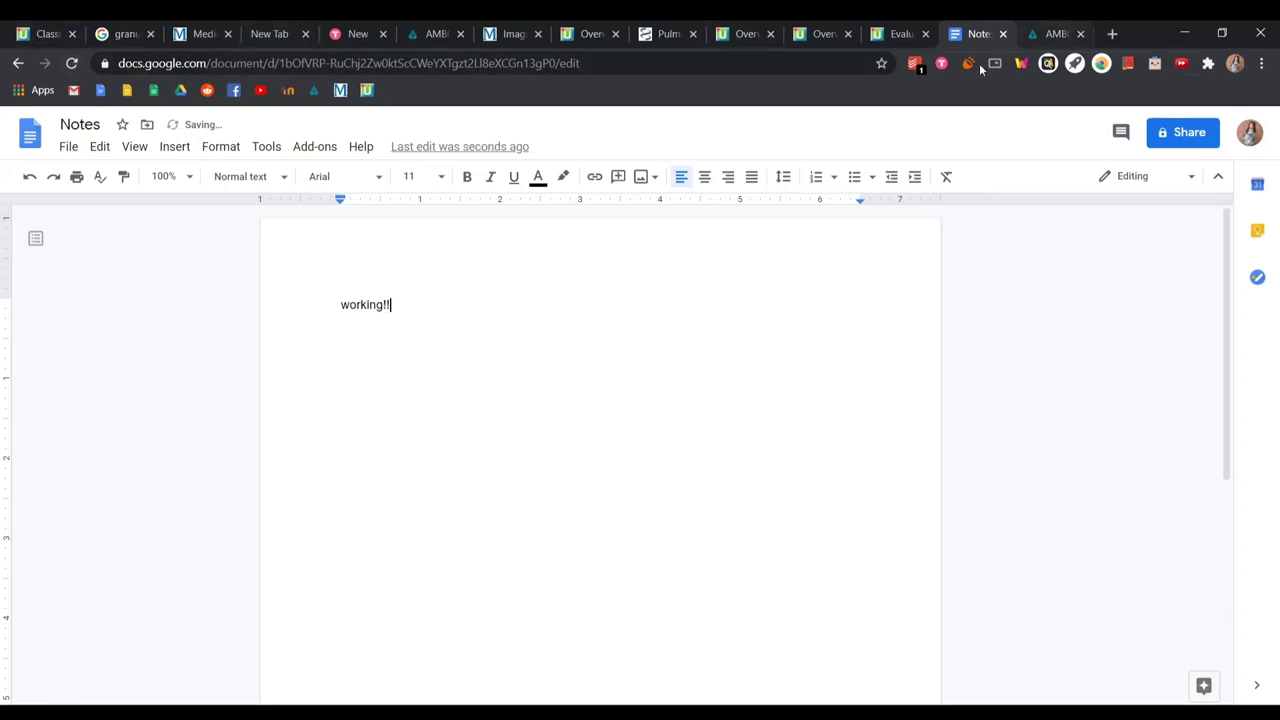
left_click(1155, 64)
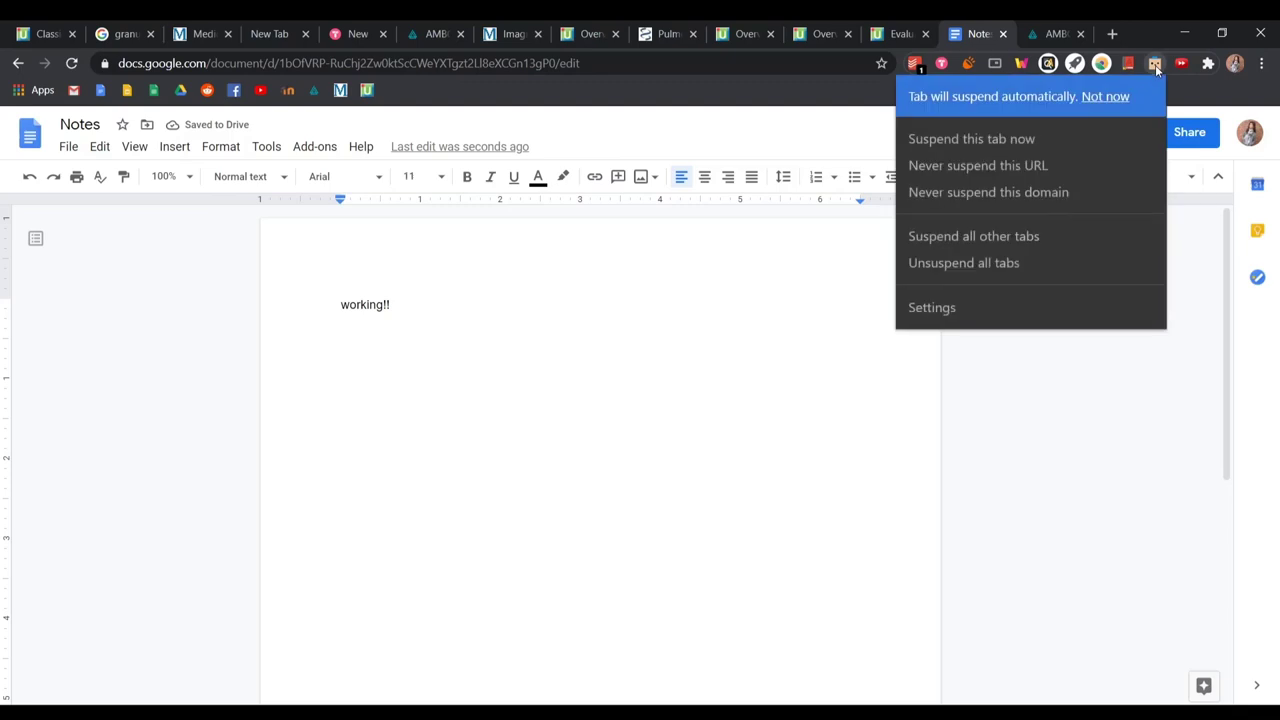
left_click(1016, 240)
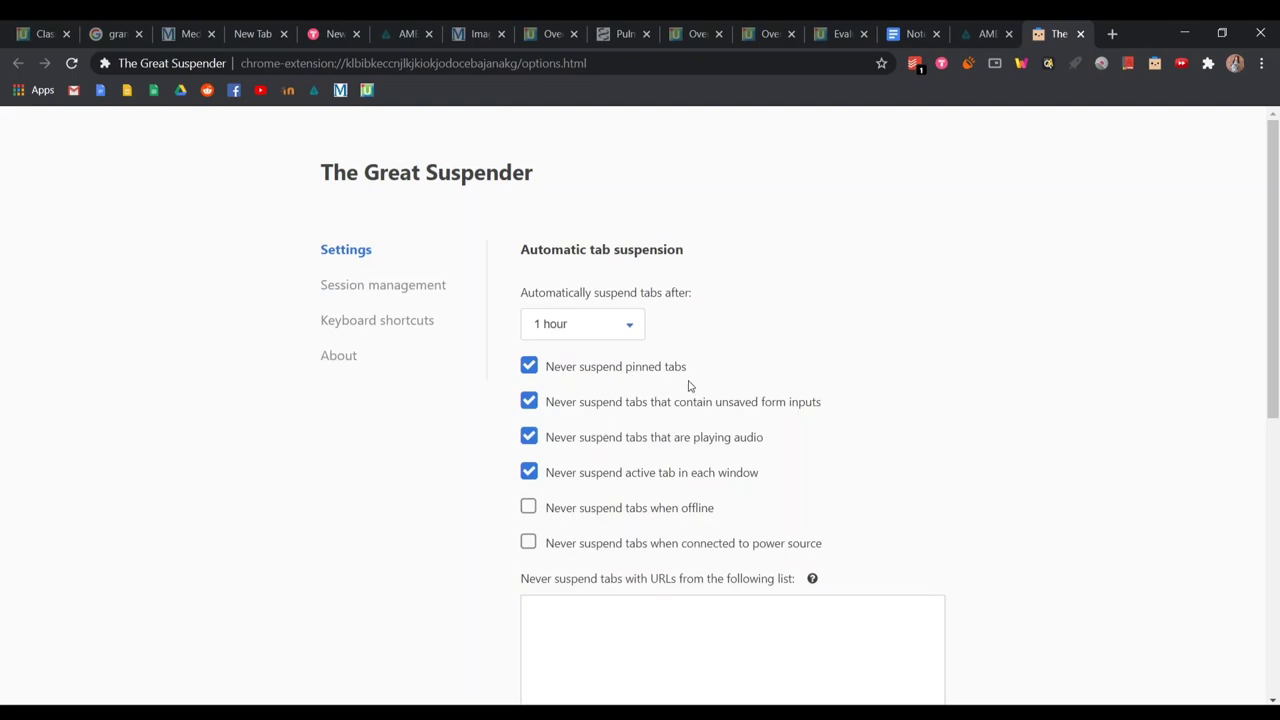
Review The Great Suspender's settings for automatic tab suspension and suspended tabs.
left_click_drag(730, 395, 806, 406)
left_click(791, 440)
scroll(677, 443, "down", 3)
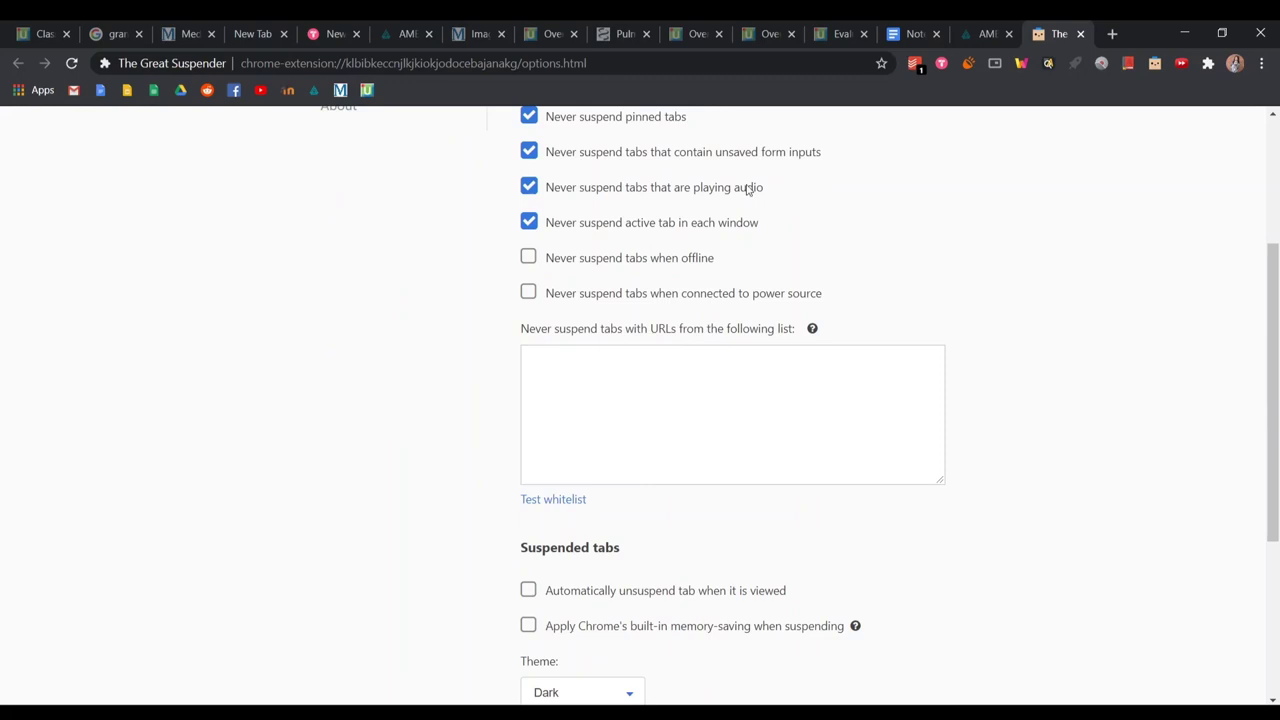
scroll(704, 300, "down", 3)
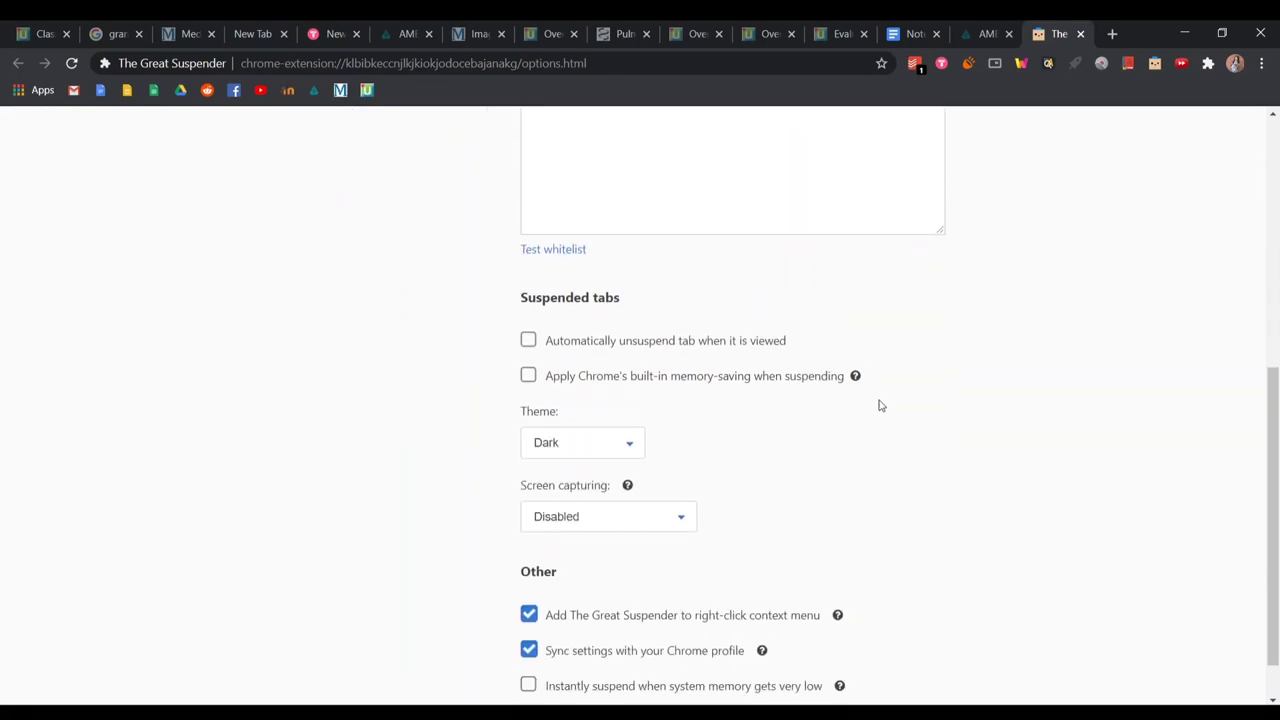
scroll(773, 515, "up", 1)
scroll(773, 515, "up", 10)
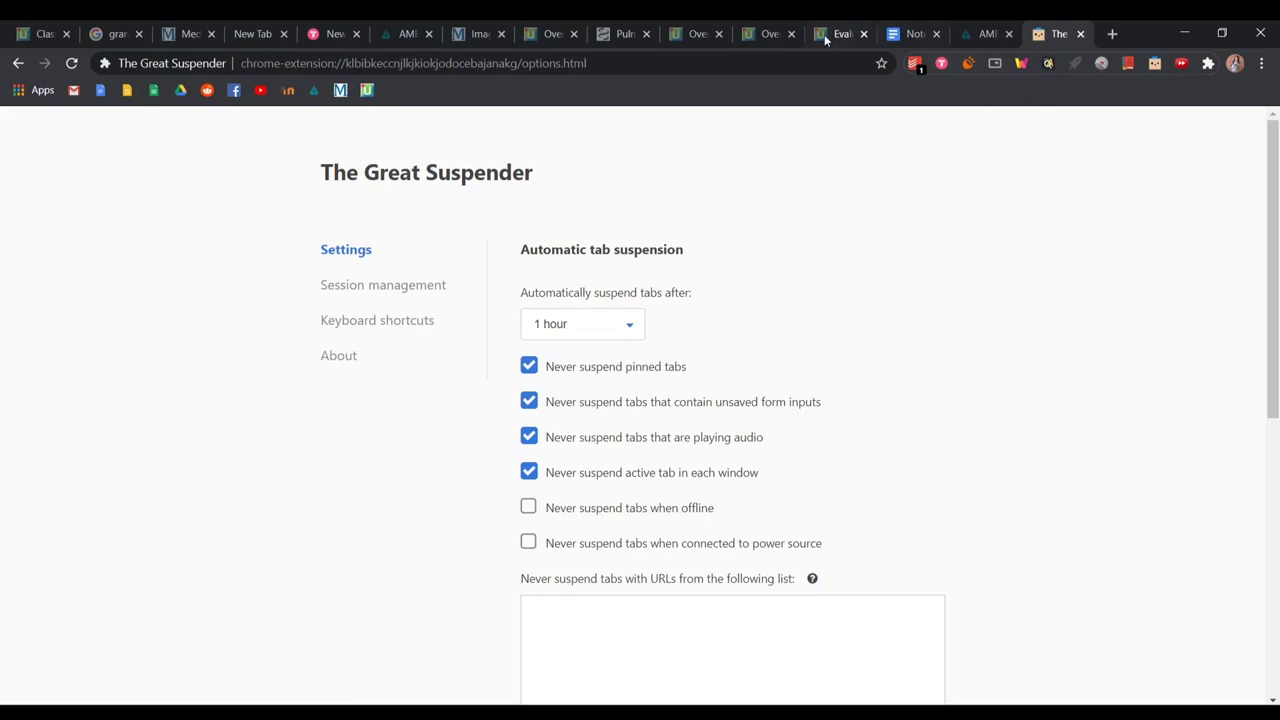
View the suspended lung cancer treatment tab, and reload the suspended Pulmonary Rehabilitation and Palliative Care article.
left_click(548, 35)
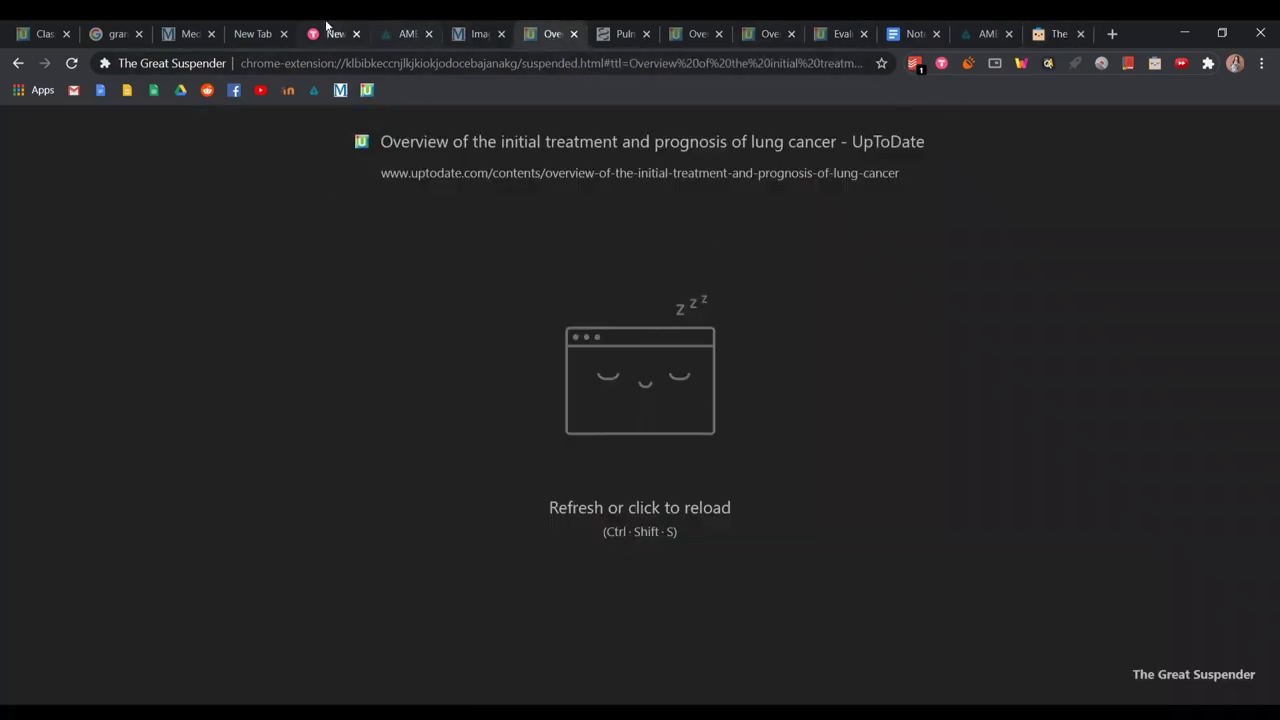
key("ctrl+Tab")
left_click(664, 345)
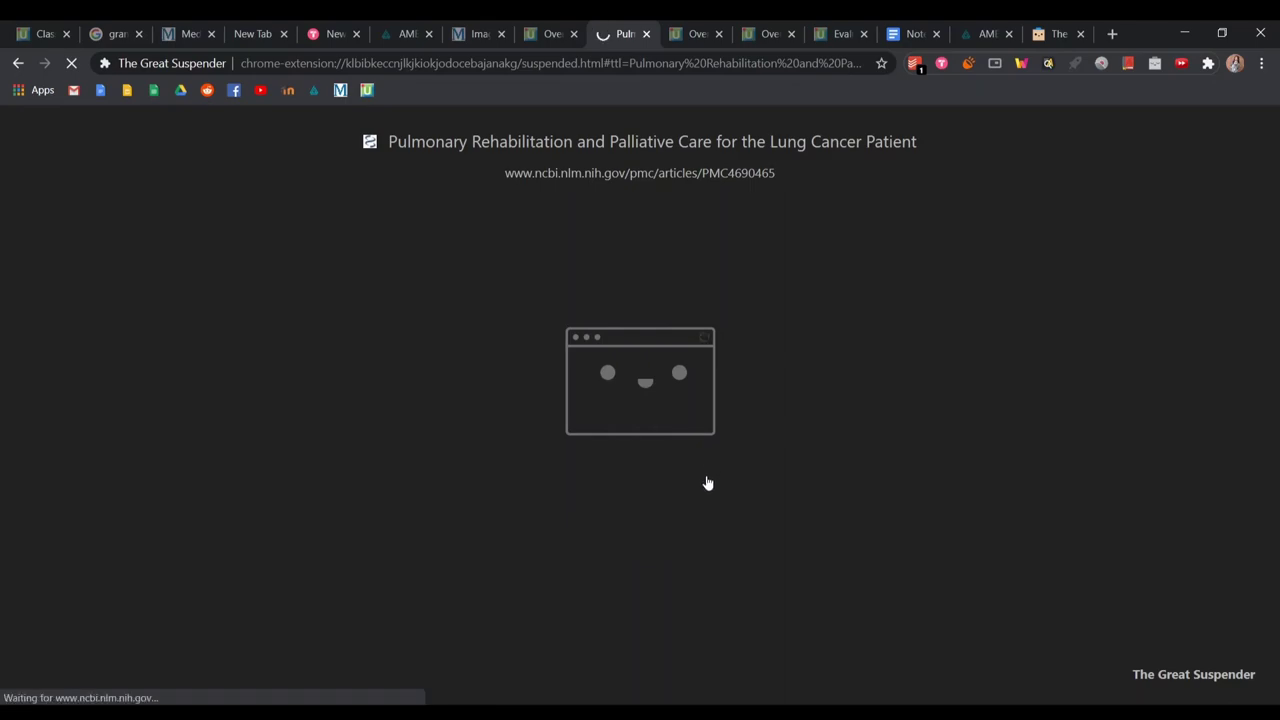